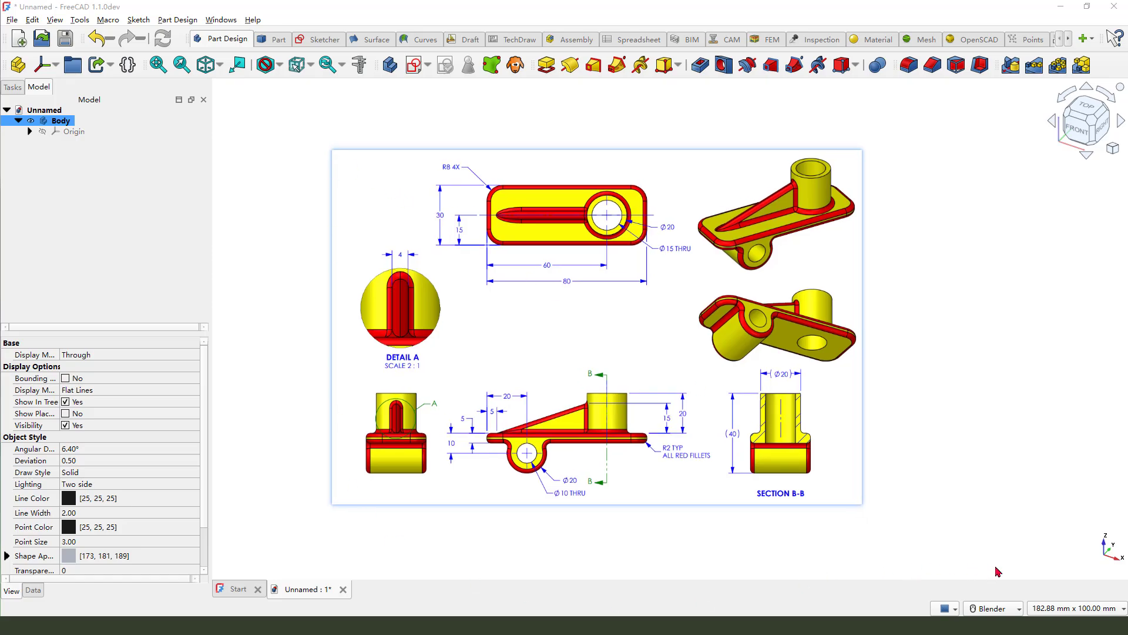
Shrink the reference drawing and move it clear of the modelling area
mouse_move(859, 396)
mouse_down()
mouse_move(723, 325)
mouse_move(848, 181)
mouse_move(767, 368)
mouse_up()
mouse_move(515, 236)
mouse_down()
mouse_move(350, 200)
mouse_move(58, 22)
mouse_move(120, 25)
mouse_up()
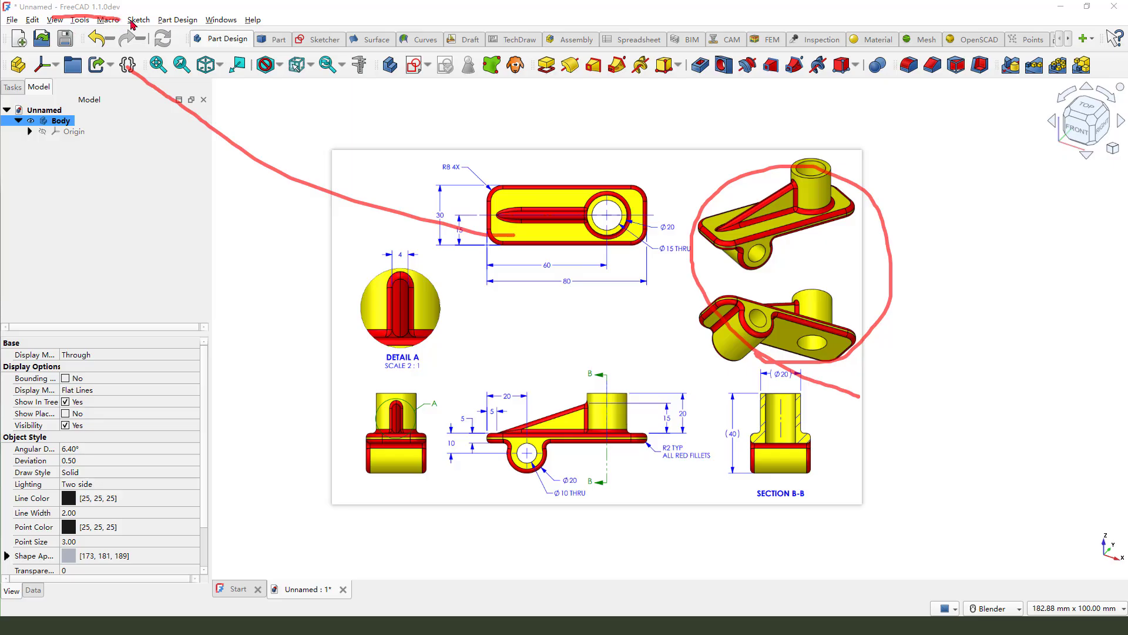
key(Escape)
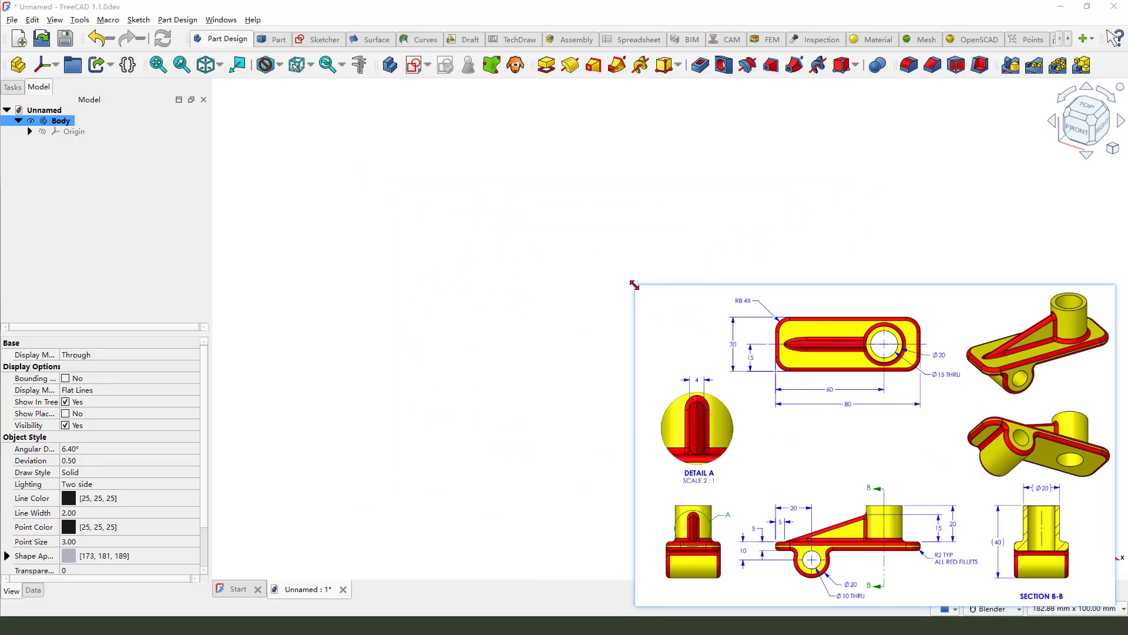
drag(634, 285, 696, 315)
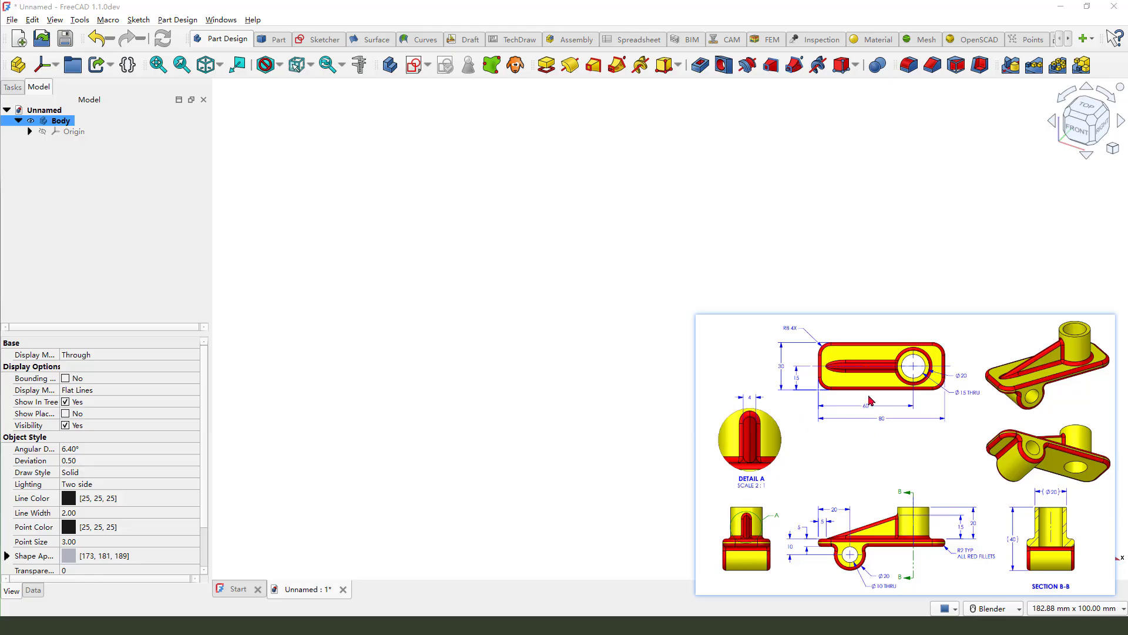
Sketch a rectangle about 36 mm wide on the XY plane, straddling the horizontal axis with one side on the vertical axis
drag(817, 347, 945, 352)
drag(946, 399, 818, 394)
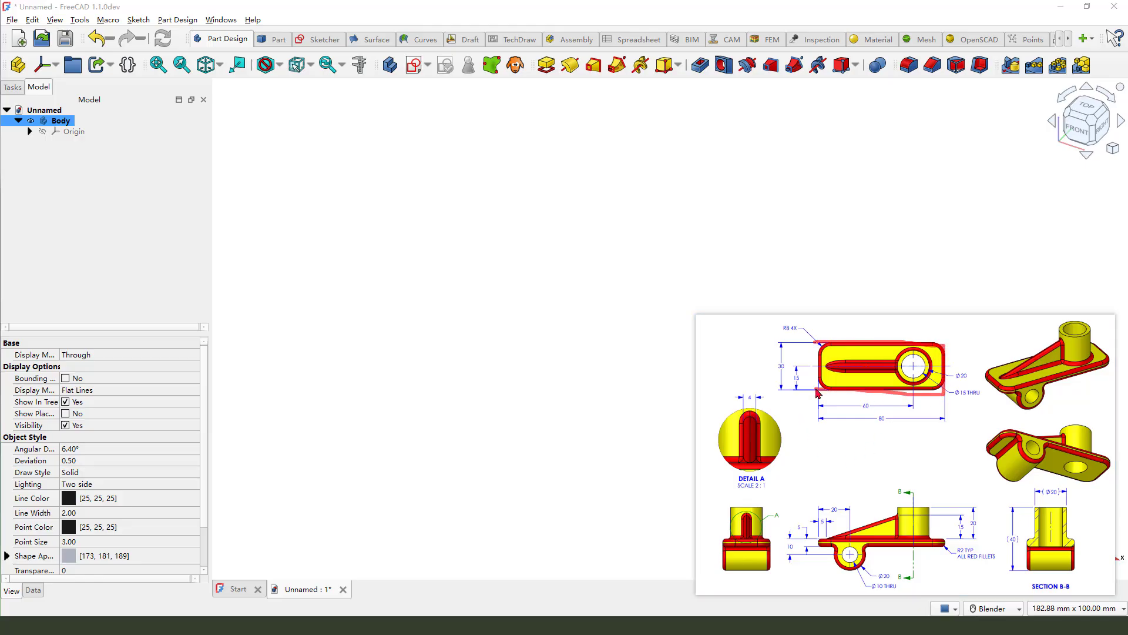
drag(901, 318, 875, 330)
key(Escape)
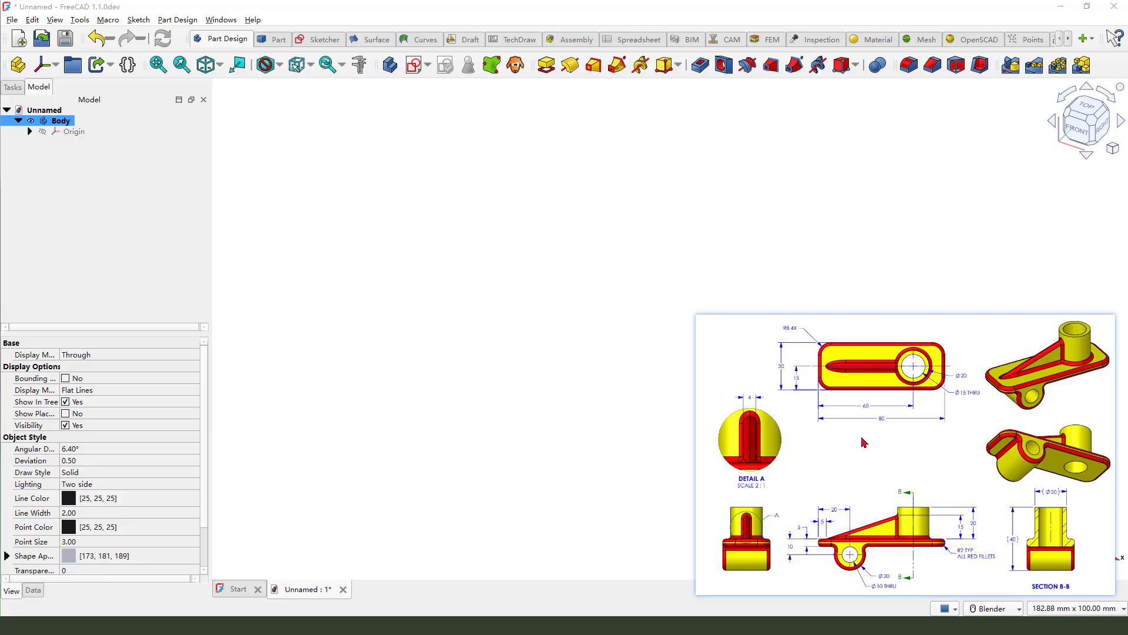
click(414, 65)
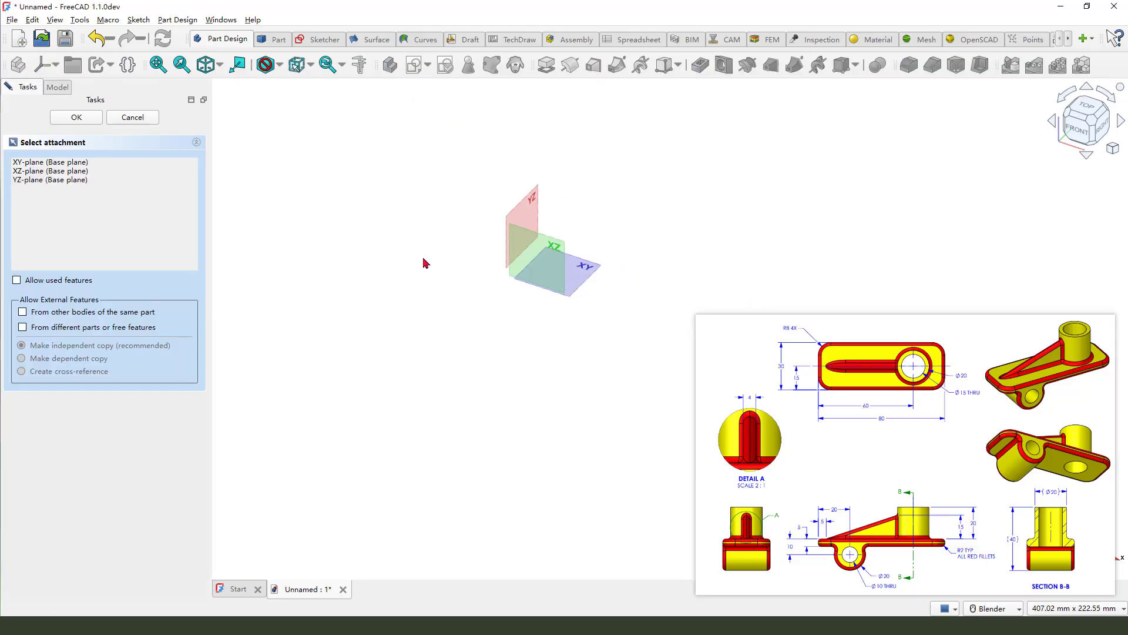
click(469, 328)
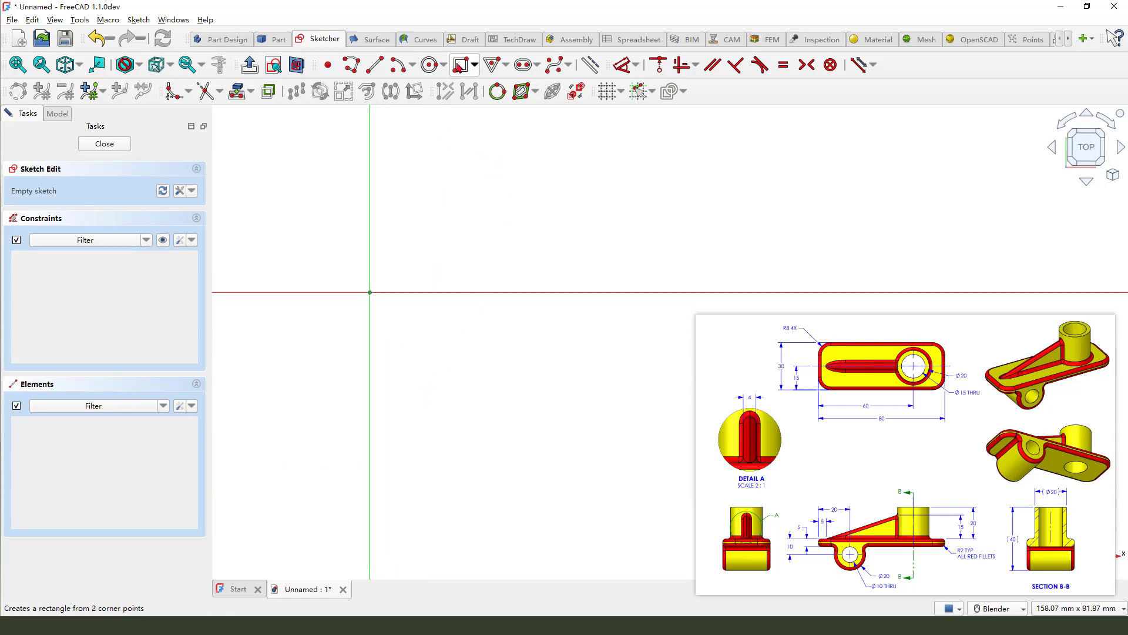
click(461, 65)
click(371, 236)
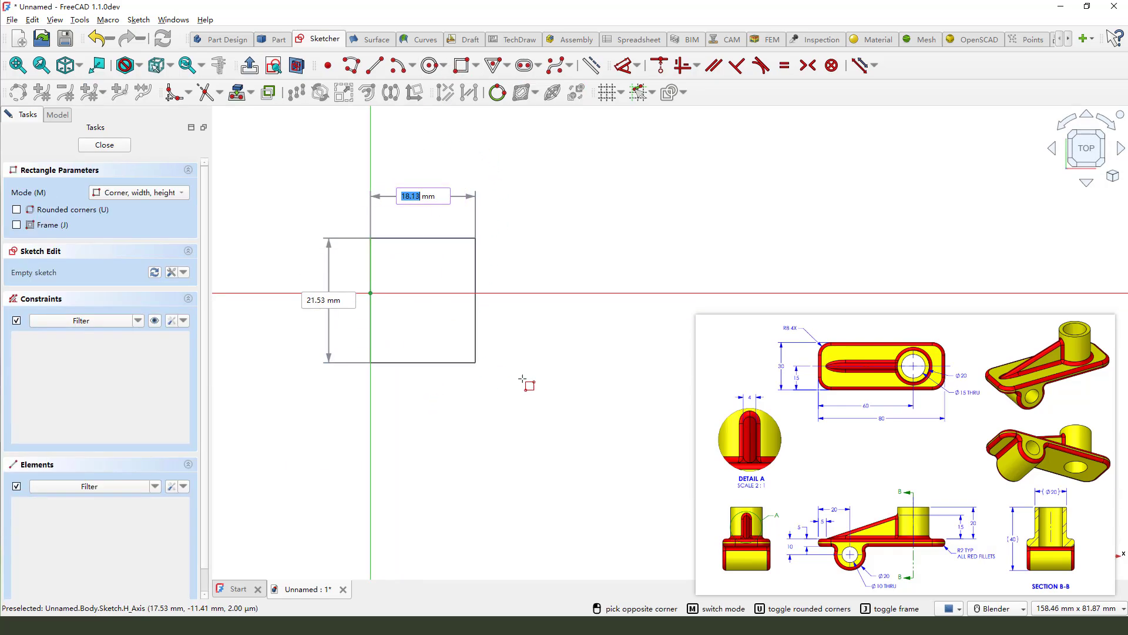
click(581, 354)
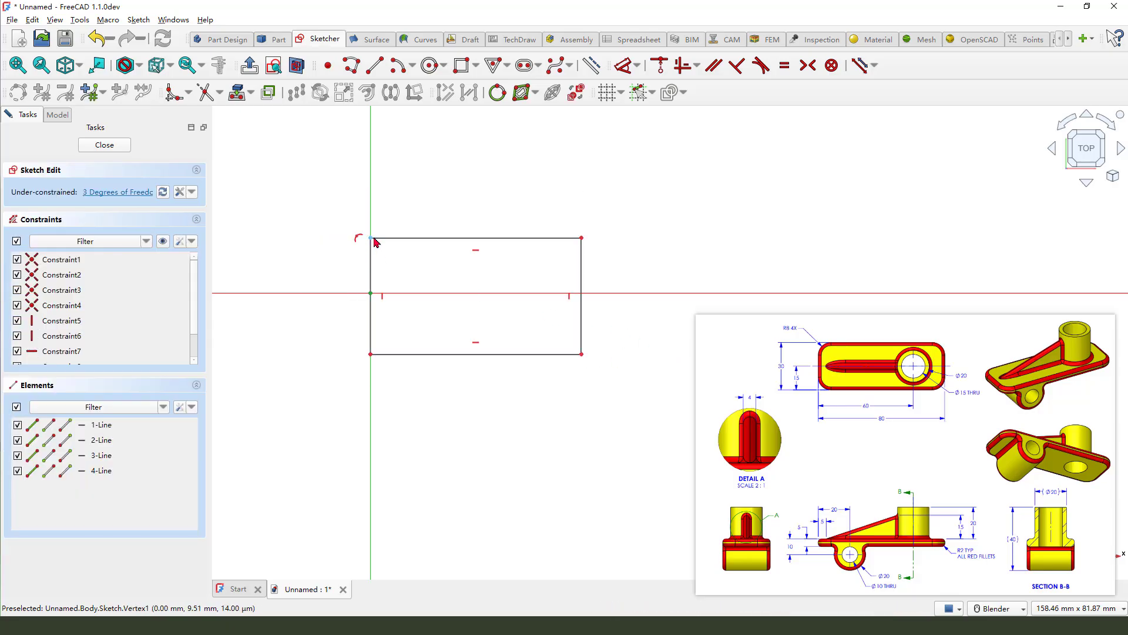
Make the rectangle's two corners on the vertical axis symmetric about the horizontal axis
click(370, 354)
click(410, 293)
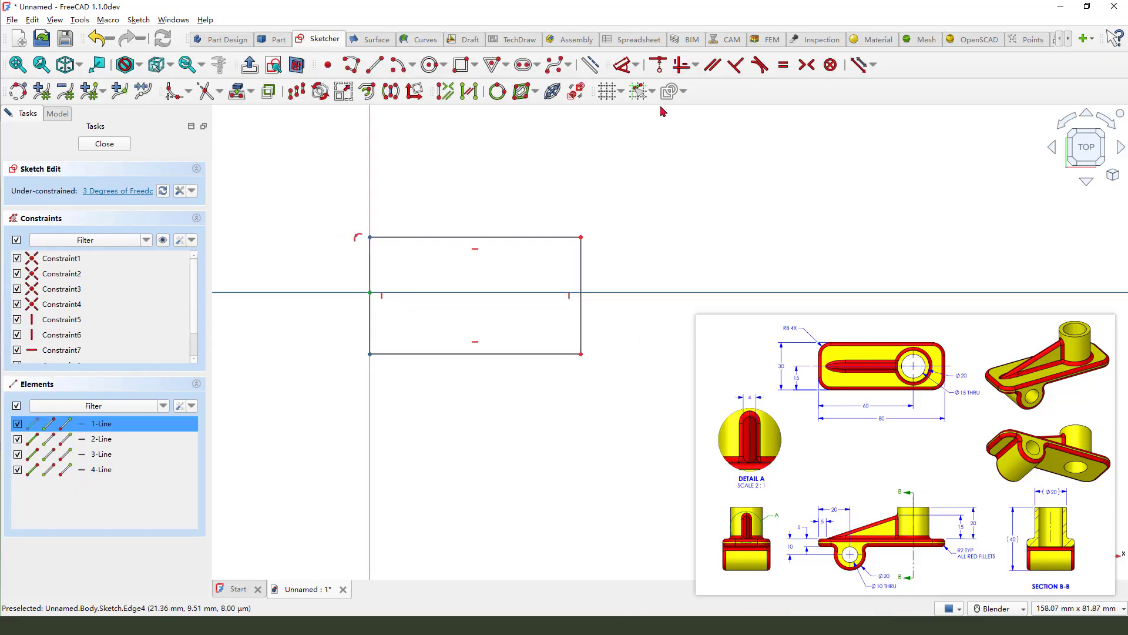
click(805, 66)
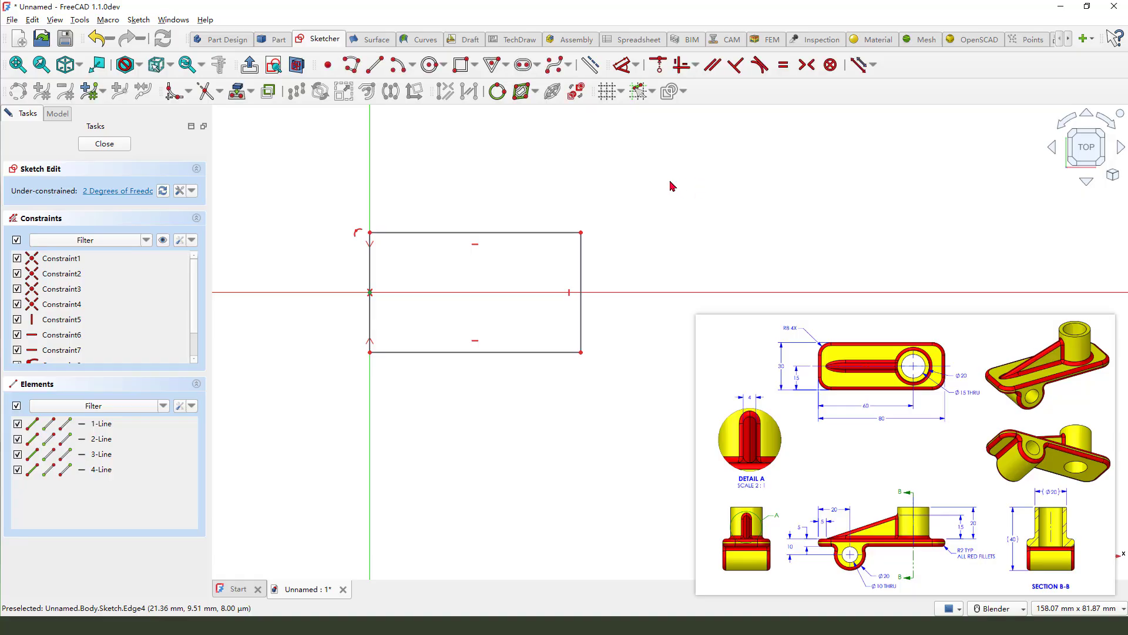
Dimension the rectangle 80 mm long and 30 mm high, tidy the dimension placement, and finish the sketch
click(623, 65)
click(527, 227)
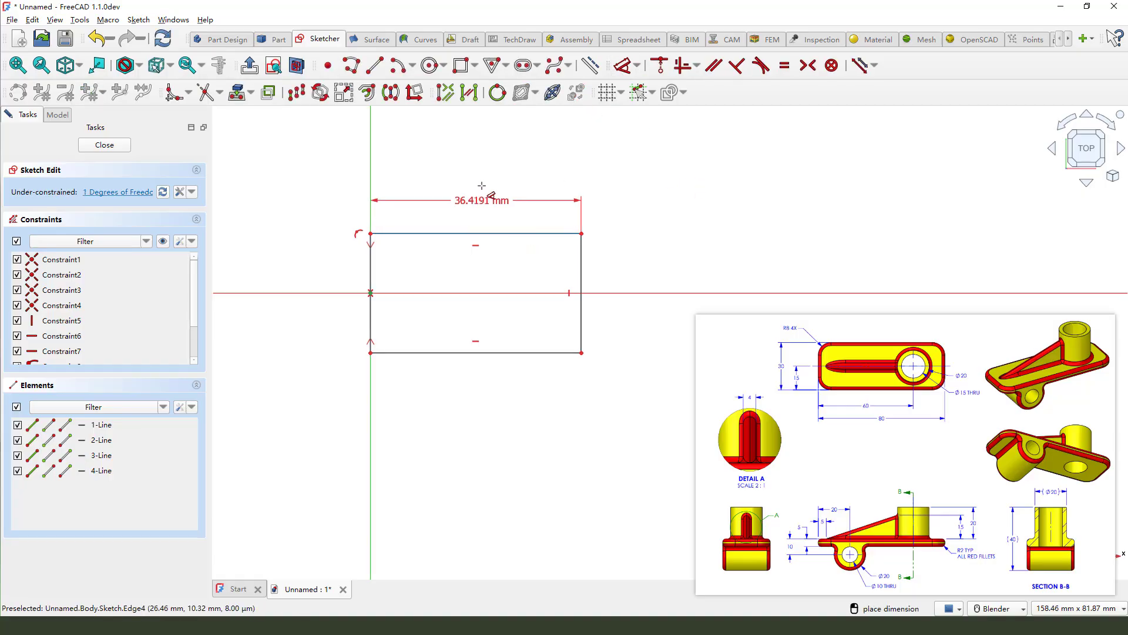
click(496, 199)
text(80)
key(Return)
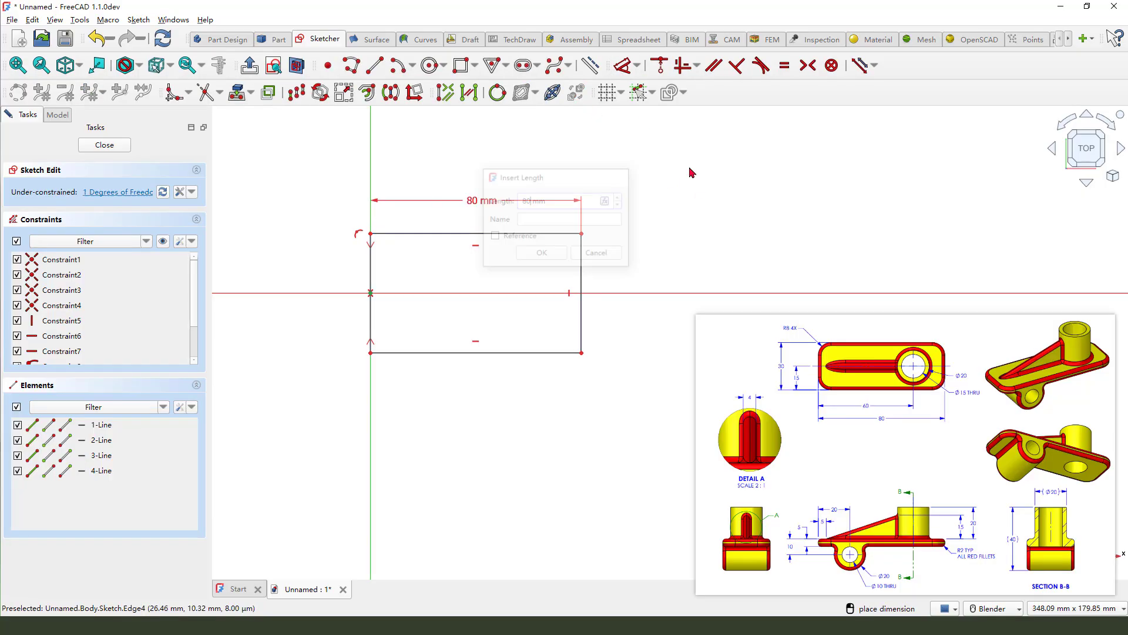
click(583, 277)
click(611, 275)
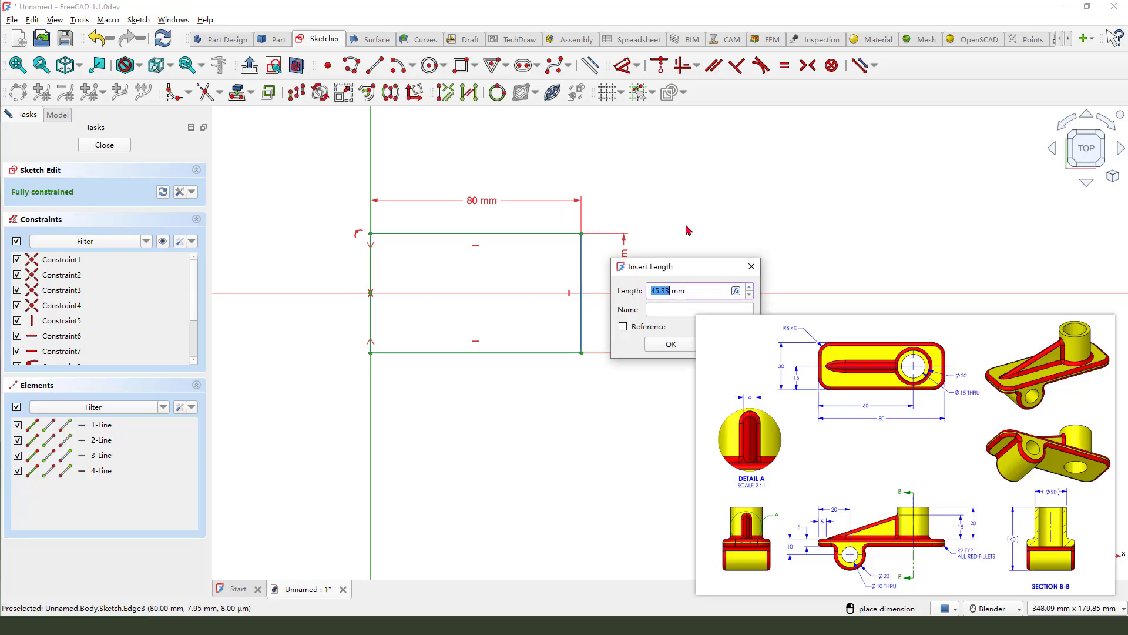
key(Return)
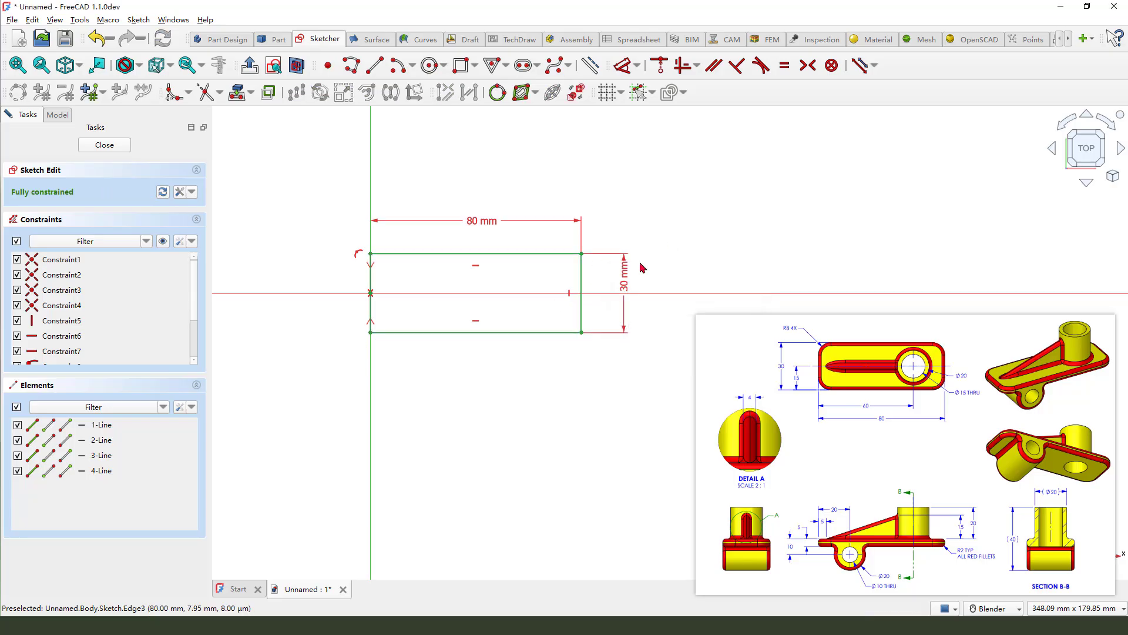
drag(482, 221, 483, 208)
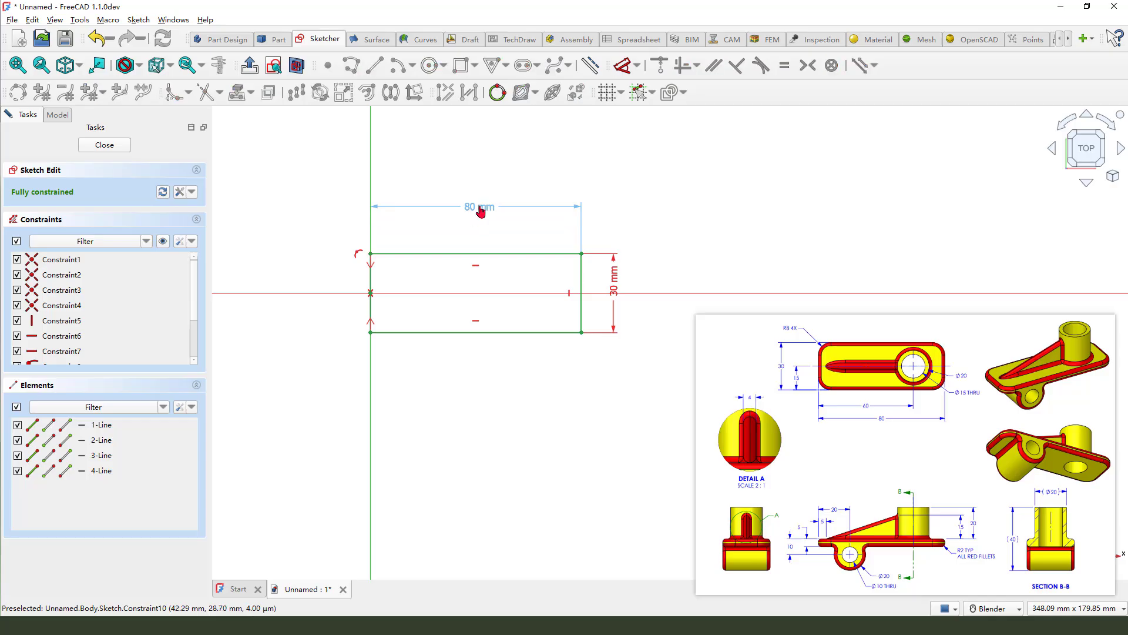
click(105, 145)
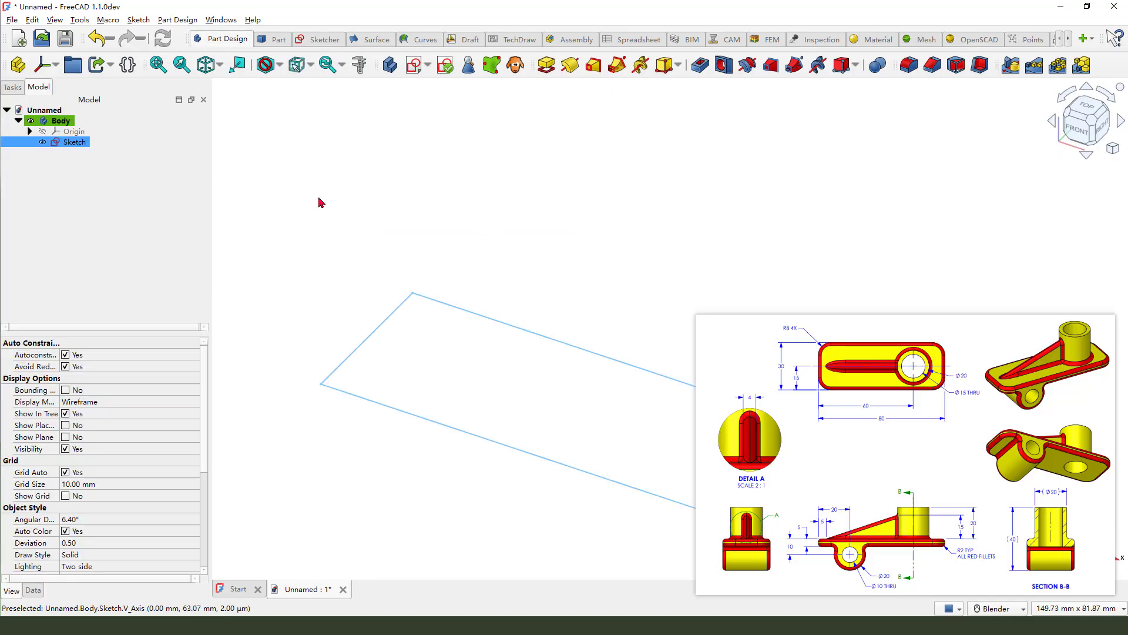
Pad the rectangle sketch 5 mm, one sided, to form the base plate
click(546, 69)
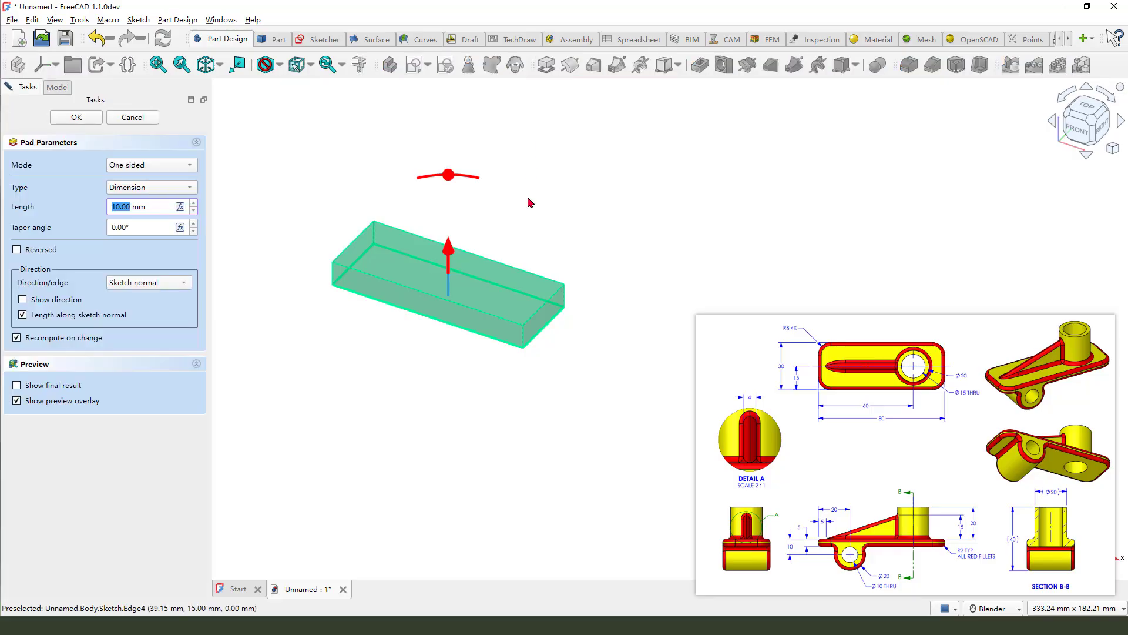
click(797, 531)
click(158, 221)
drag(131, 208, 87, 208)
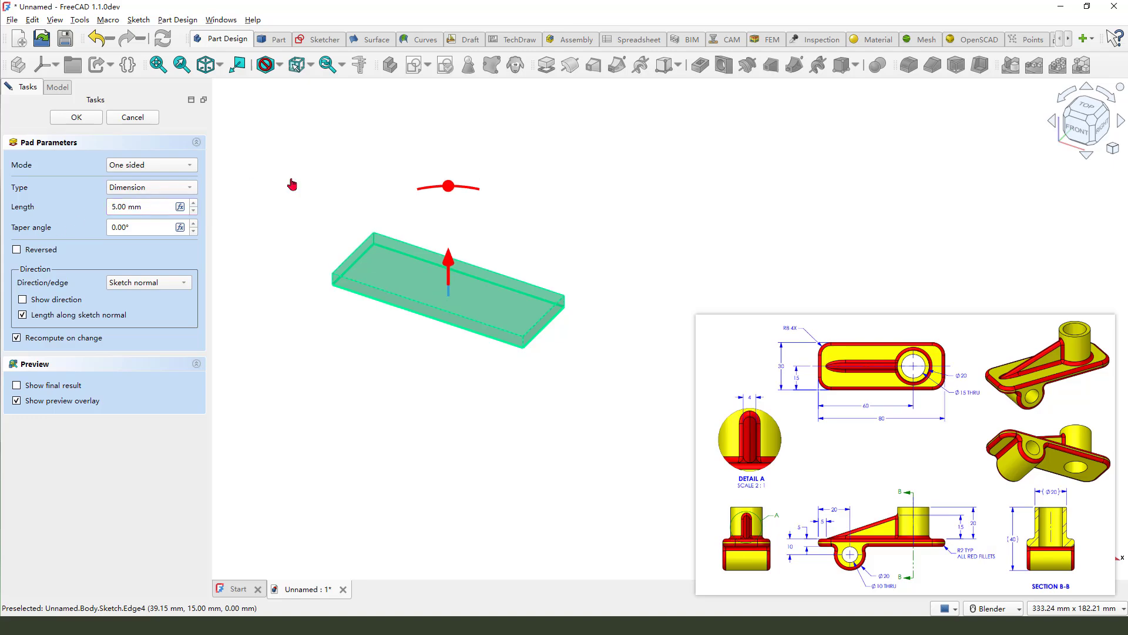
click(75, 117)
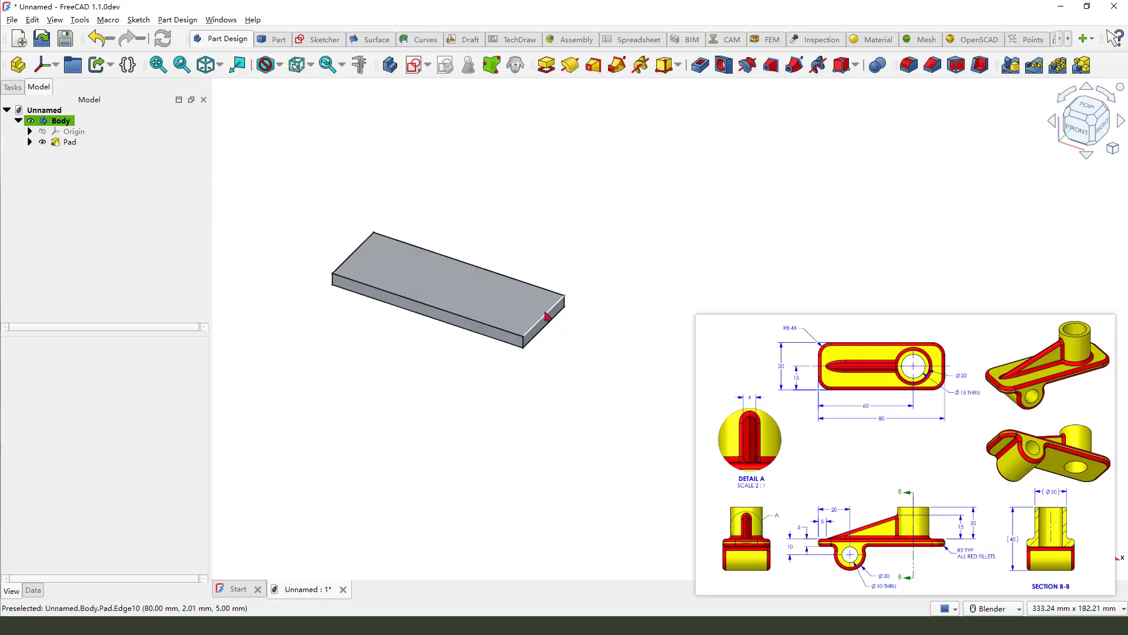
click(852, 567)
drag(856, 585, 871, 558)
key(Escape)
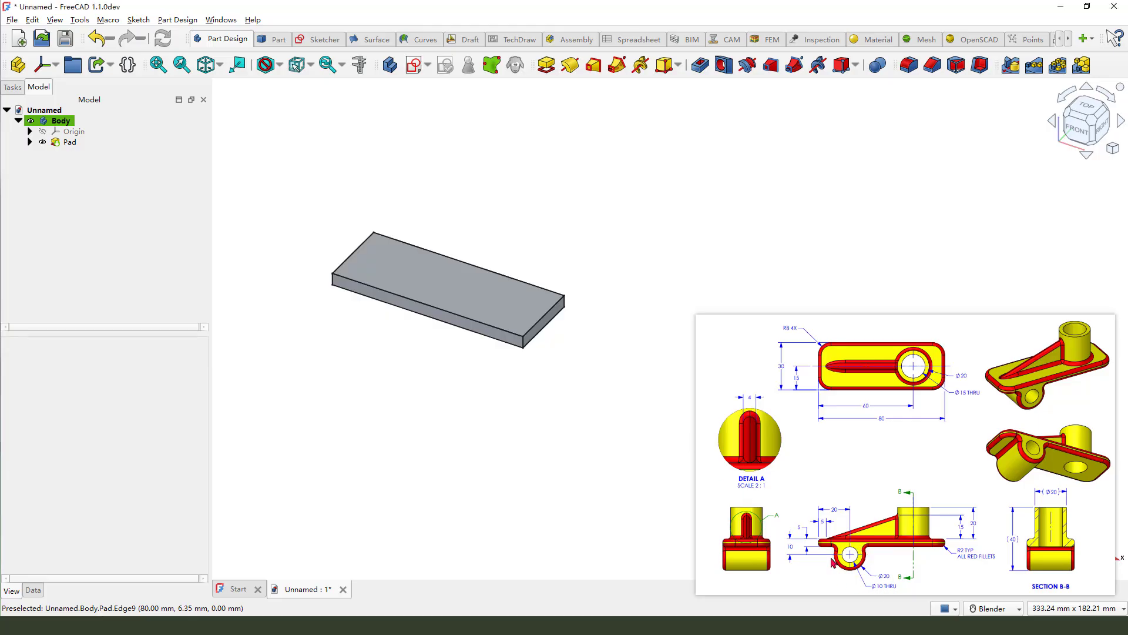
click(414, 65)
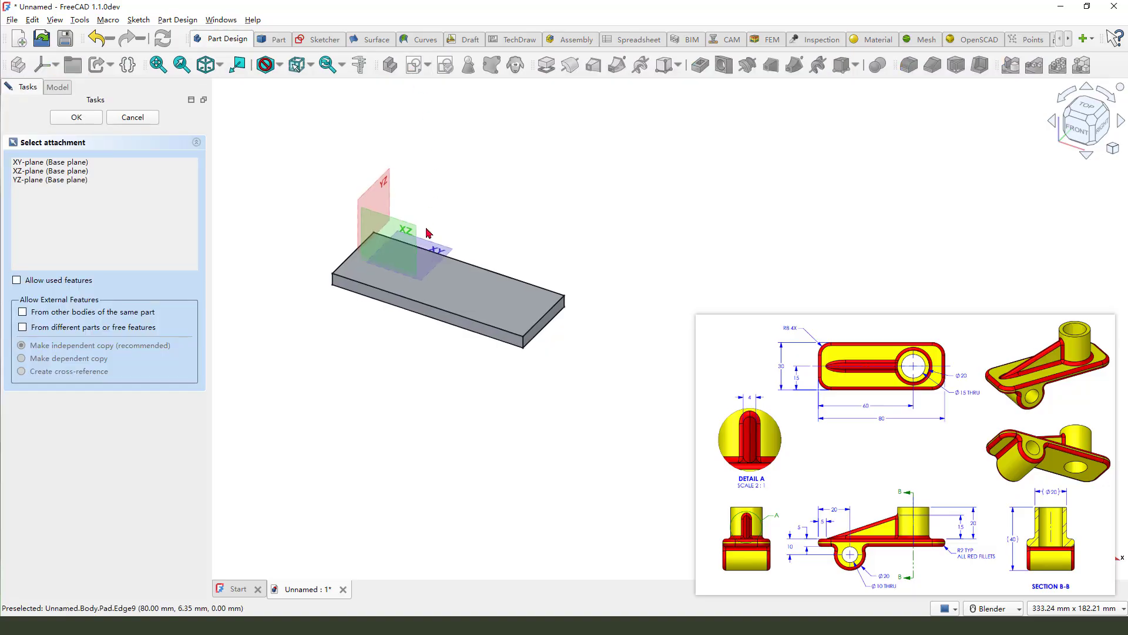
click(394, 231)
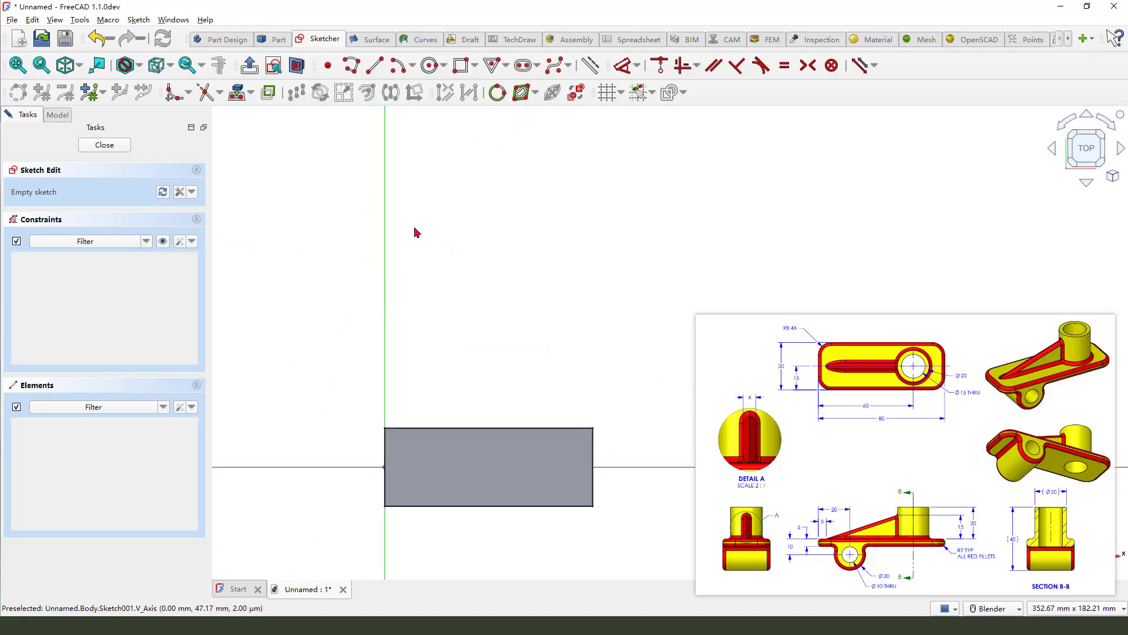
click(104, 145)
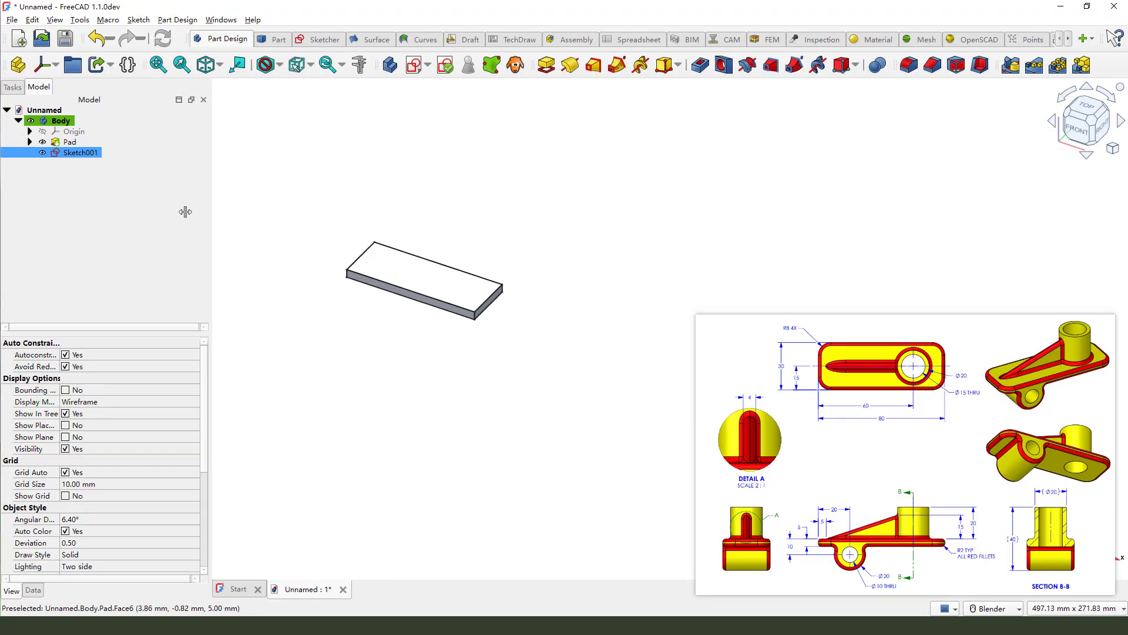
right_click(87, 152)
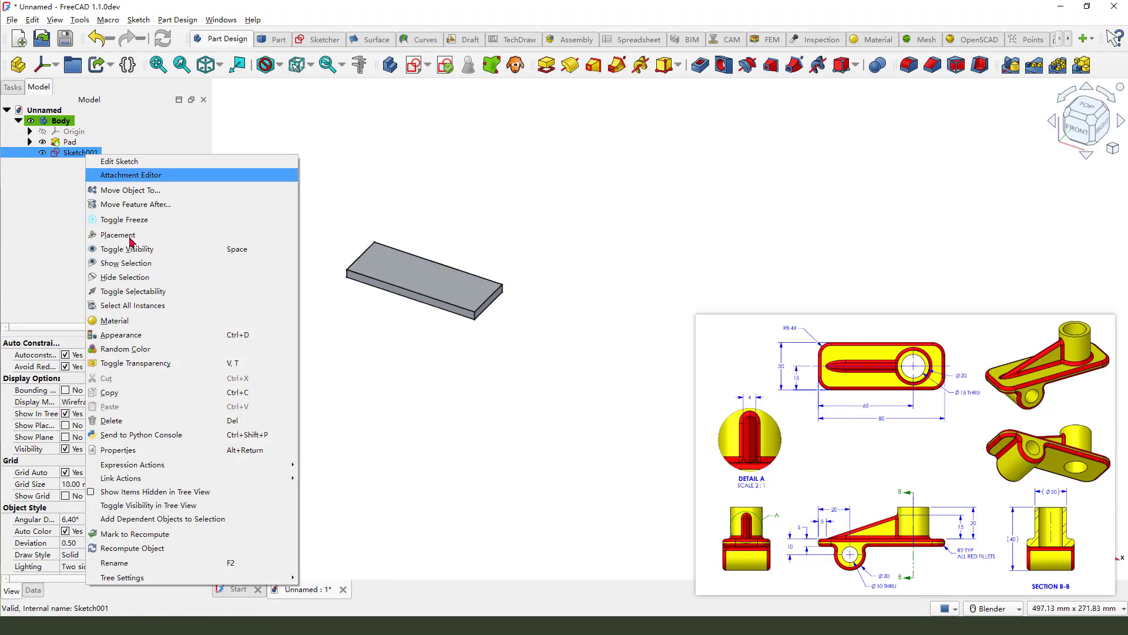
click(135, 421)
Sketch two concentric circles below the plate on the XZ plane, centred about 18 mm across and 13 mm below the origin
click(415, 65)
mouse_move(448, 245)
middle_down()
mouse_move(461, 212)
mouse_move(492, 219)
mouse_move(470, 209)
middle_up()
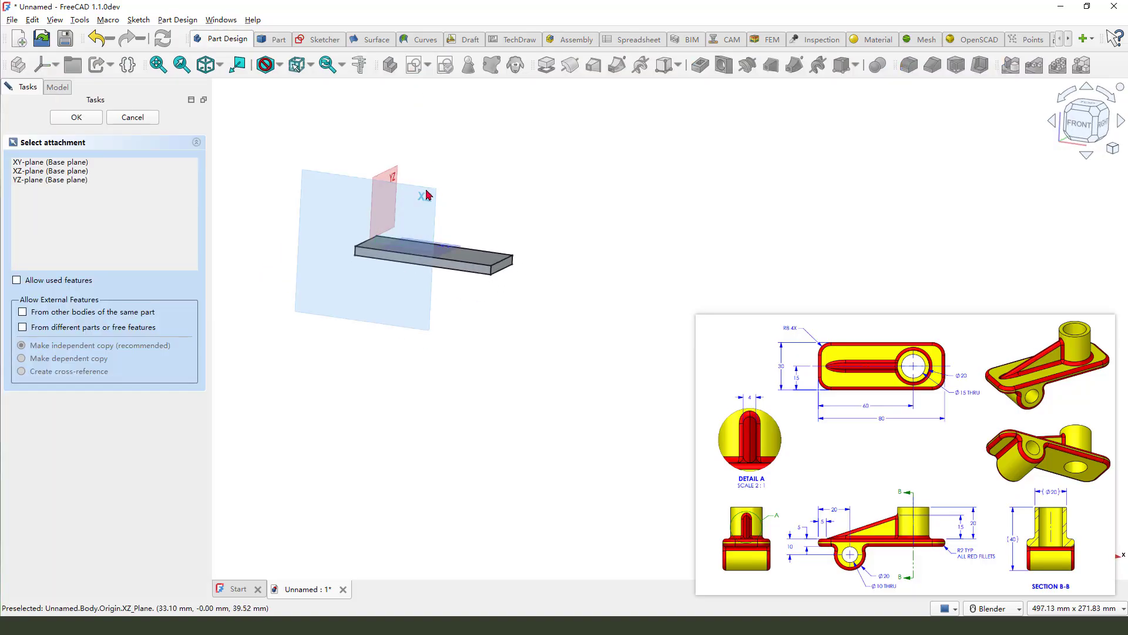
click(461, 206)
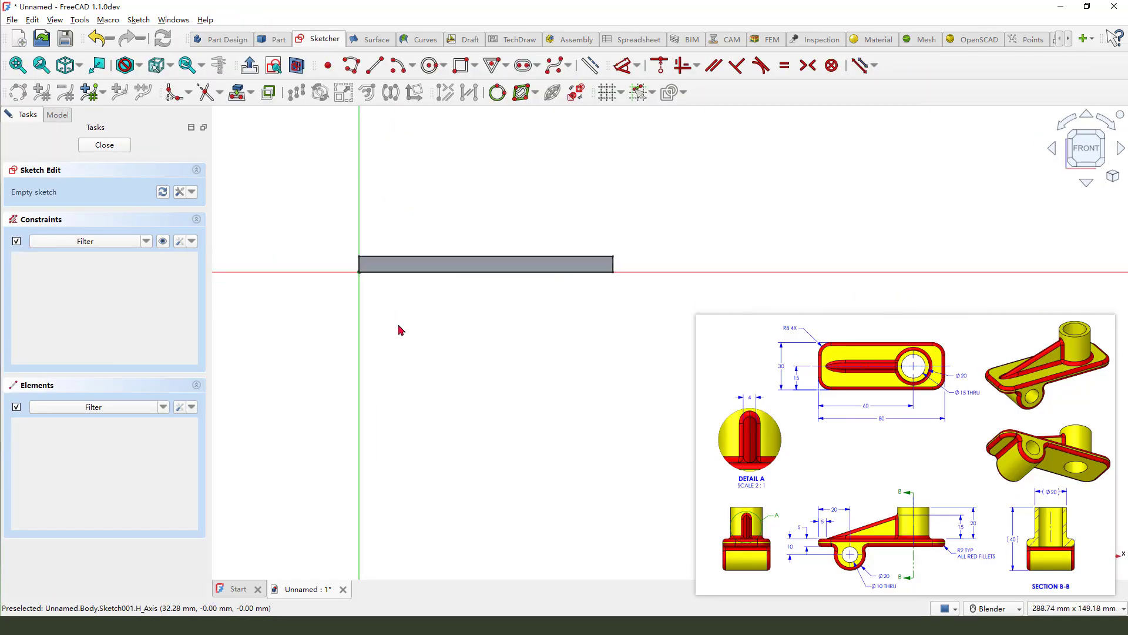
click(429, 65)
click(416, 313)
click(440, 348)
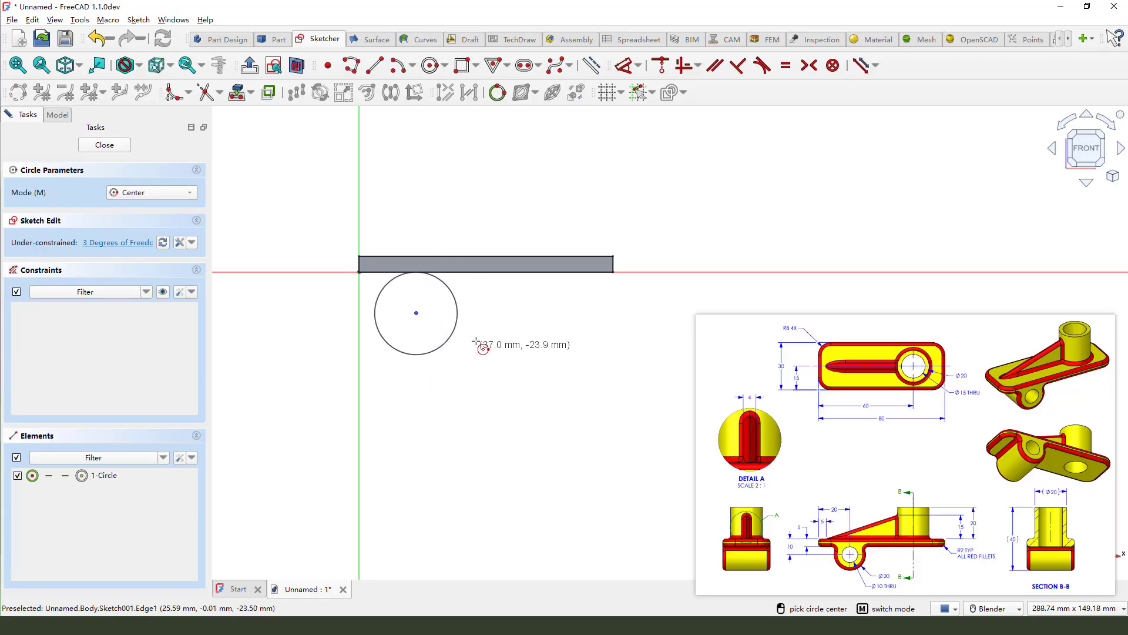
click(416, 313)
click(430, 327)
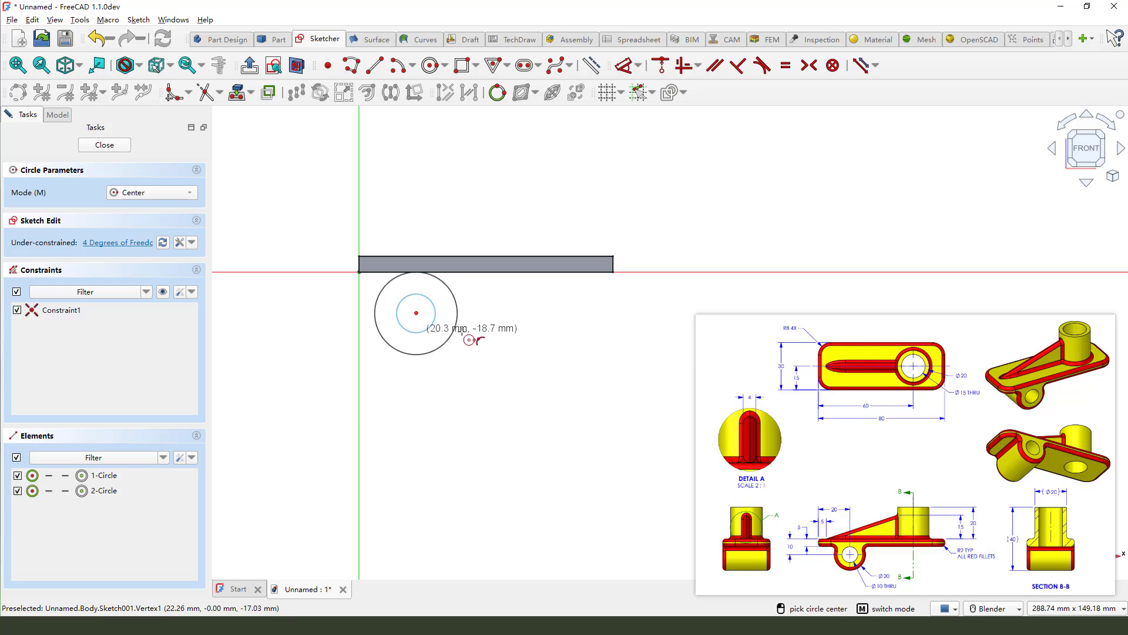
key(Escape)
Set the horizontal distance from the circles' common centre to the plate's end on the vertical axis to 20 mm
scroll(438, 328, up, 2)
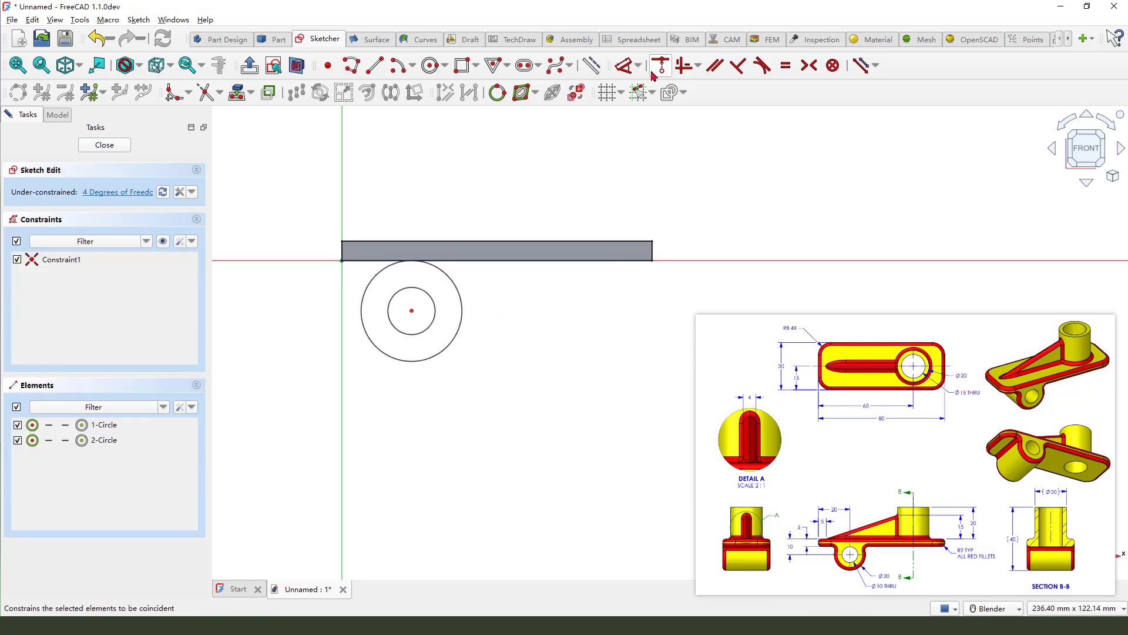
click(622, 70)
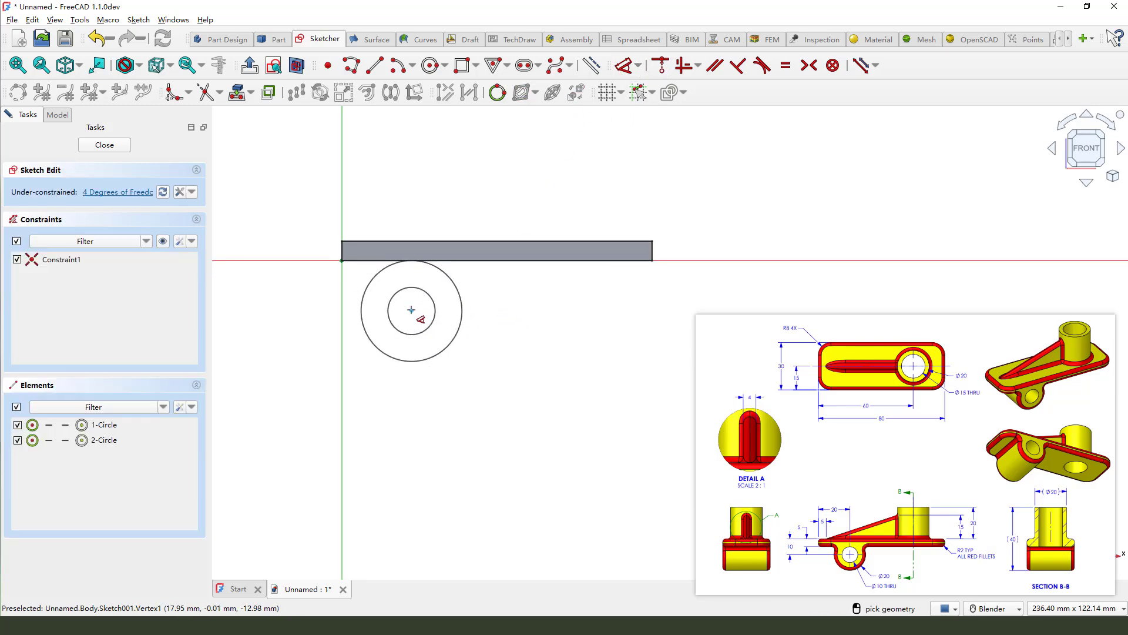
click(411, 310)
click(377, 424)
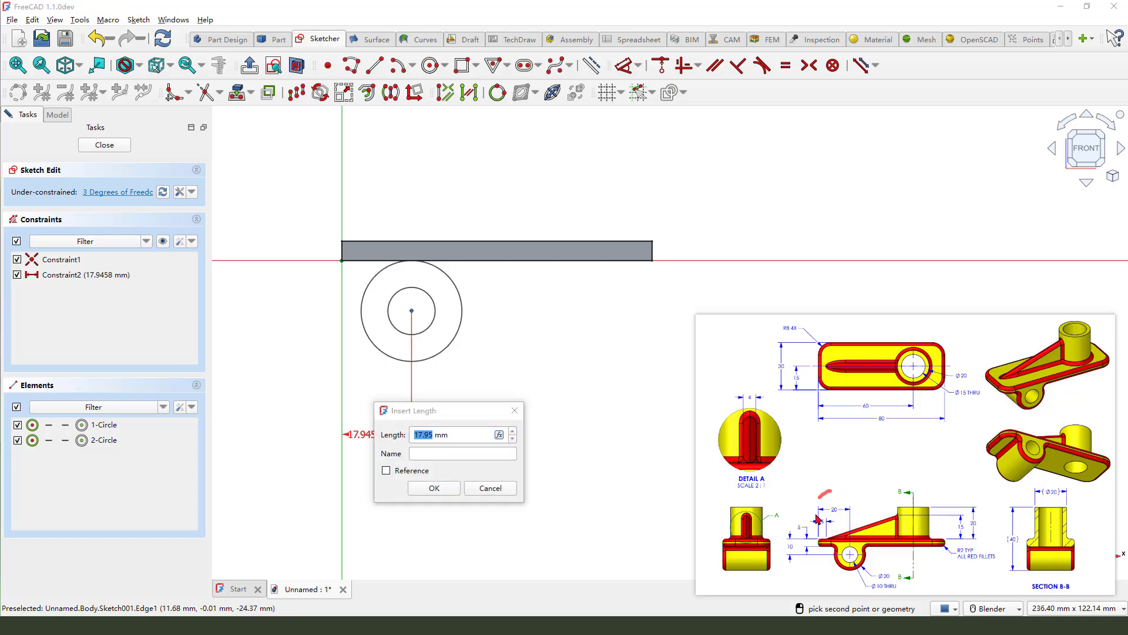
text(2)
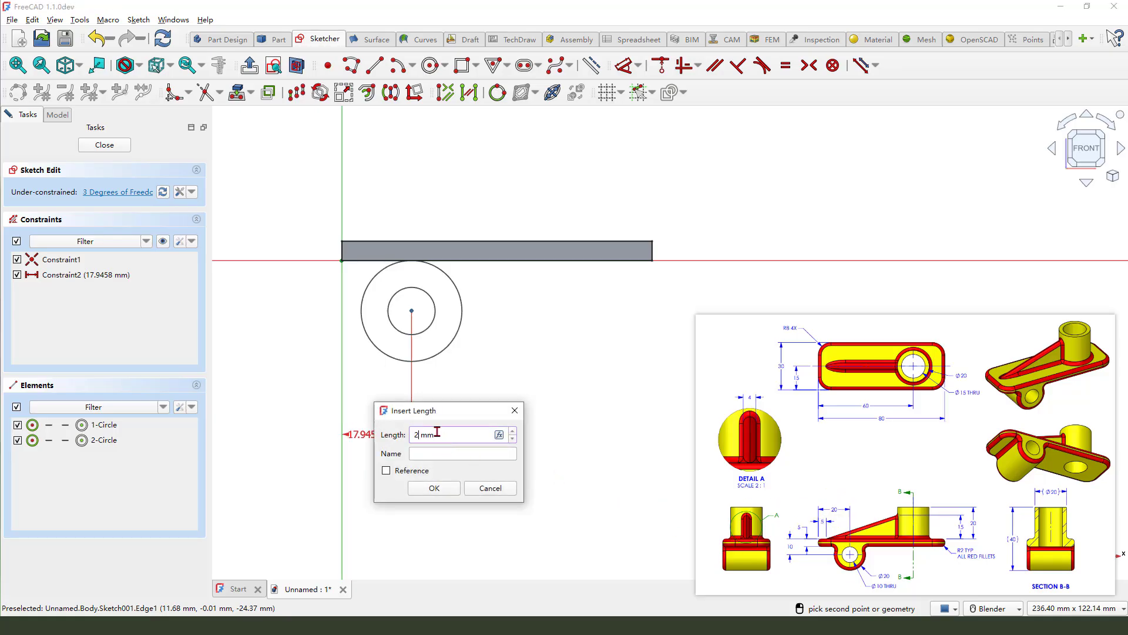
text(0)
key(Return)
Set the vertical distance from the circles' common centre to the horizontal axis to 5 mm
click(411, 311)
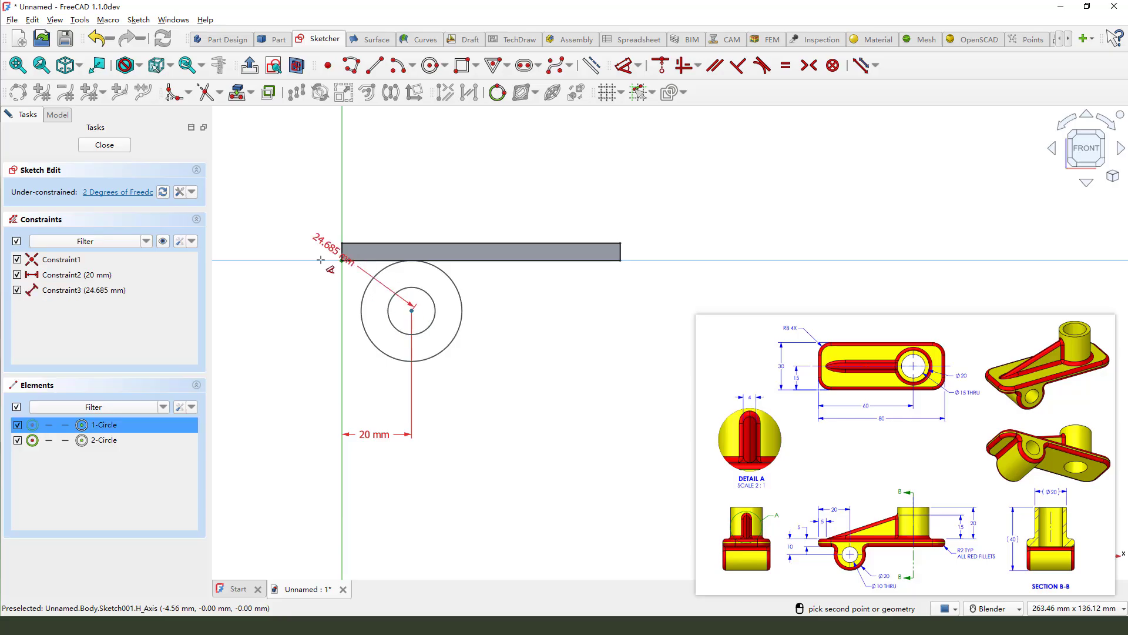
click(317, 261)
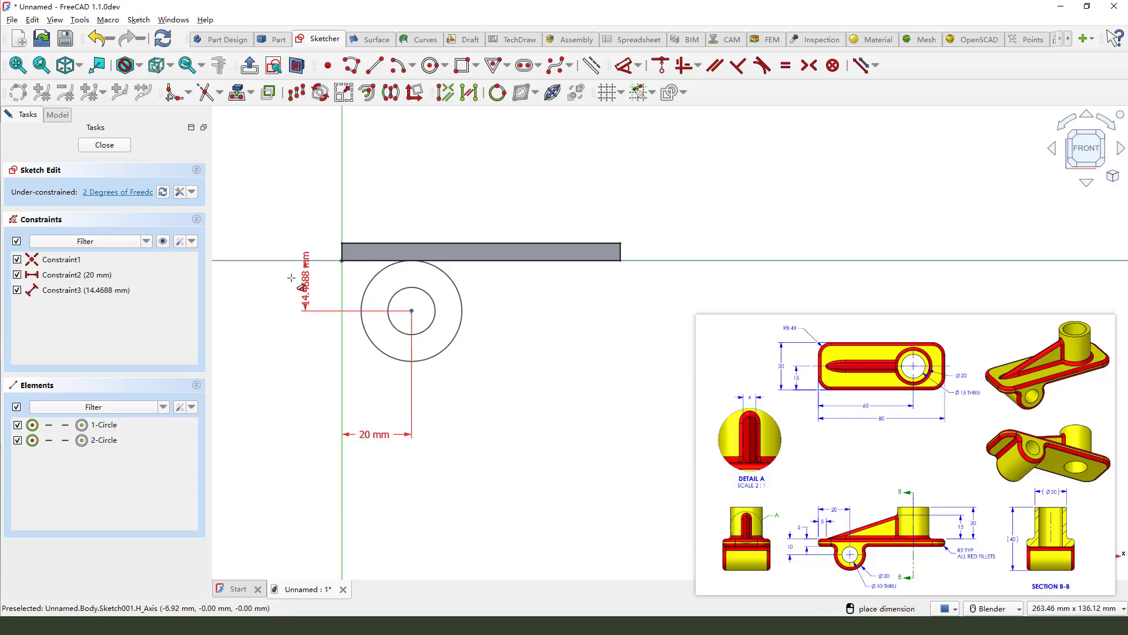
click(291, 278)
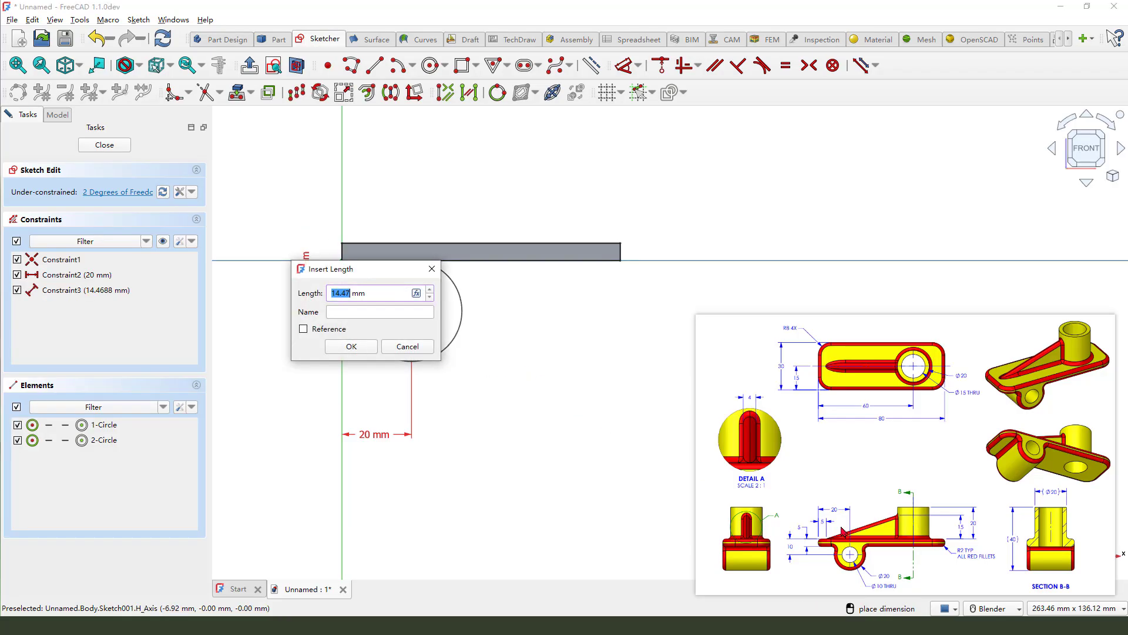
drag(806, 522, 804, 545)
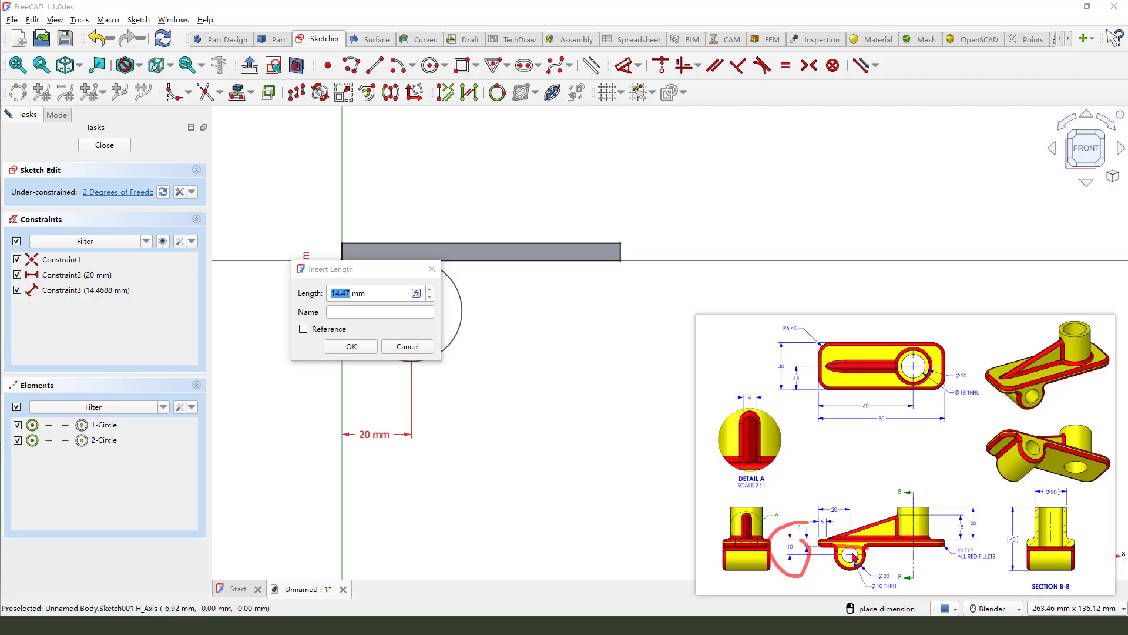
key(Escape)
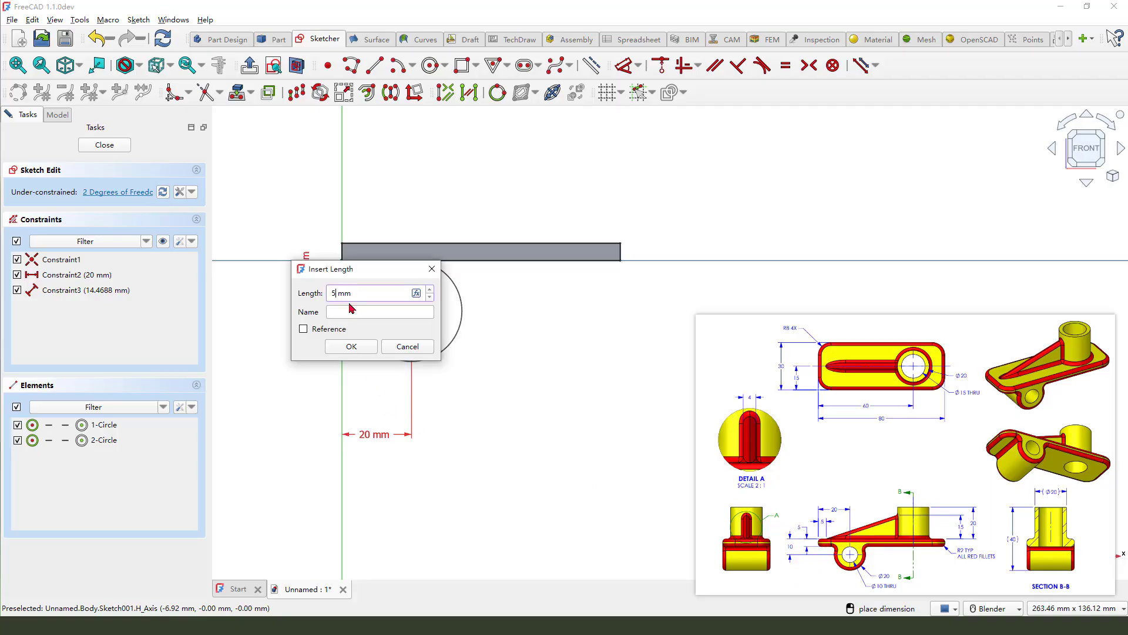
click(364, 347)
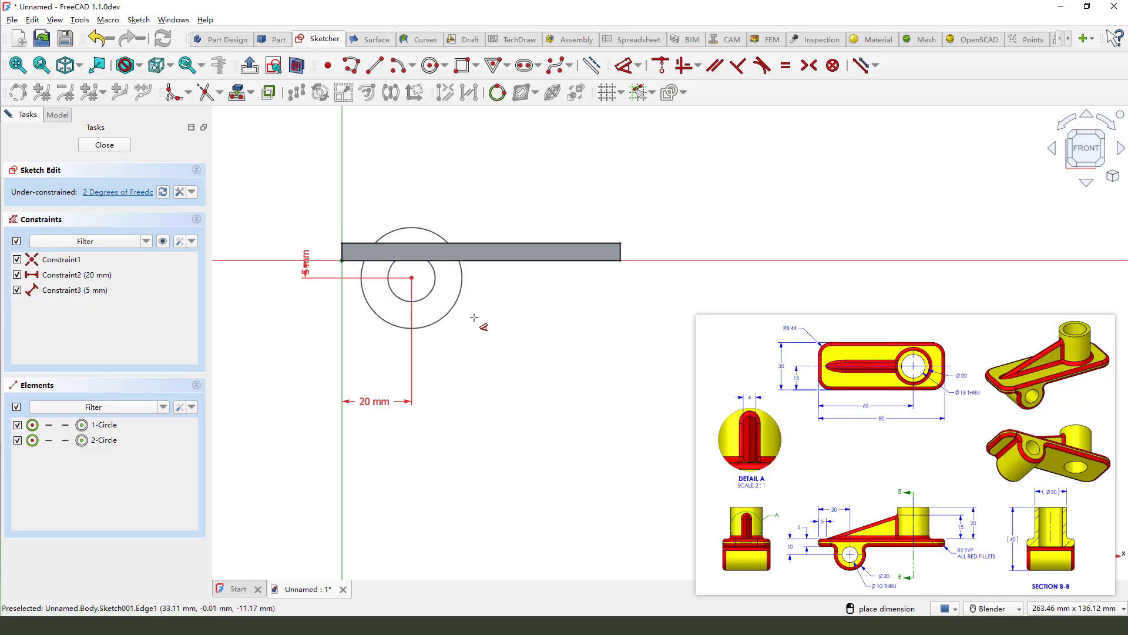
Set the inner circle's diameter to 10 mm and the outer circle's to 20 mm, and finish the sketch
click(433, 286)
click(504, 348)
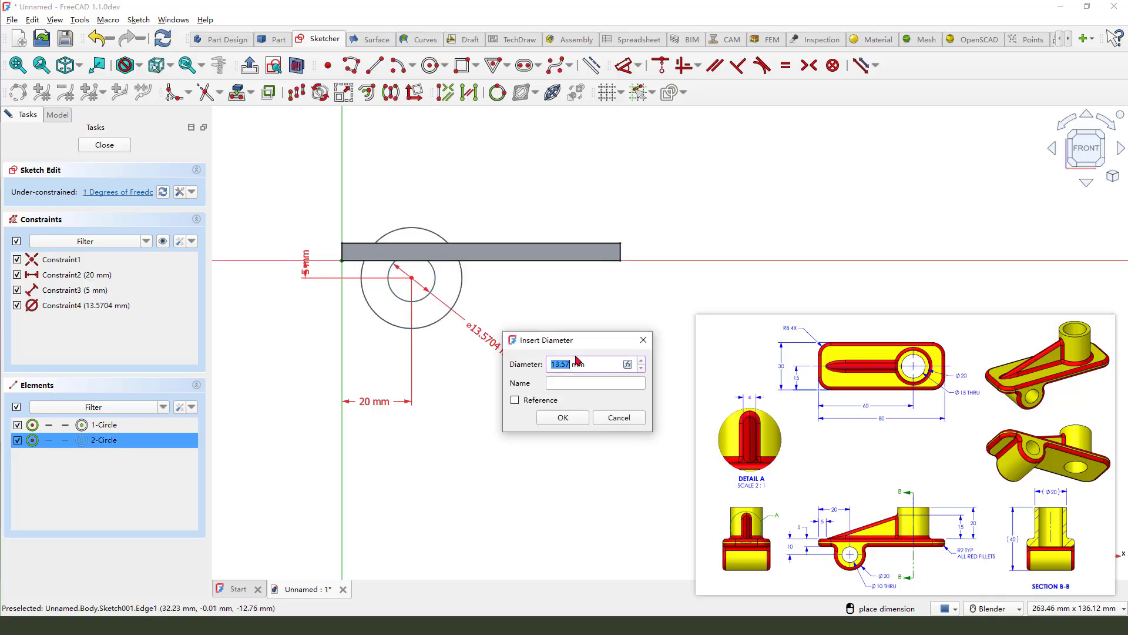
key(Return)
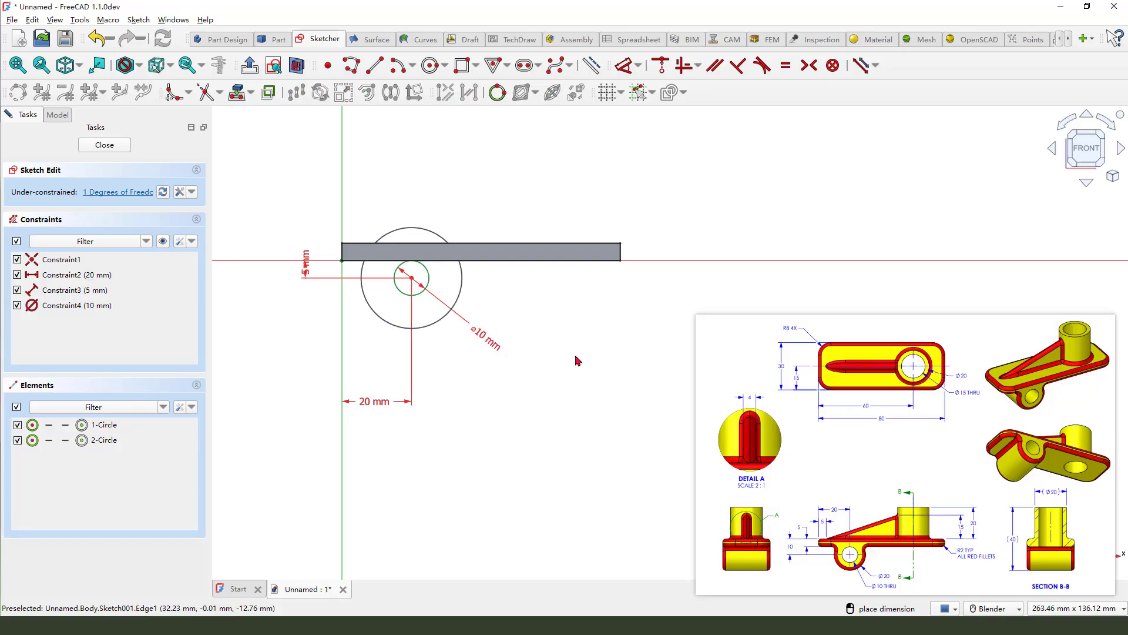
click(457, 300)
click(509, 304)
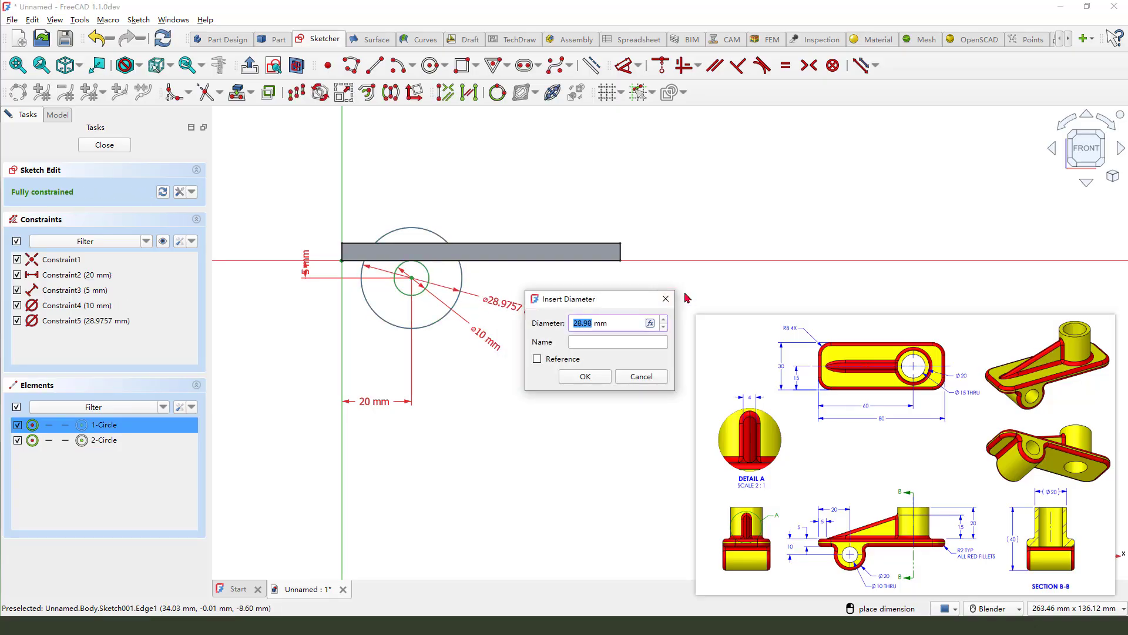
key(Return)
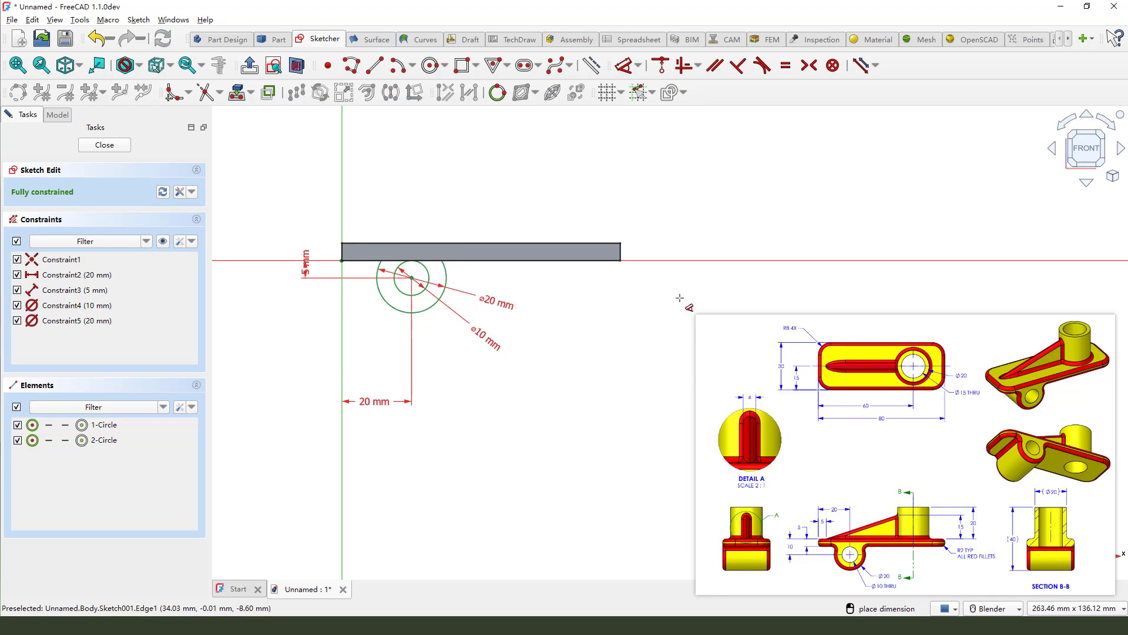
click(104, 144)
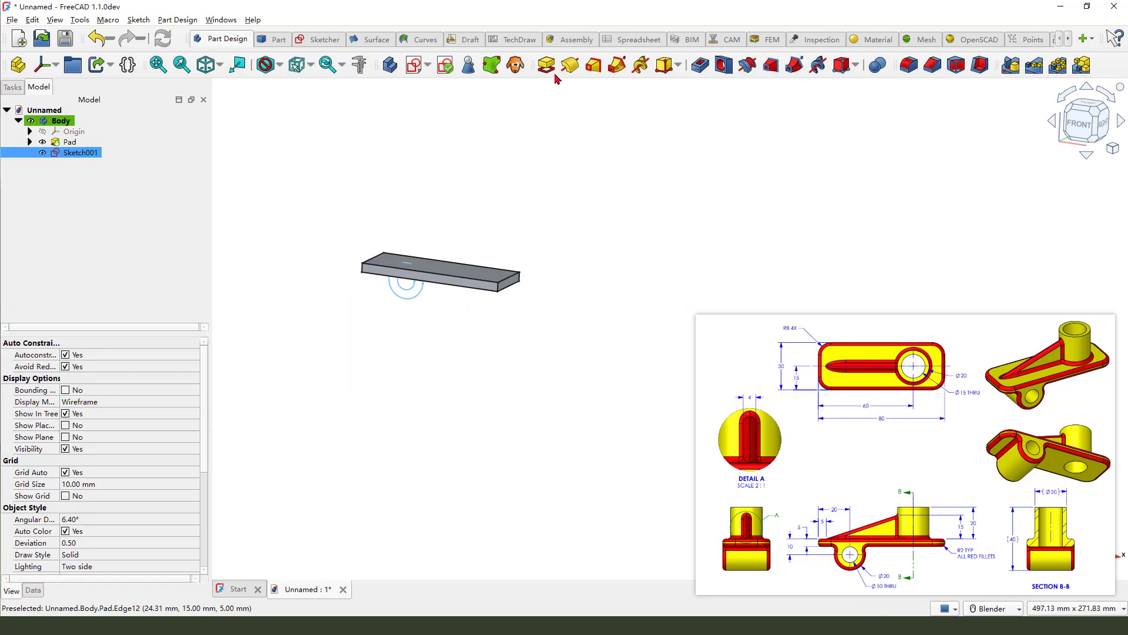
Pad the concentric-circle sketch symmetrically across the base plate's full 30 mm width to form the tubular lug
scroll(431, 254, up, 3)
middle_drag(431, 254, 455, 249)
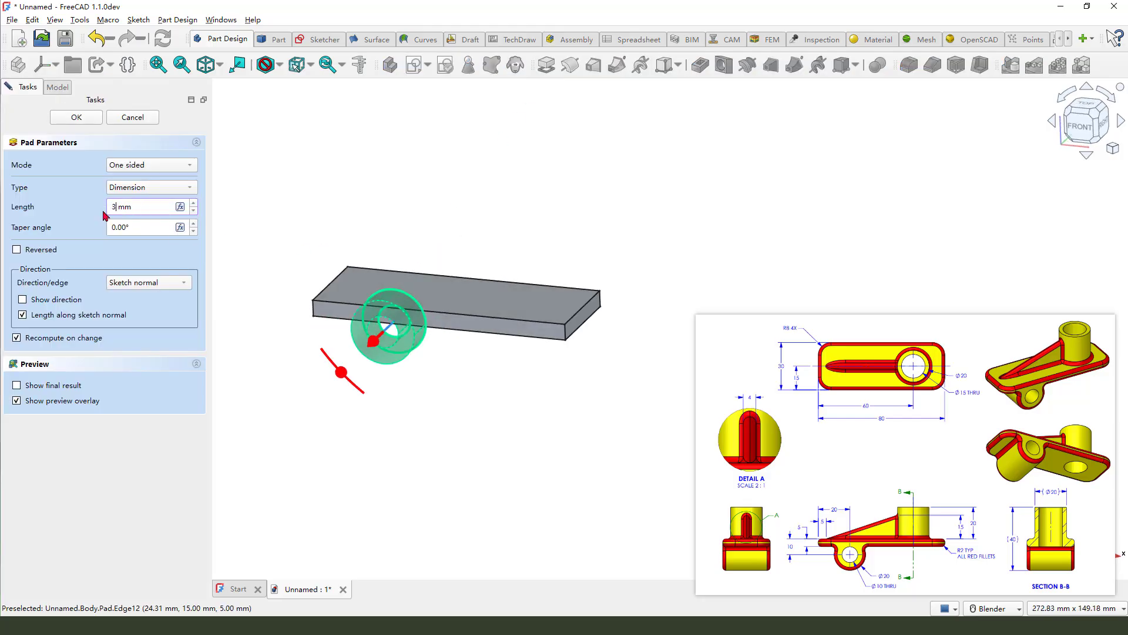
click(157, 167)
click(172, 206)
click(83, 122)
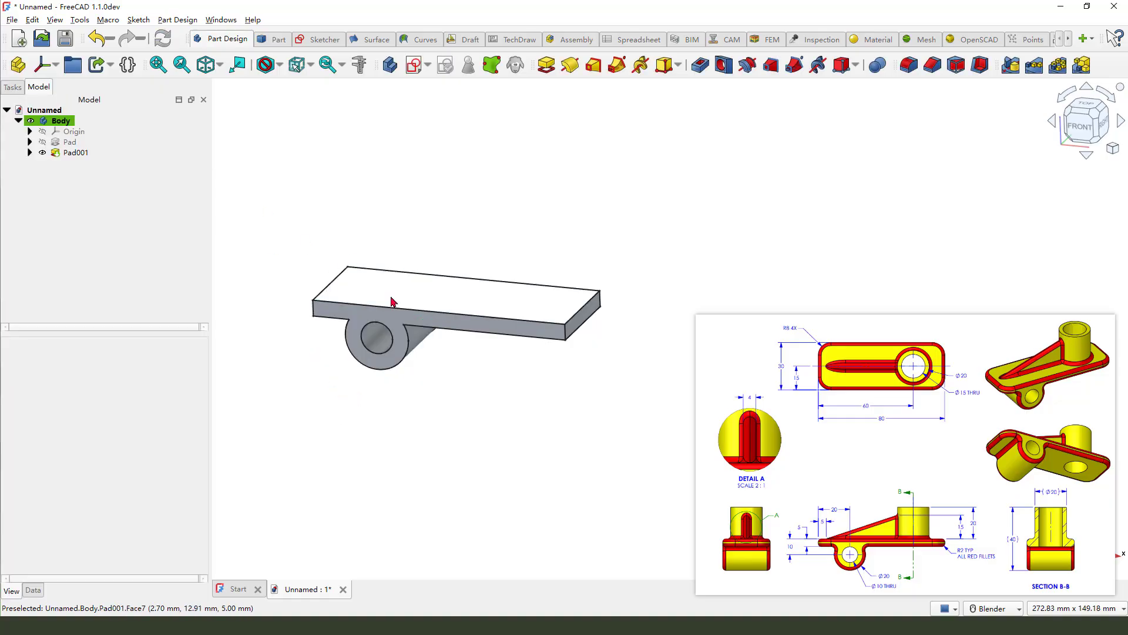
Fillet the two edges where the lug meets the plate's underside with a 2 mm radius
scroll(392, 308, up, 2)
middle_drag(389, 354, 379, 292)
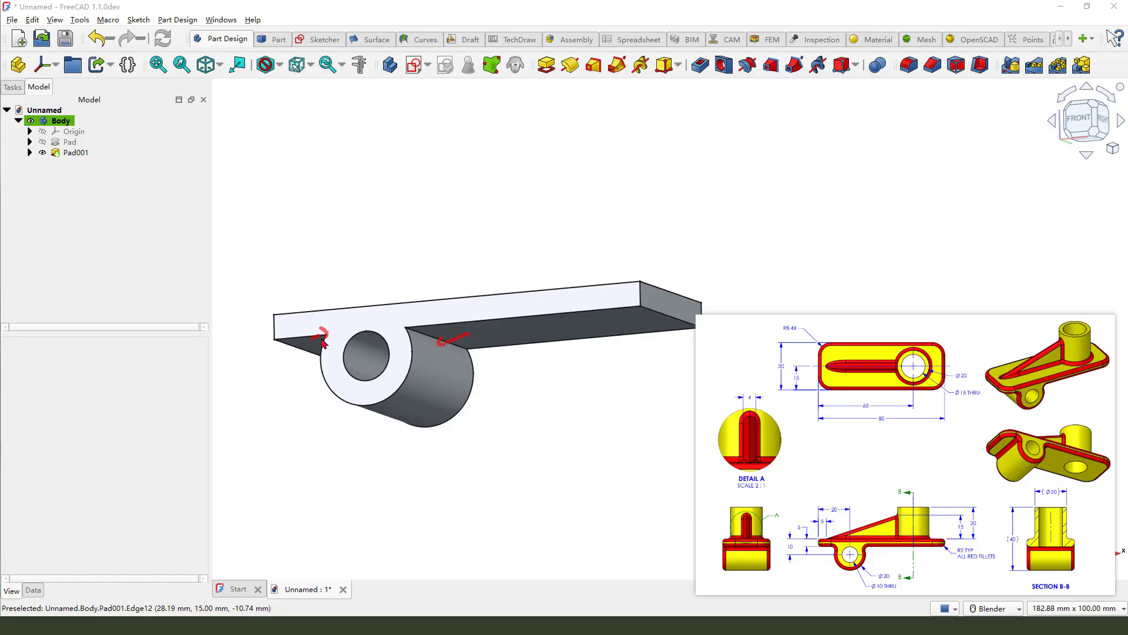
click(909, 64)
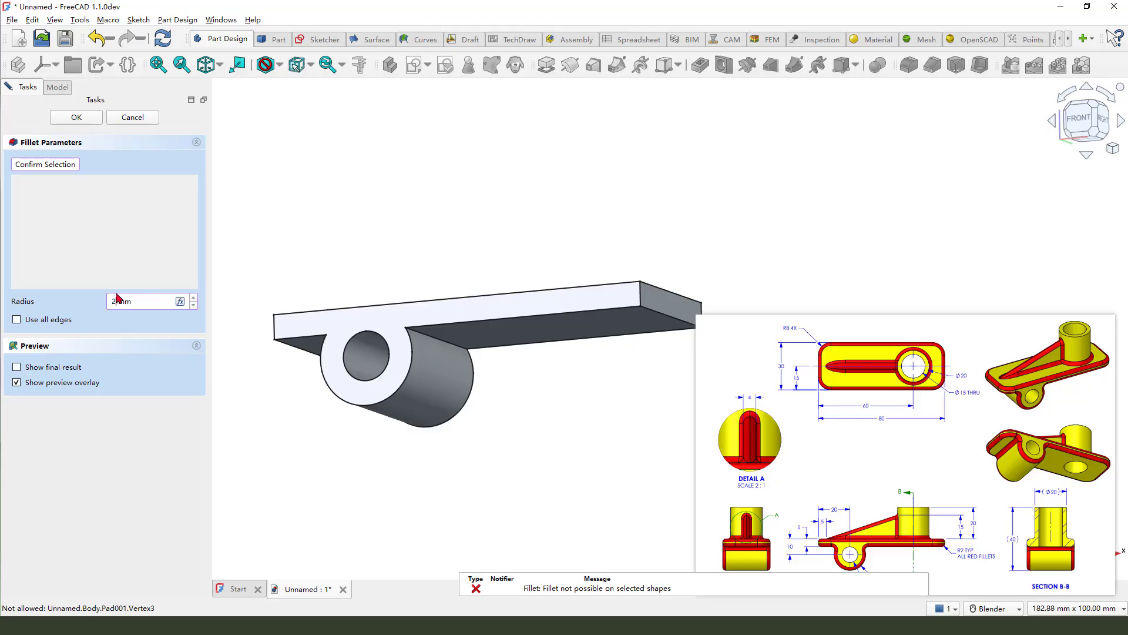
key(ctrl+2)
drag(101, 277, 111, 287)
key(Escape)
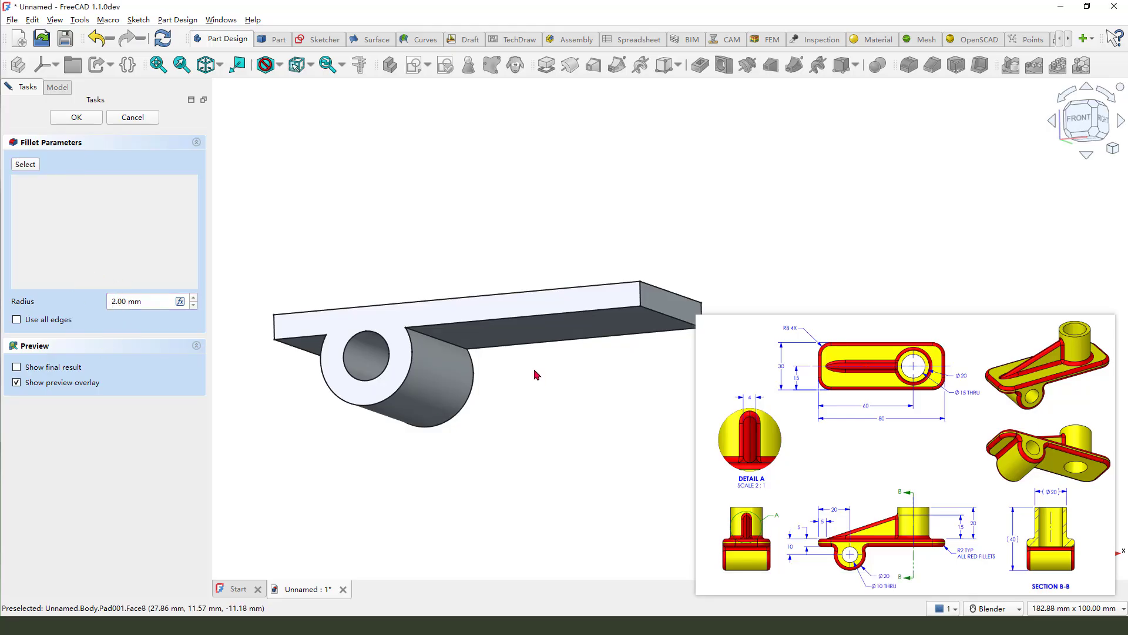
mouse_move(386, 445)
middle_down()
mouse_move(422, 436)
mouse_move(406, 330)
mouse_move(355, 337)
mouse_move(492, 372)
mouse_move(421, 344)
middle_up()
click(26, 167)
scroll(369, 345, up, 1)
click(335, 330)
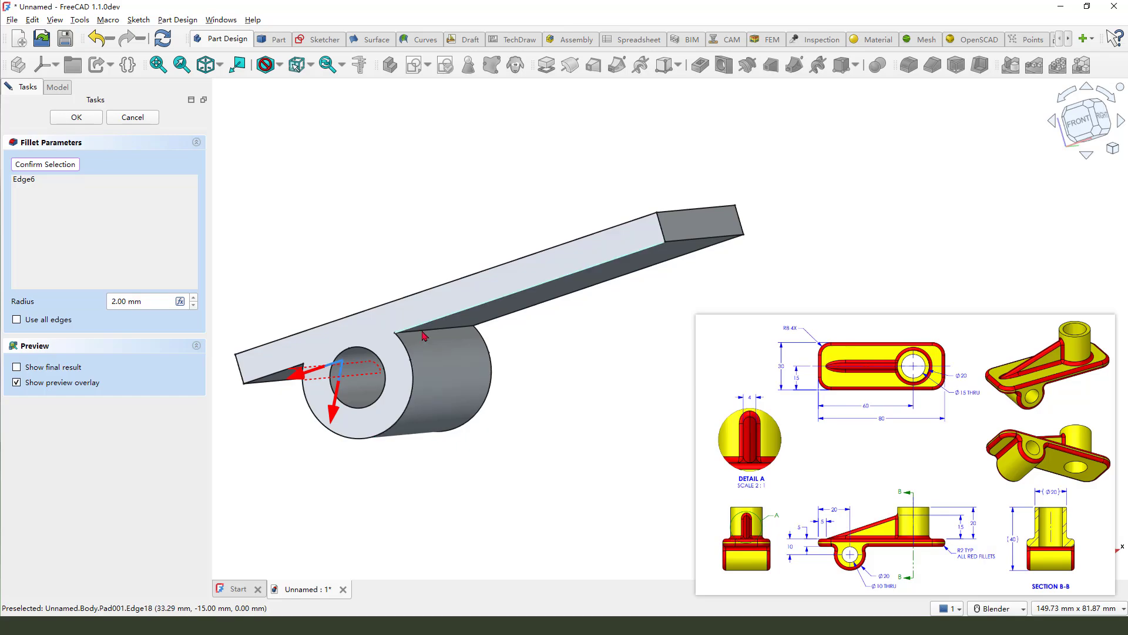
scroll(441, 329, up, 5)
click(442, 329)
scroll(443, 329, down, 10)
click(77, 117)
Examine the plate's upper face against the reference drawing for the vertical boss's position and diameter
middle_drag(405, 363, 517, 429)
scroll(487, 300, up, 3)
middle_drag(486, 298, 536, 306)
mouse_move(471, 238)
mouse_down()
mouse_move(472, 307)
mouse_move(476, 295)
mouse_up()
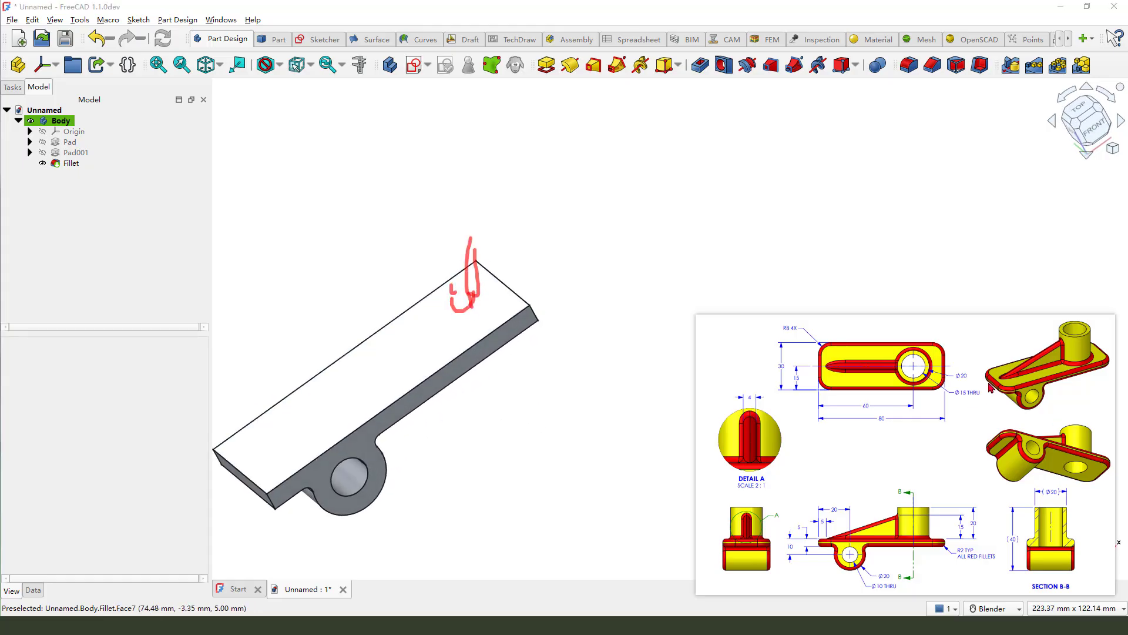
drag(918, 343, 945, 360)
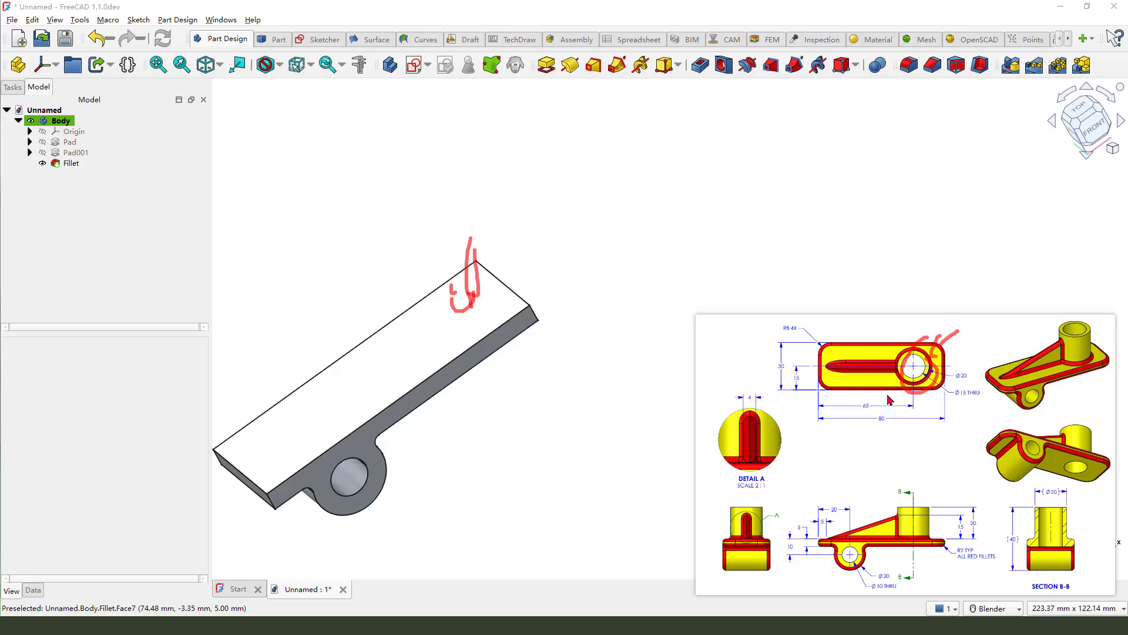
key(Escape)
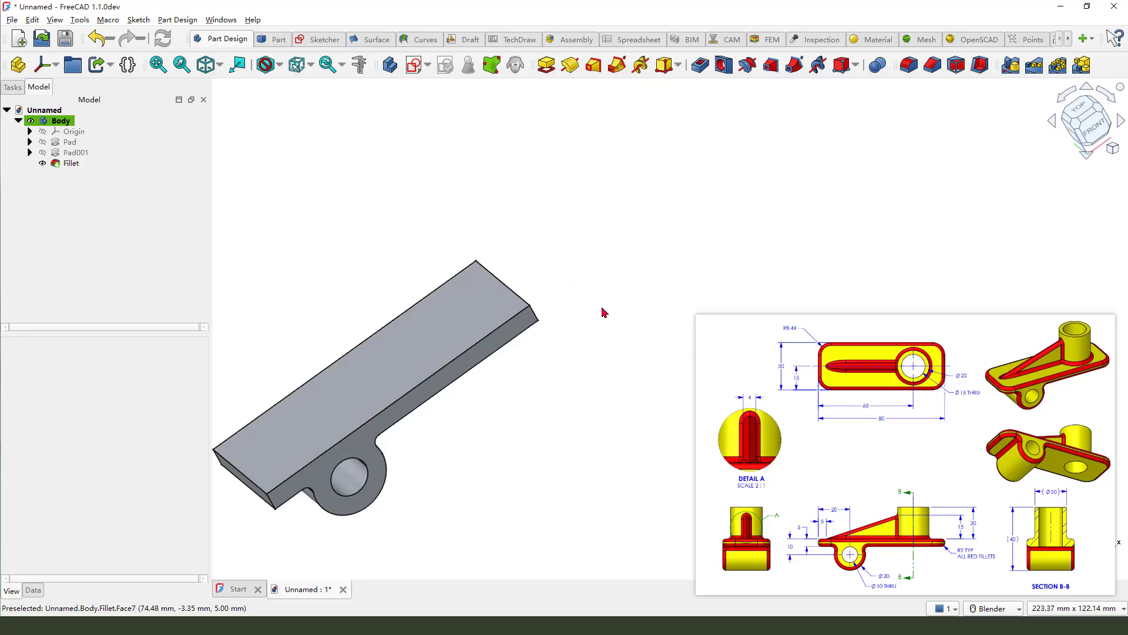
mouse_move(500, 261)
mouse_down()
mouse_move(468, 318)
mouse_move(483, 307)
mouse_move(436, 319)
mouse_up()
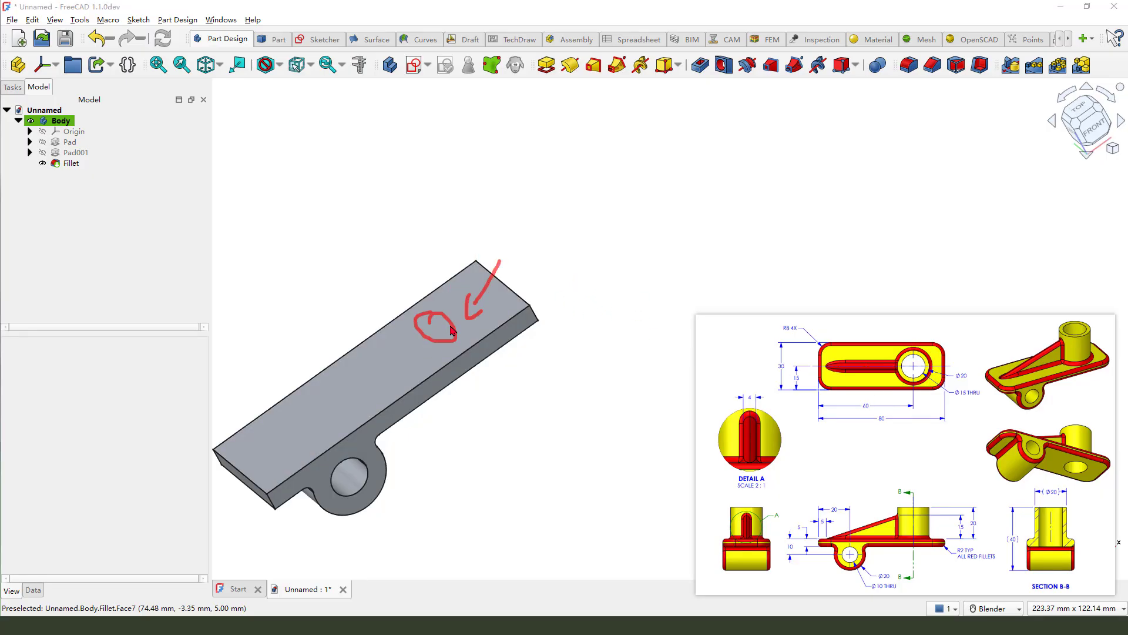
key(e)
Create a sketch on the plate's upper face and draw a circle centred on the horizontal axis, towards the end opposite the lug
click(465, 310)
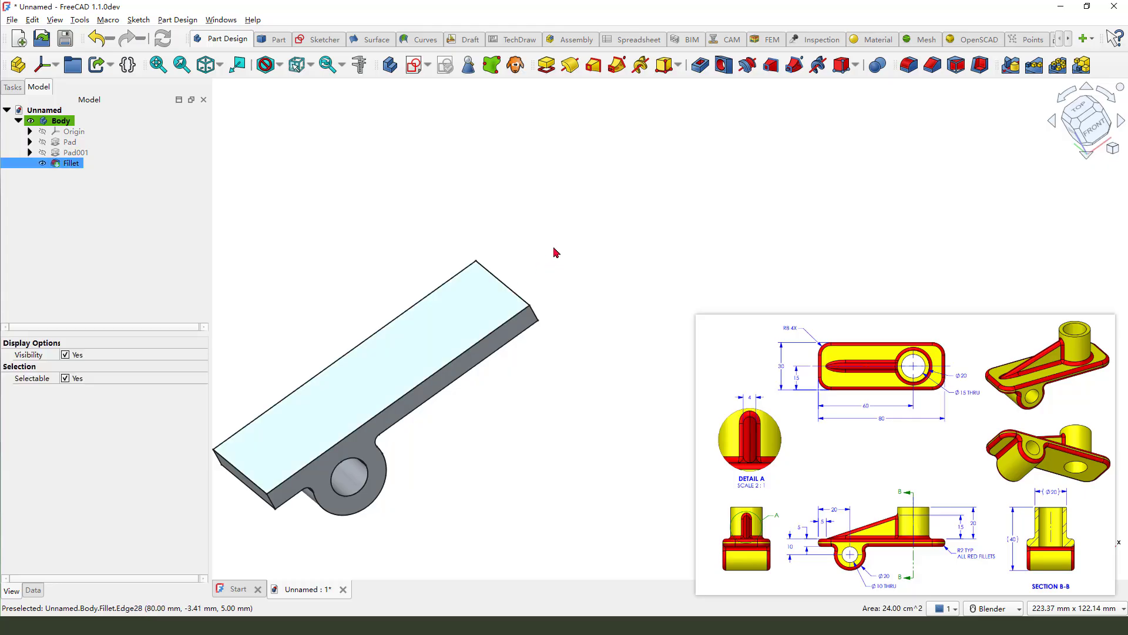
click(415, 64)
click(429, 65)
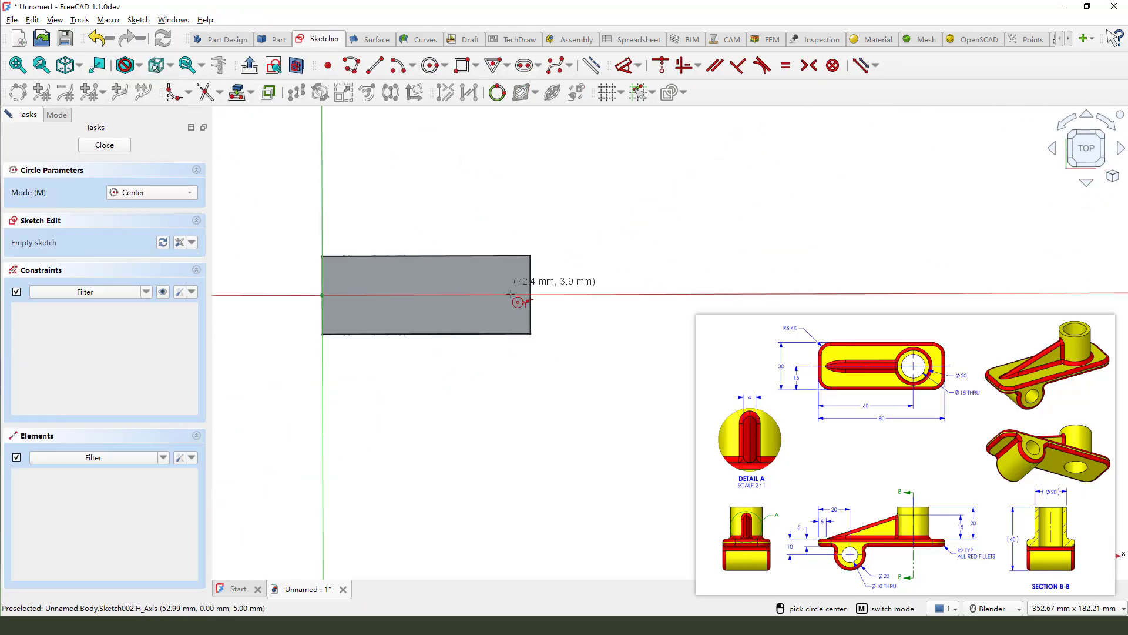
click(497, 295)
click(557, 235)
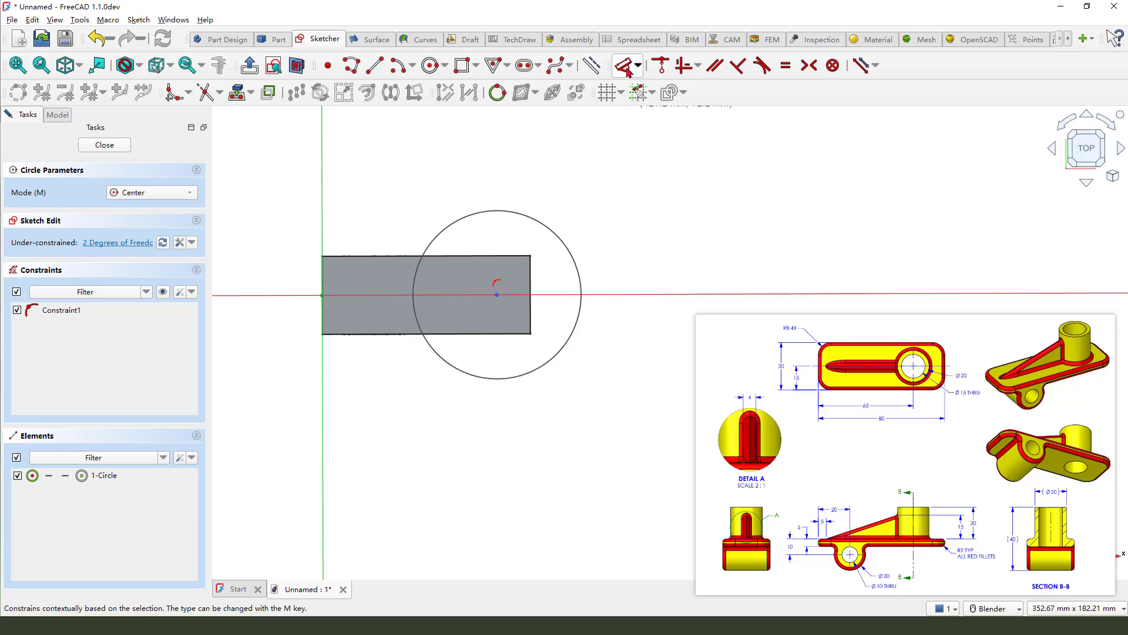
Set the boss circle's diameter to 20 mm
click(624, 65)
click(567, 251)
click(624, 209)
text(20)
key(Return)
Set the horizontal distance from the vertical axis to the boss circle's centre to 60 mm and finish the sketch
scroll(362, 274, down, 3)
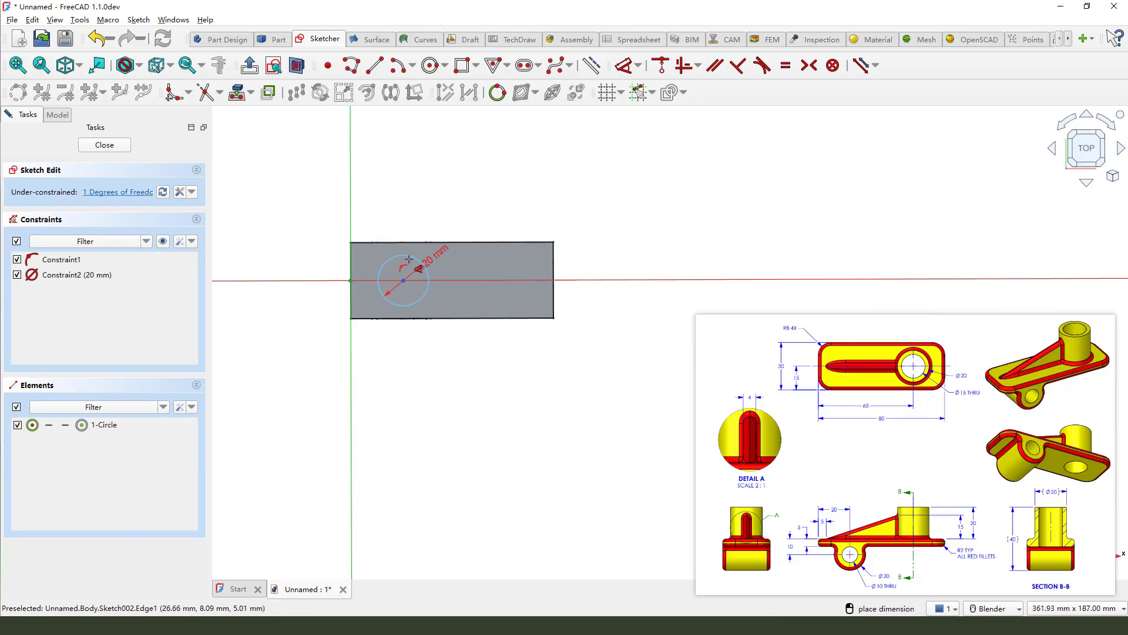
click(403, 289)
click(367, 412)
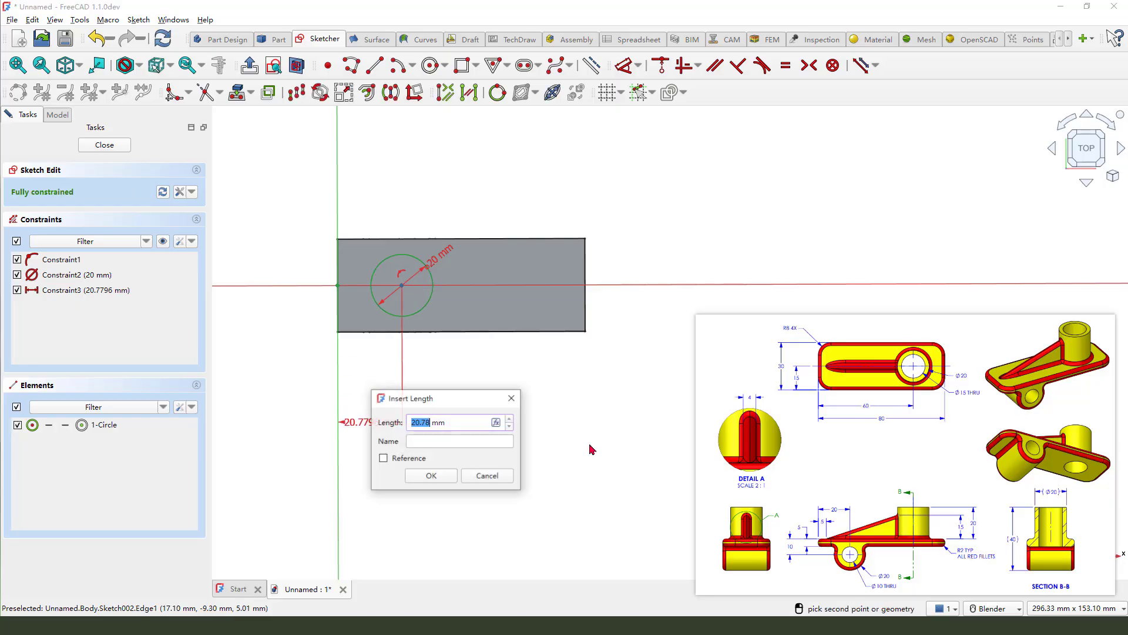
text(60)
key(Return)
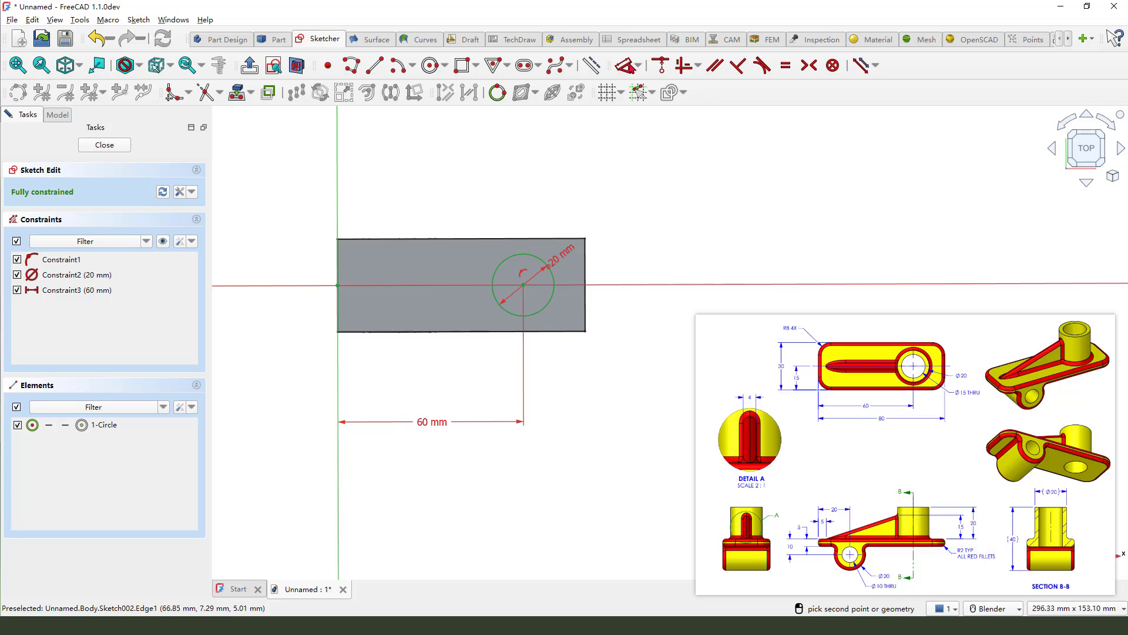
click(104, 145)
Pad the boss circle 20 mm upward from the plate, one sided, to form the vertical cylinder
click(546, 65)
drag(977, 518, 970, 534)
click(133, 206)
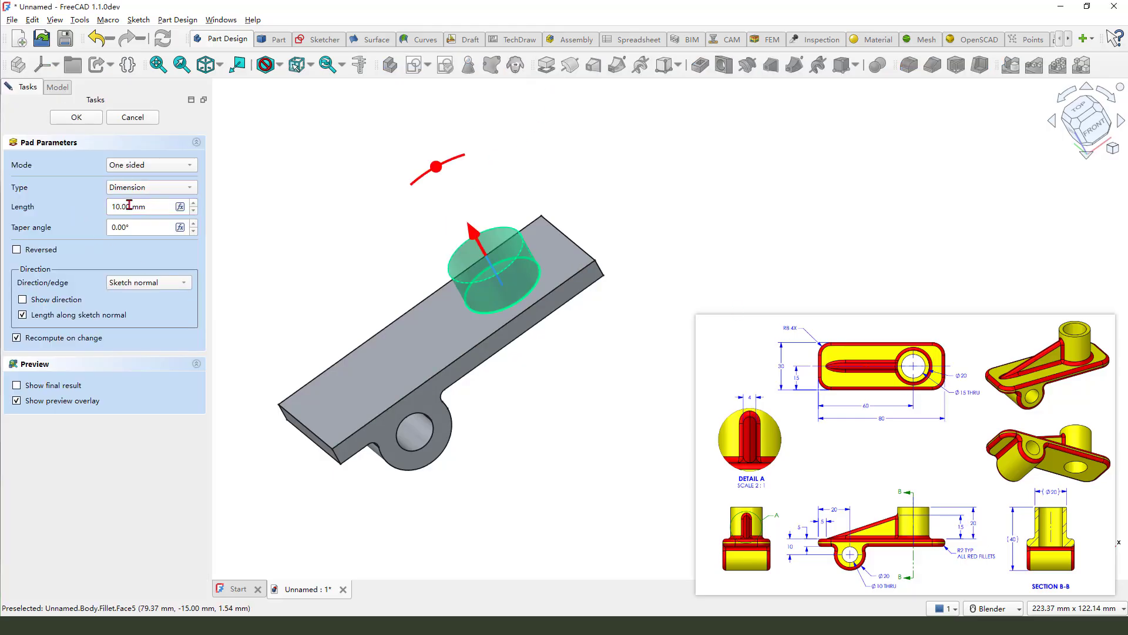
drag(130, 205, 90, 209)
click(77, 121)
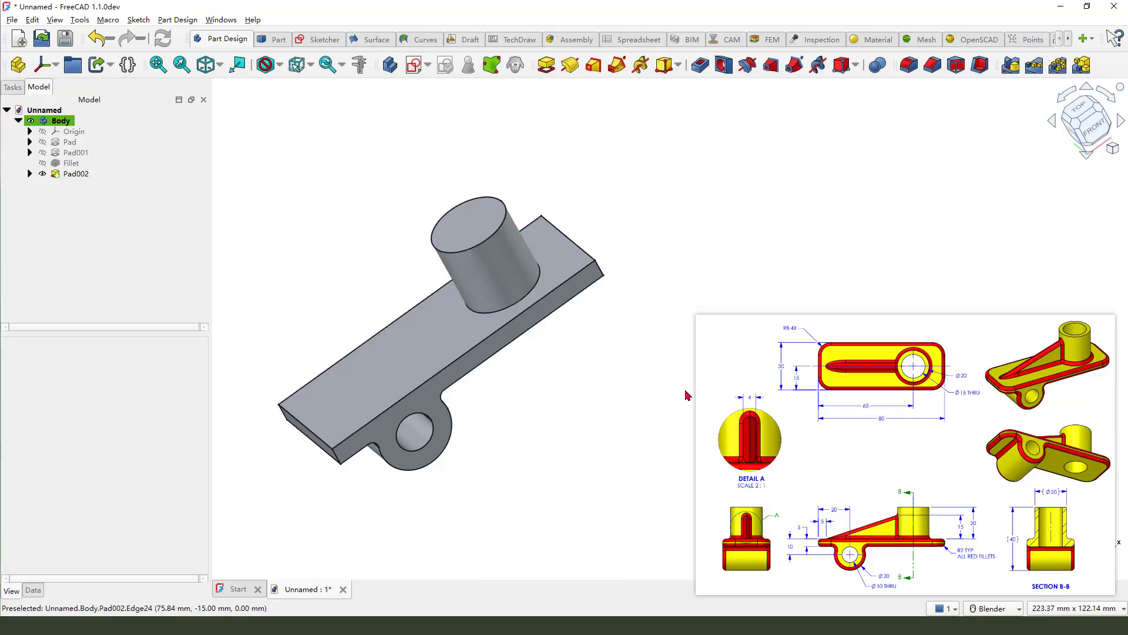
Create a new sketch on the XZ plane for the sloping rib between the plate and the boss
click(858, 569)
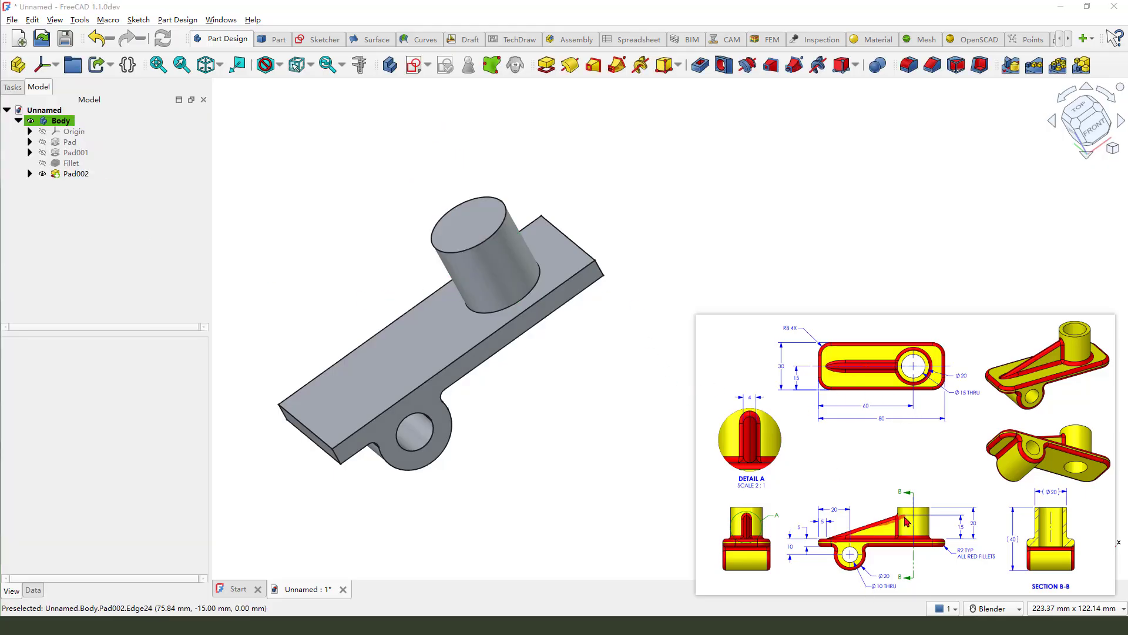
click(435, 92)
click(414, 64)
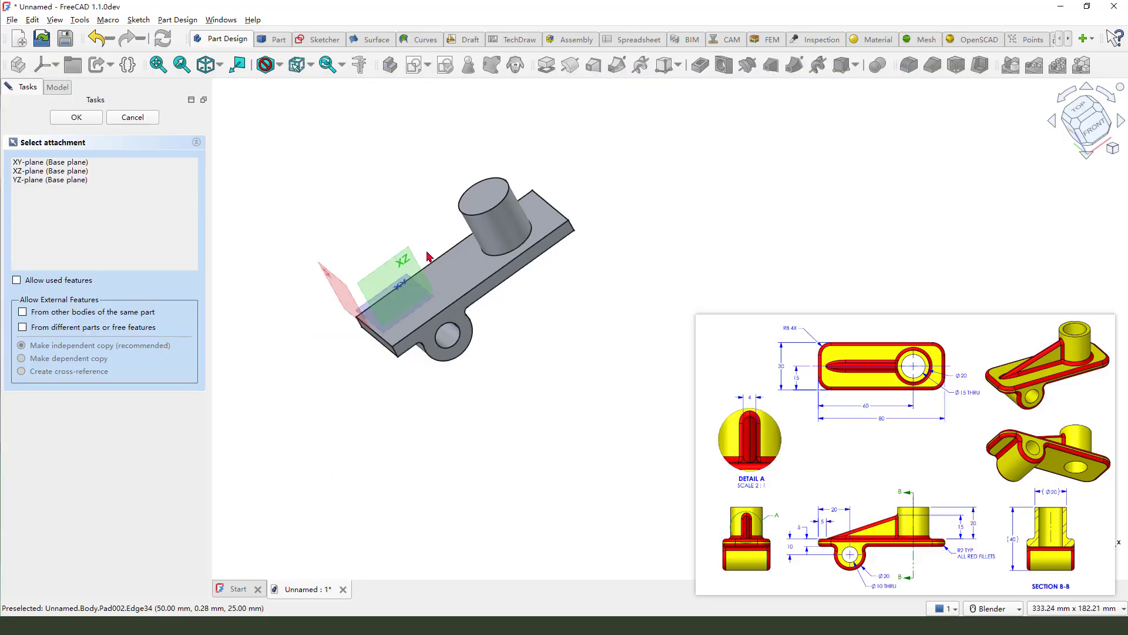
middle_drag(411, 271, 405, 243)
click(403, 241)
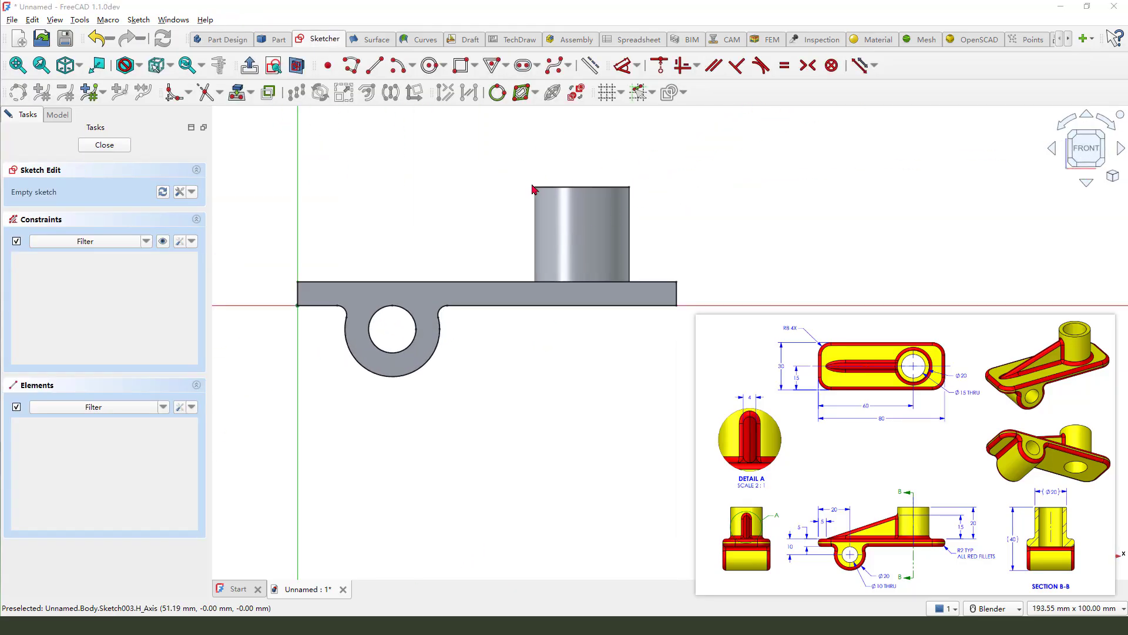
Project the boss's upper edge and the plate's upper edge into the sketch as external geometry
drag(311, 281, 547, 283)
click(237, 92)
click(566, 188)
click(471, 283)
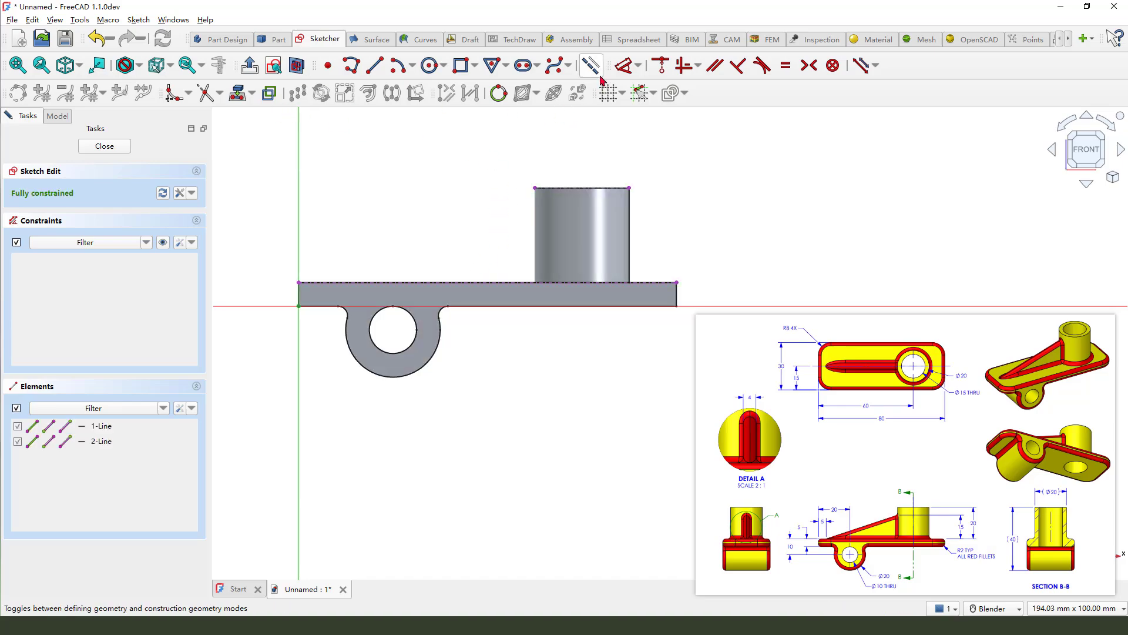
right_click(516, 167)
Draw a closed triangular polyline for the rib, sloping from inside the boss to the plate's upper edge, with a vertical end side
click(369, 75)
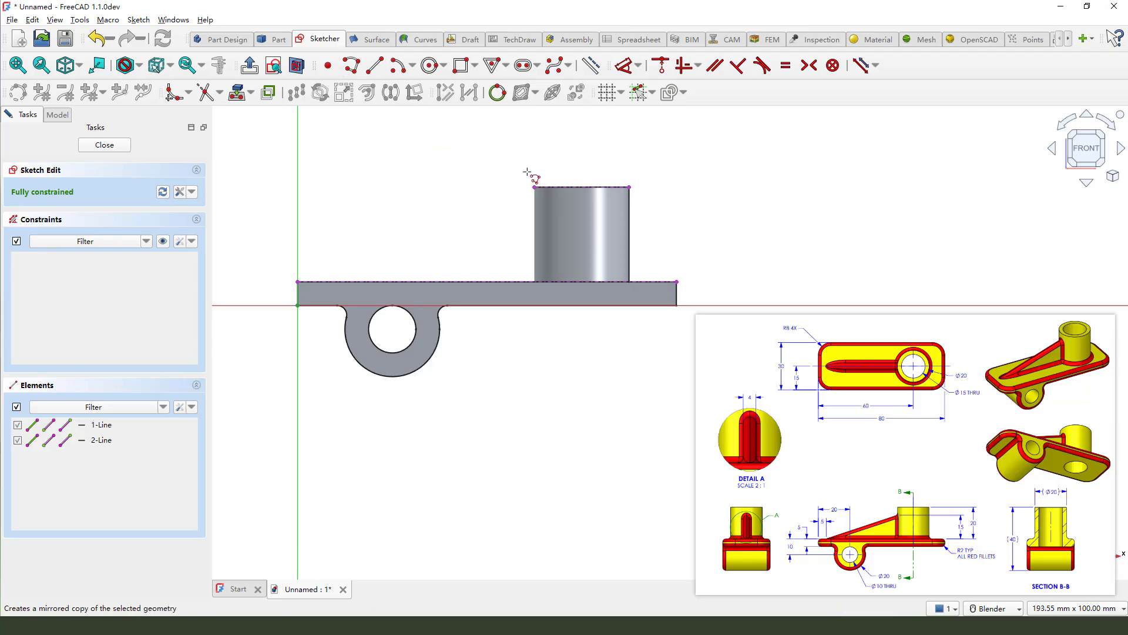
click(550, 204)
click(372, 283)
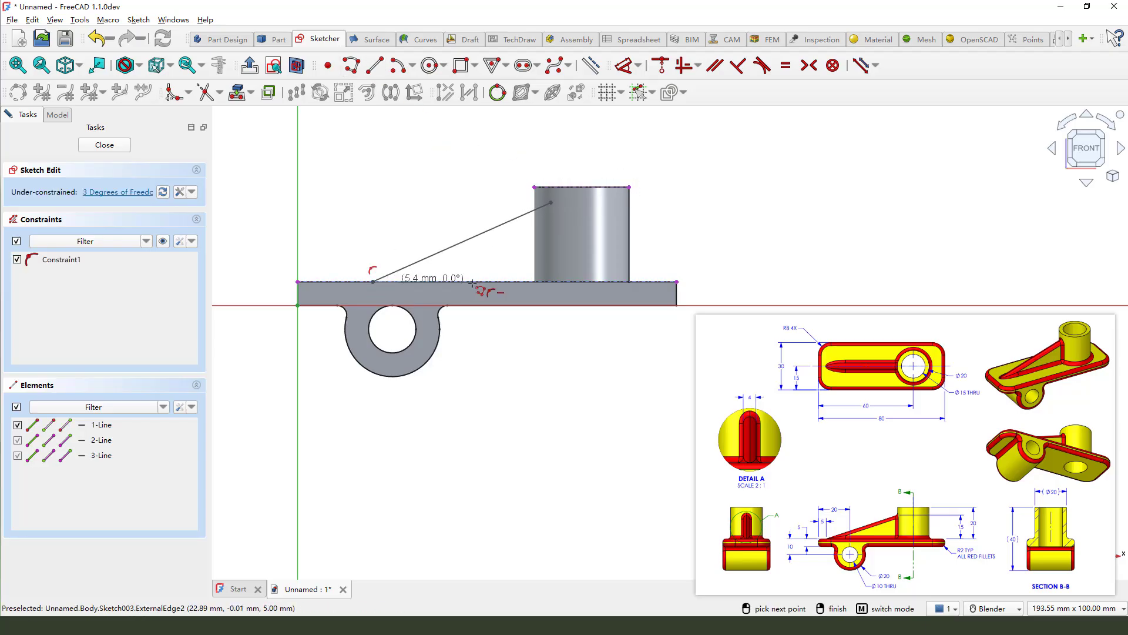
click(552, 282)
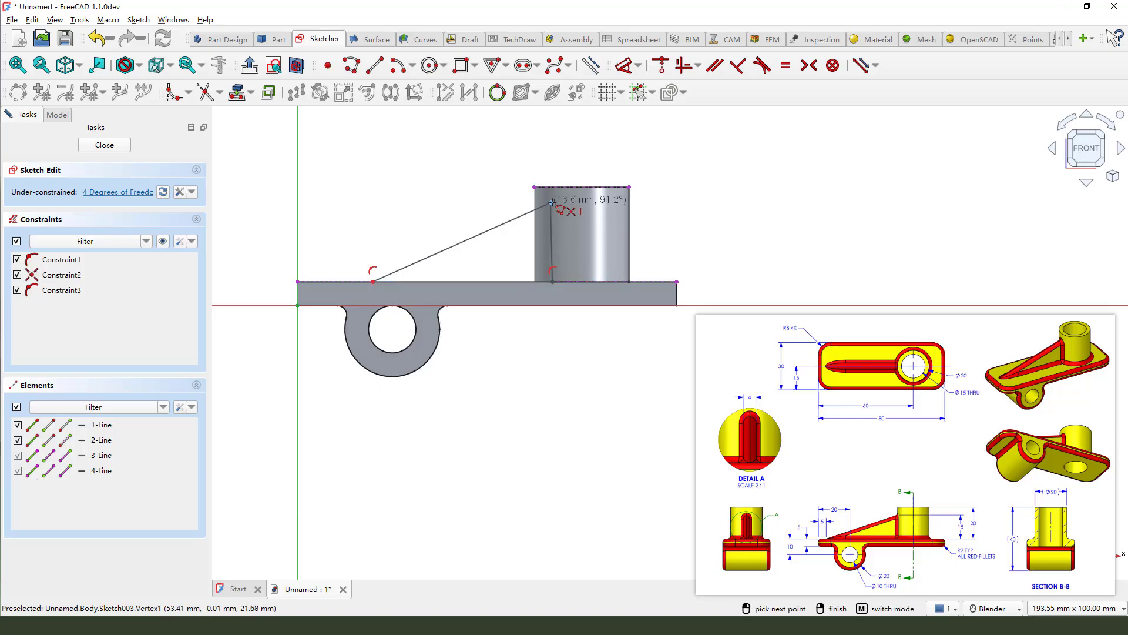
click(552, 204)
right_click(670, 202)
right_click(671, 201)
click(682, 162)
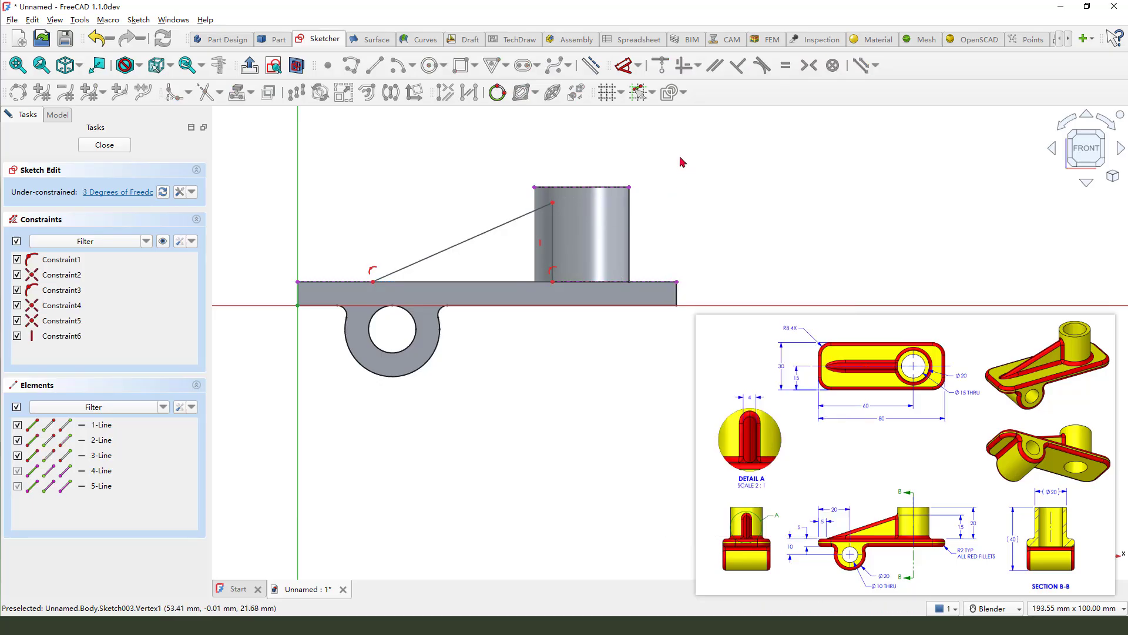
Draw a vertical line down the boss's rib-side edge from its upper corner, past the sloping rib line
scroll(895, 400, up, 2)
scroll(855, 397, down, 1)
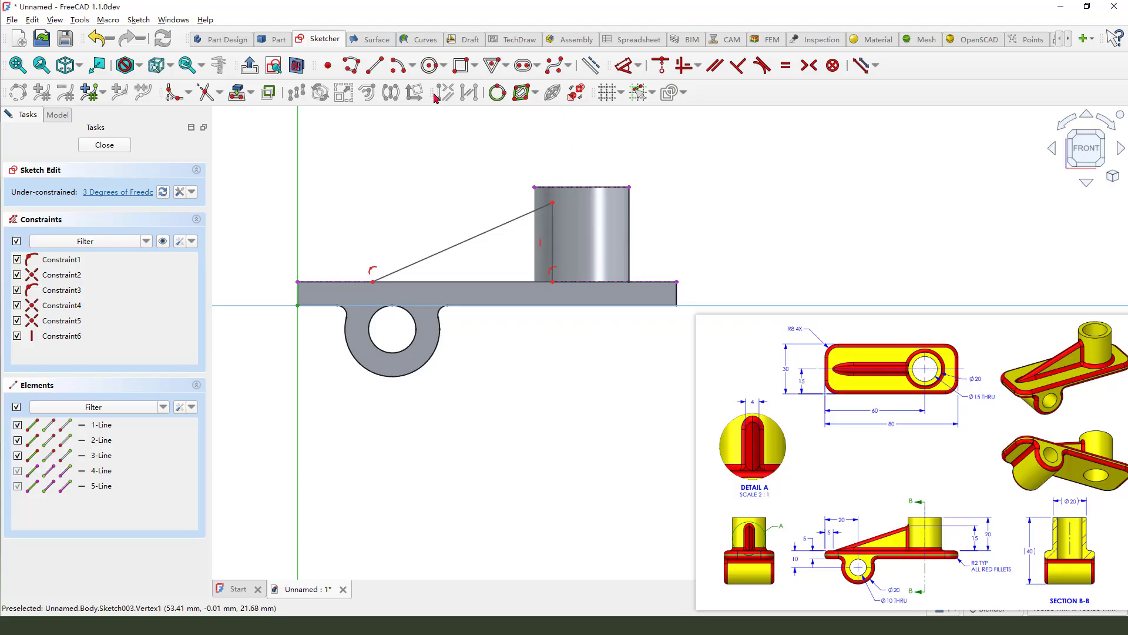
click(374, 65)
scroll(535, 205, up, 3)
click(535, 171)
click(535, 255)
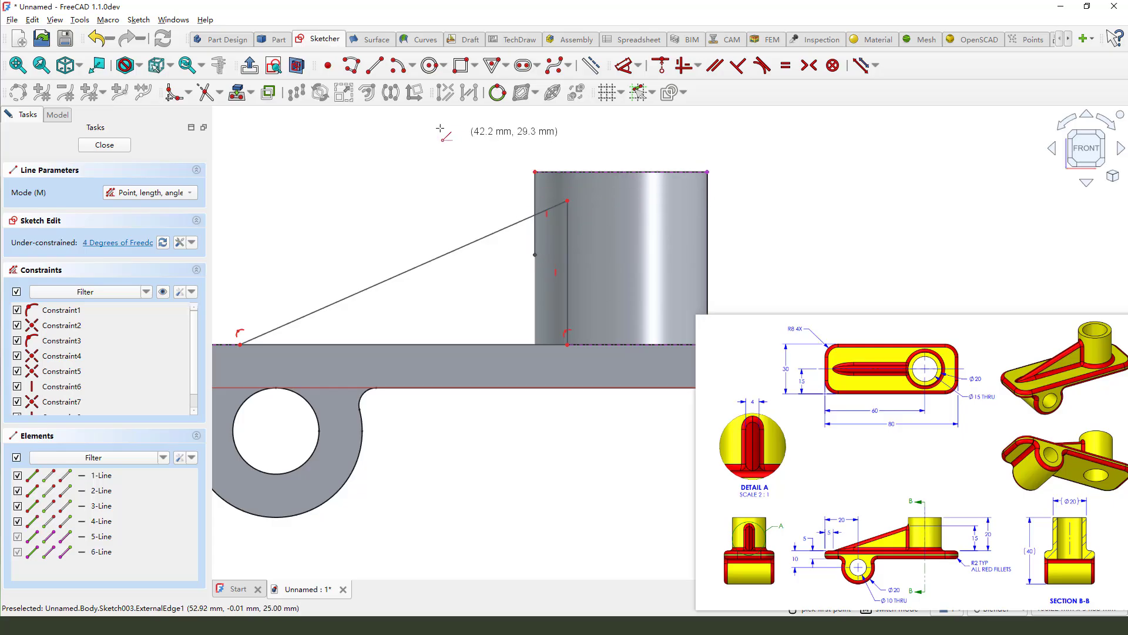
Trim the boss-edge line at the sloping rib line and convert the remaining segment to construction geometry
click(206, 92)
scroll(521, 240, up, 2)
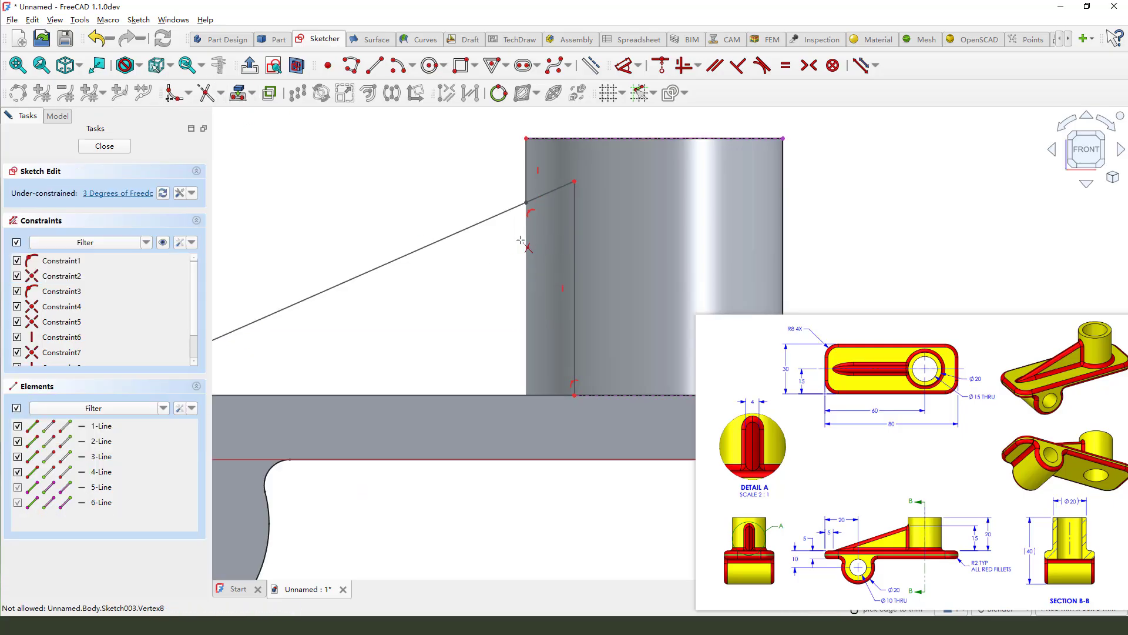
scroll(523, 235, down, 3)
scroll(546, 205, up, 4)
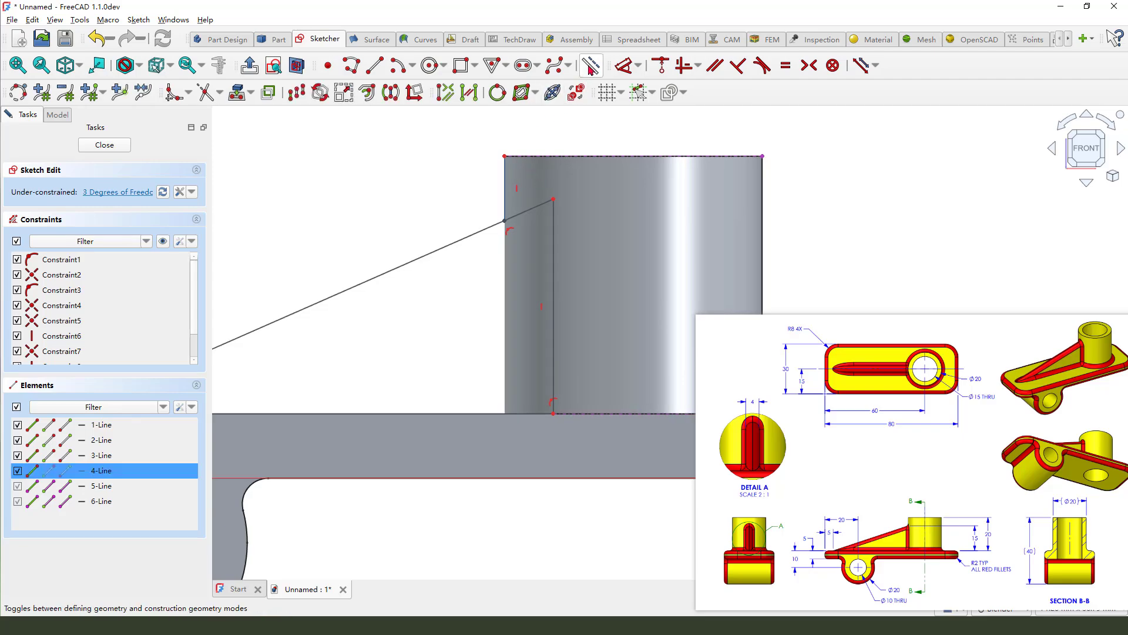
click(590, 65)
Set the vertical distance between the plate's top and the rib line's crossing with the boss edge to 15 mm
click(624, 65)
click(504, 221)
click(563, 412)
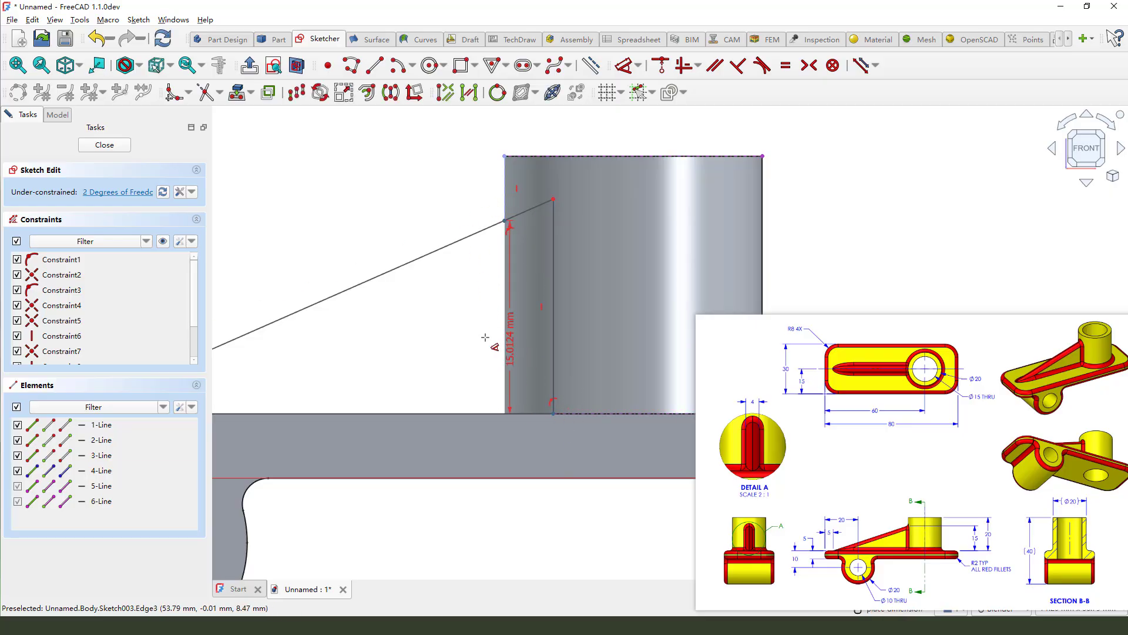
click(605, 303)
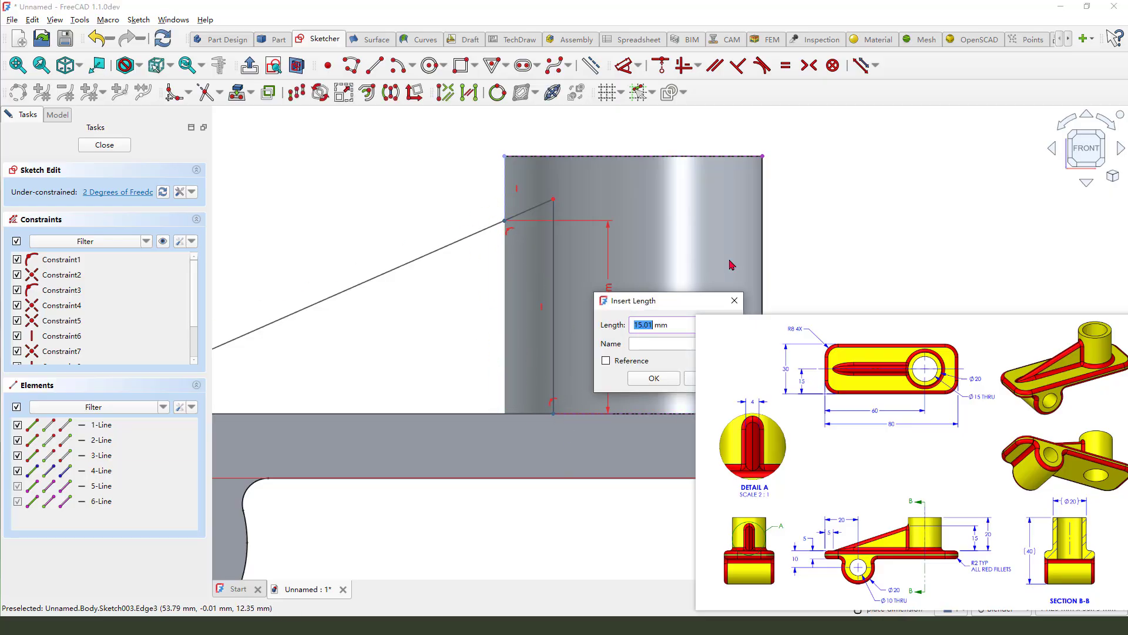
key(Return)
Set the horizontal distance from the plate's end to the rib's lower tip to 5 mm
scroll(534, 202, down, 4)
click(319, 291)
click(228, 291)
click(279, 218)
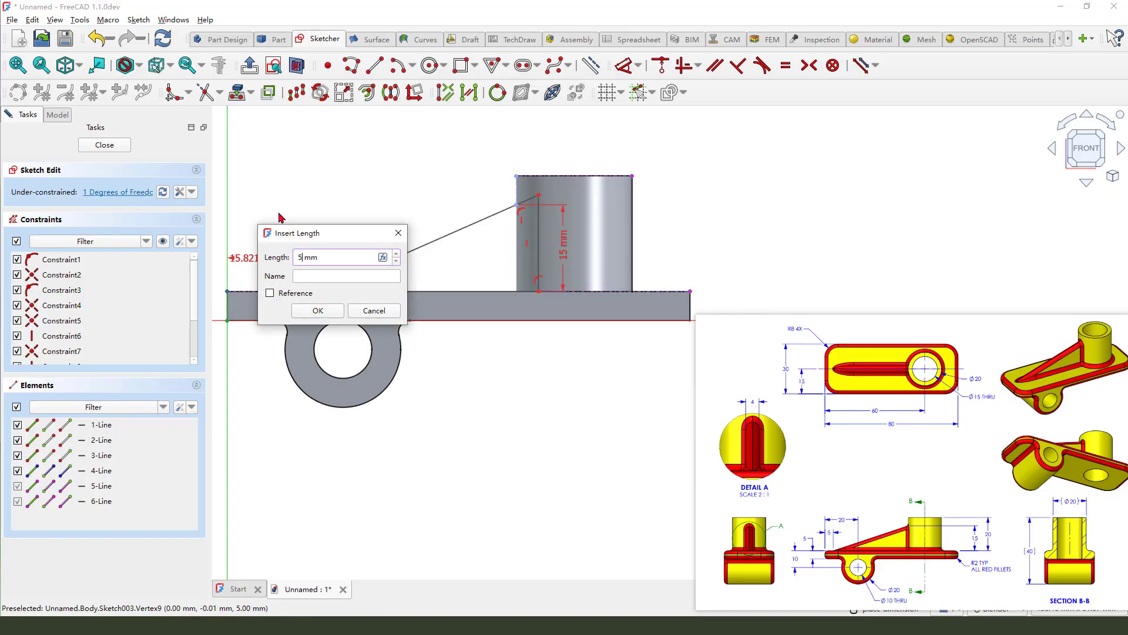
key(Return)
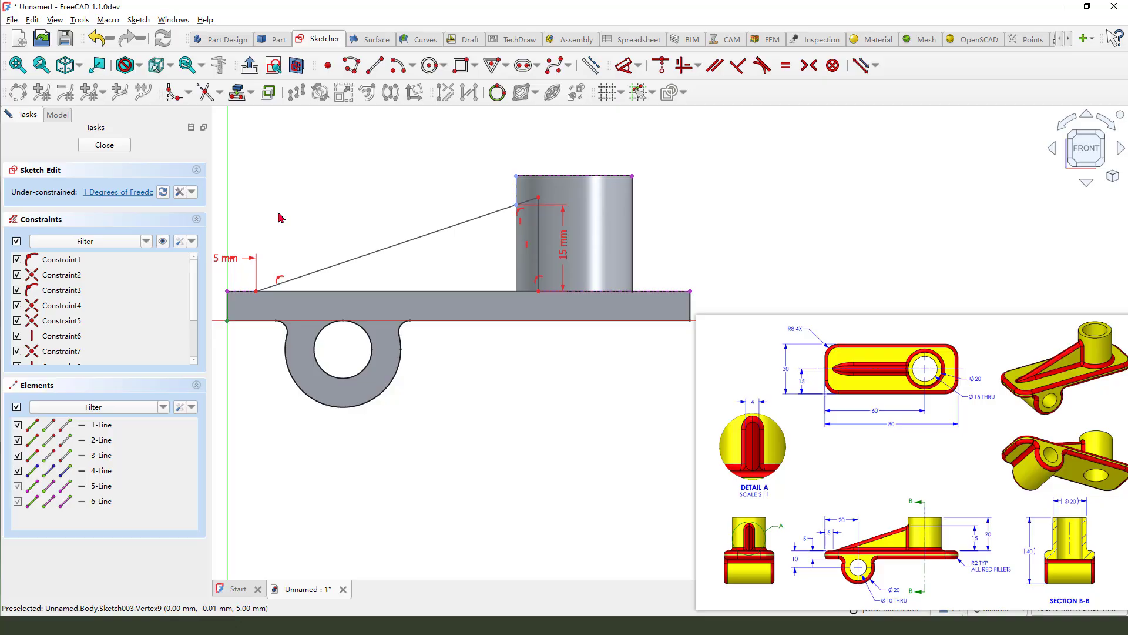
Dimension the rib profile's vertical side inside the boss and finish the sketch
click(536, 235)
click(711, 238)
key(Return)
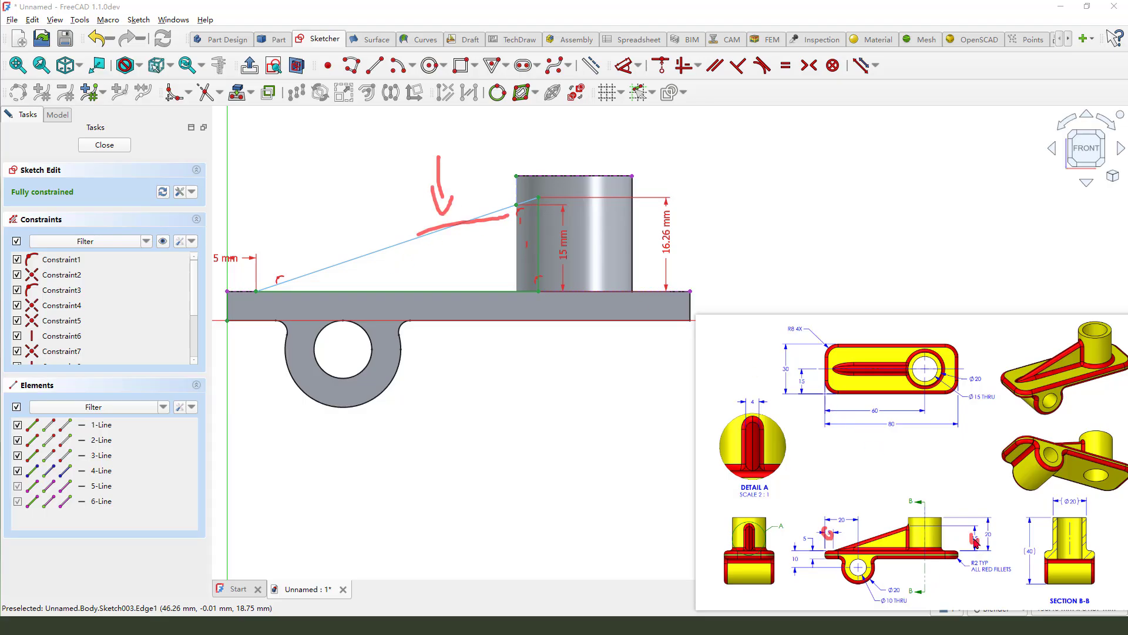
click(104, 144)
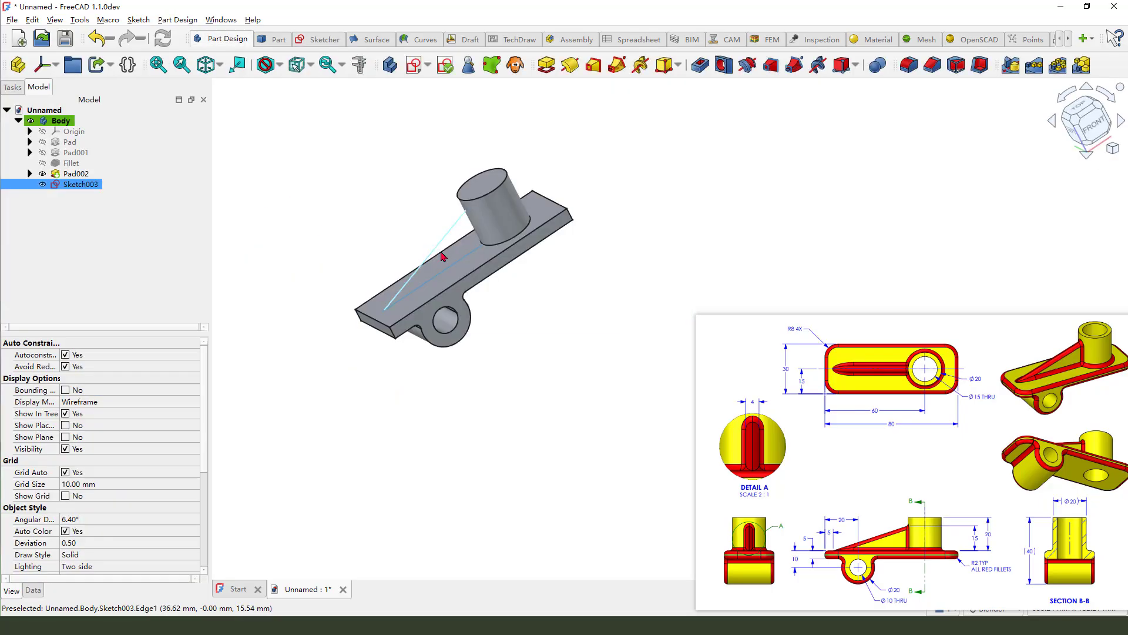
Pad the rib sketch symmetrically to a total length of 4 mm
scroll(443, 254, down, 3)
scroll(513, 174, up, 2)
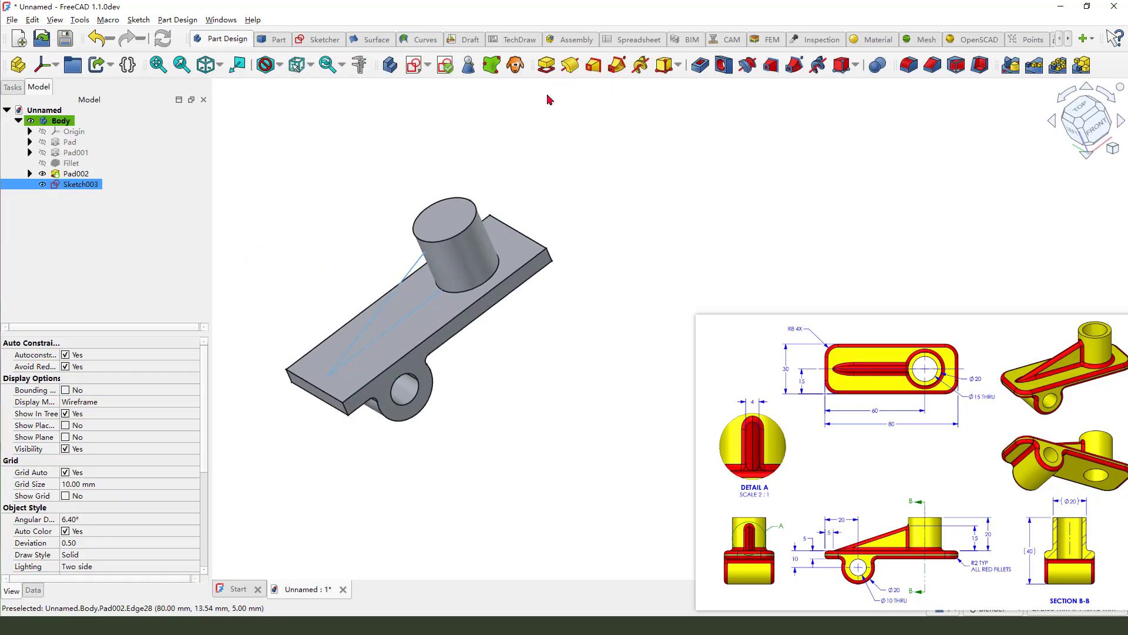
click(547, 65)
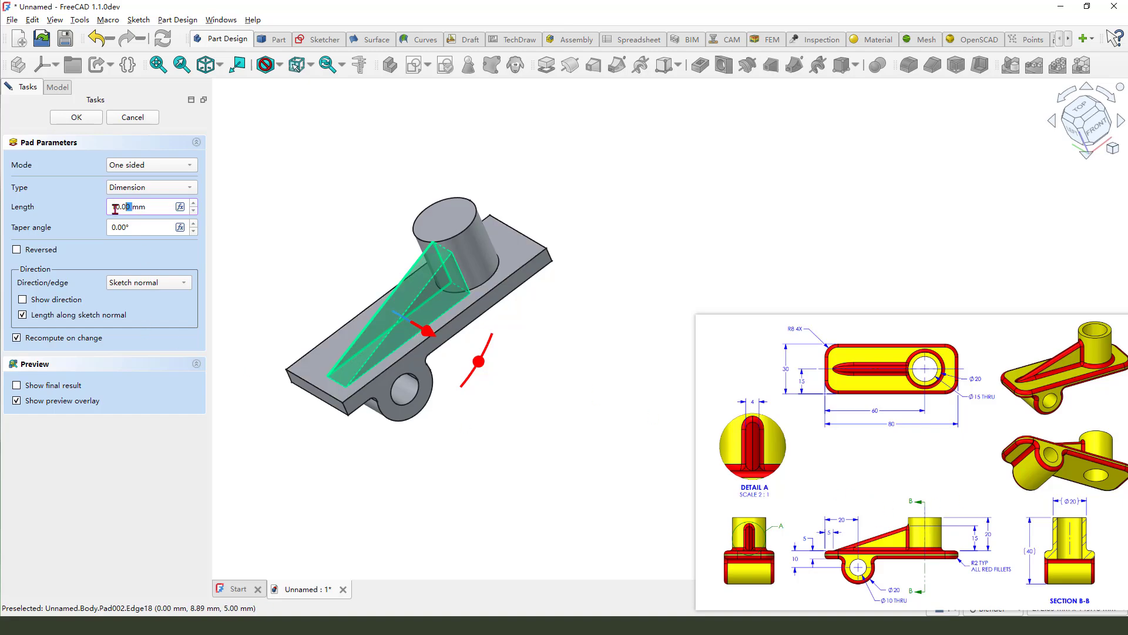
click(142, 165)
click(152, 201)
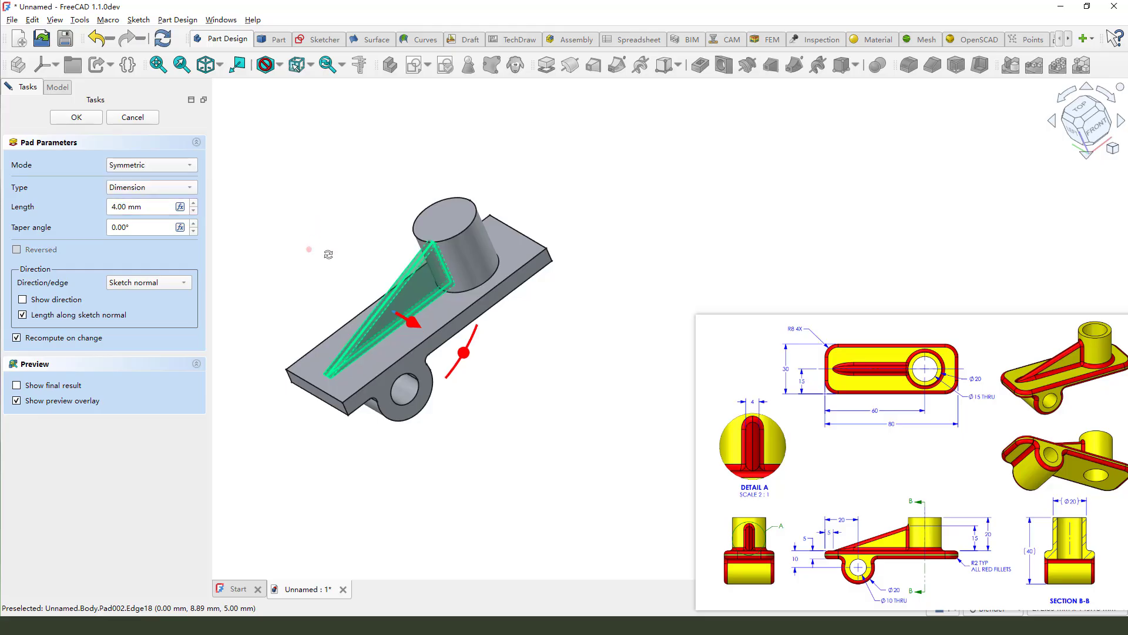
click(76, 117)
middle_drag(463, 318, 539, 191)
drag(519, 130, 472, 156)
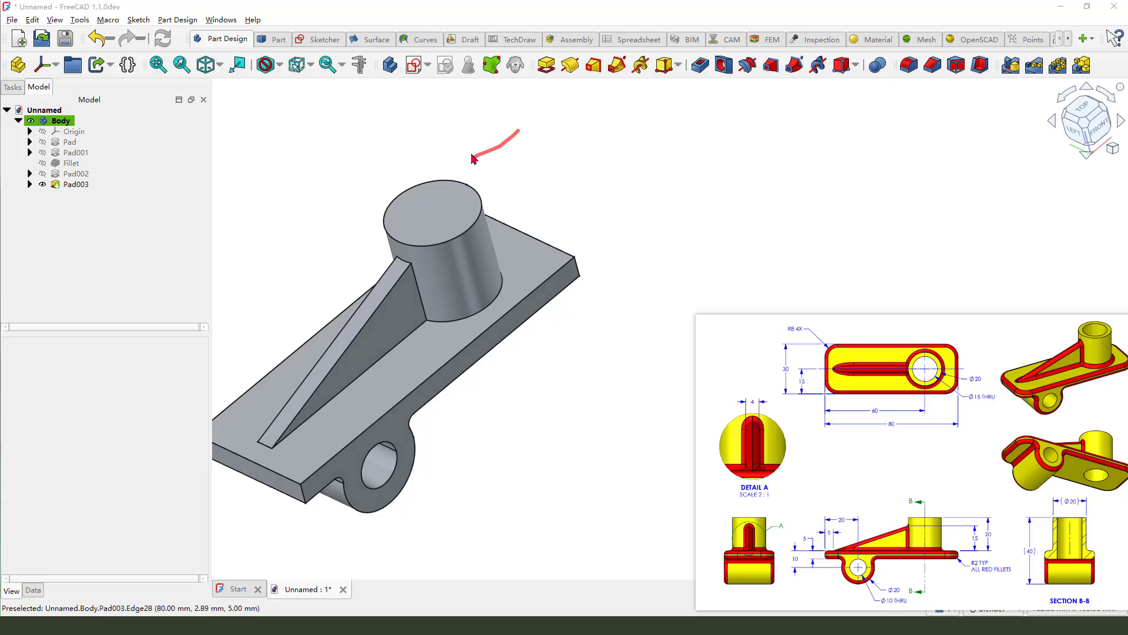
drag(423, 202, 438, 238)
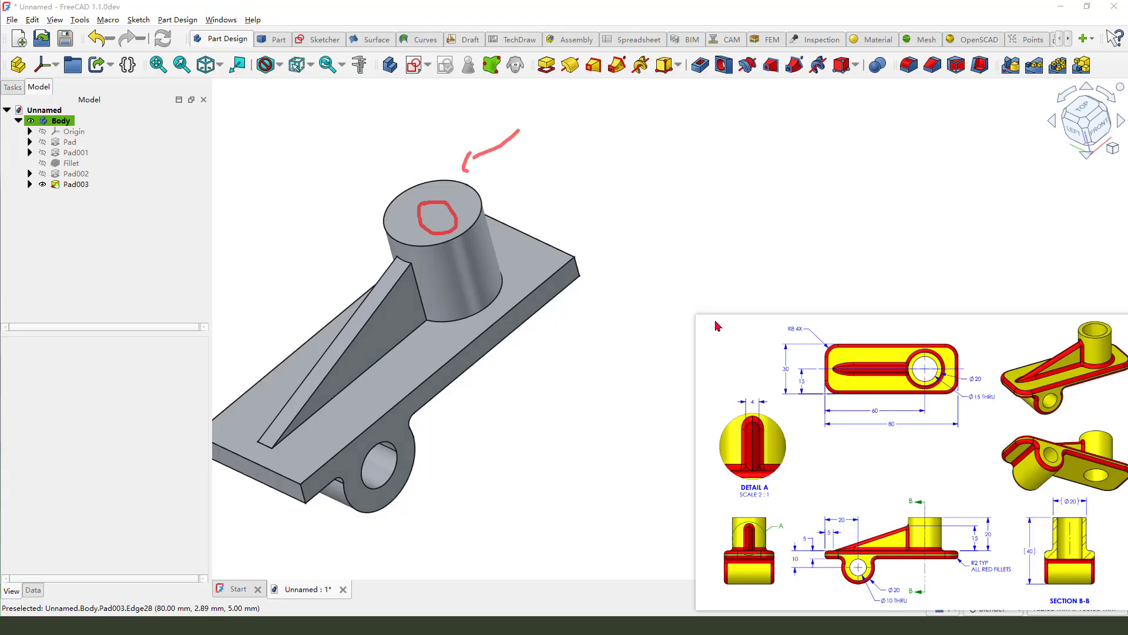
click(441, 212)
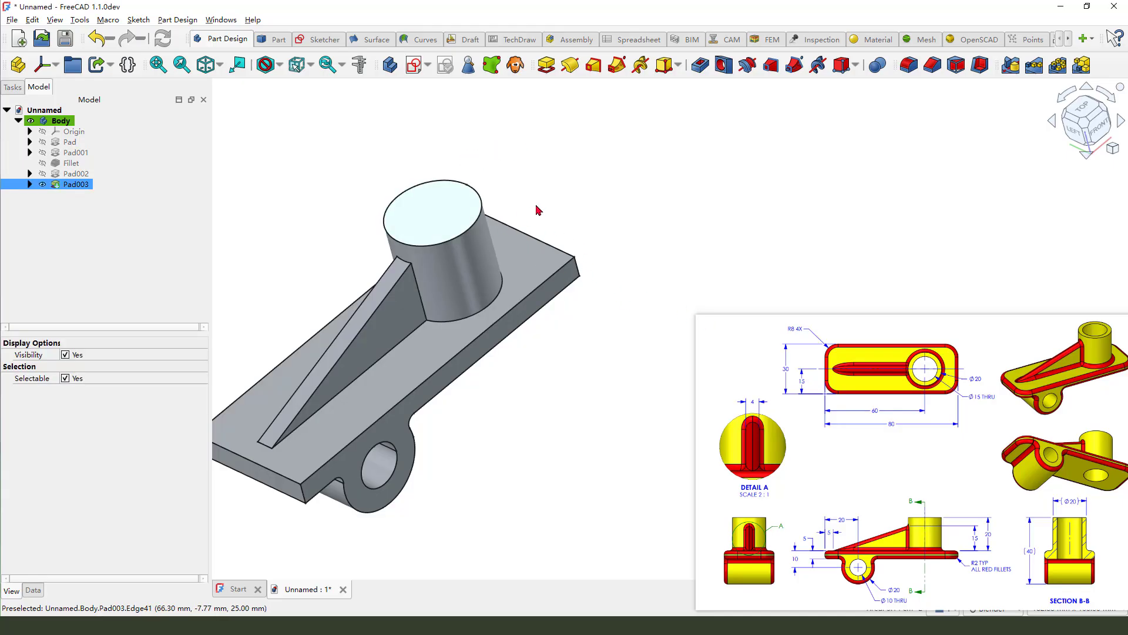
click(608, 194)
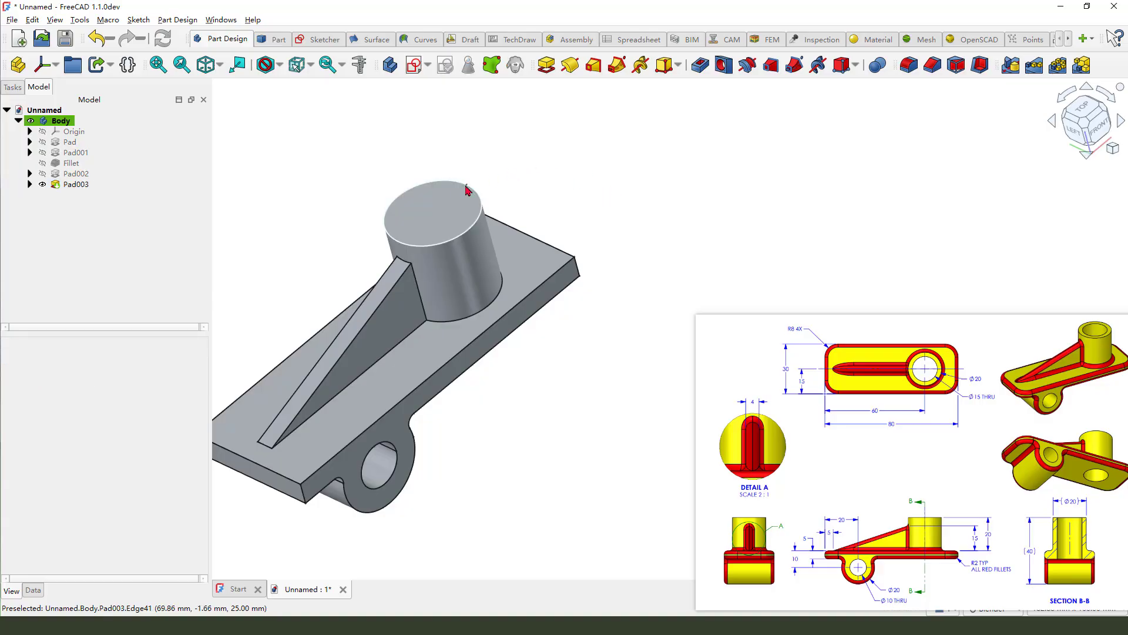
Start a Hole from the boss's top circular edge, without a drill angle and with a diameter of 15 mm
scroll(493, 207, up, 1)
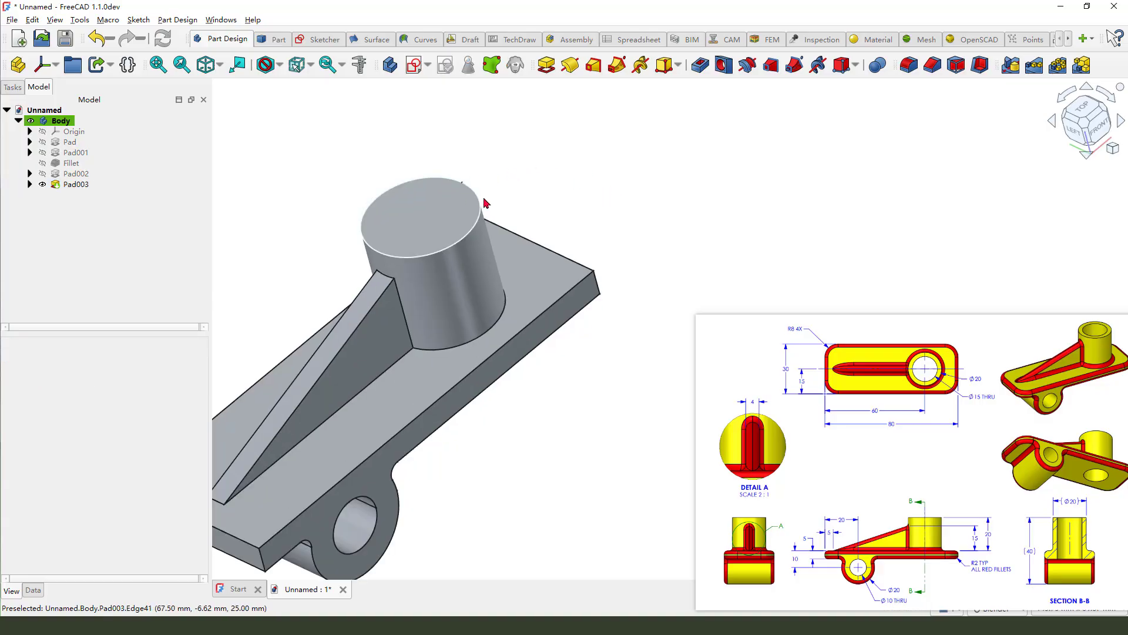
click(484, 199)
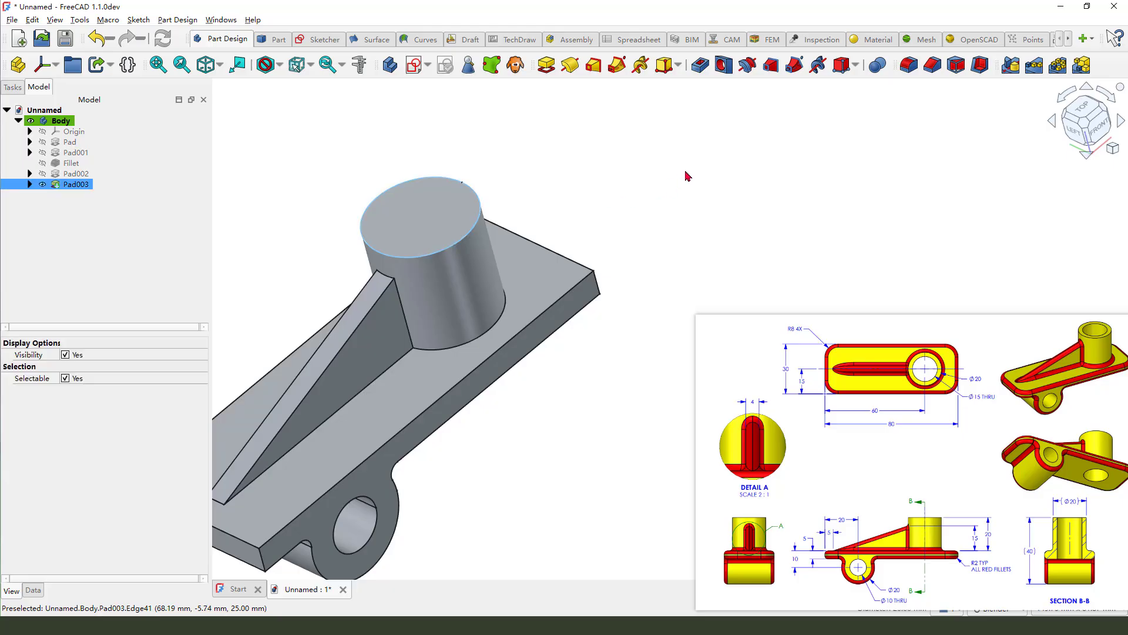
click(724, 65)
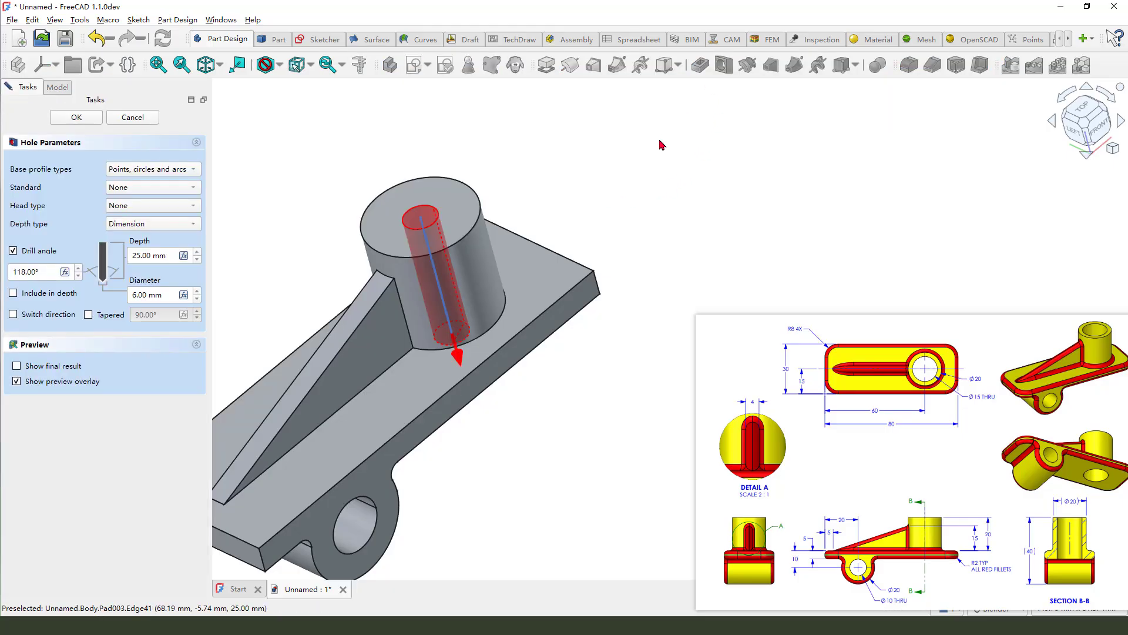
click(13, 251)
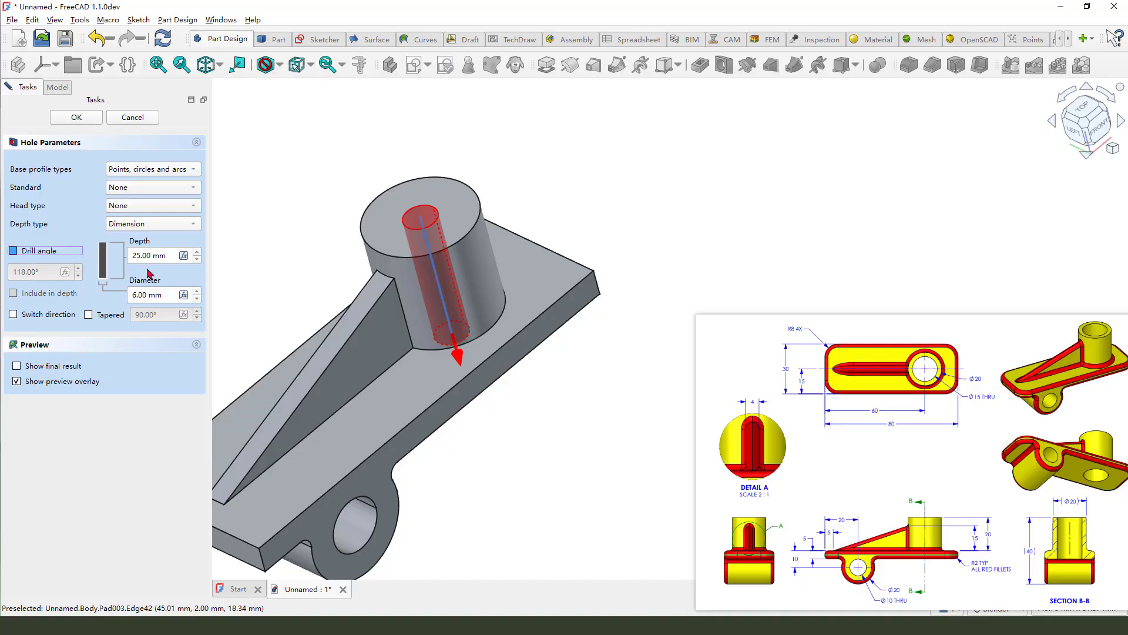
double_click(148, 295)
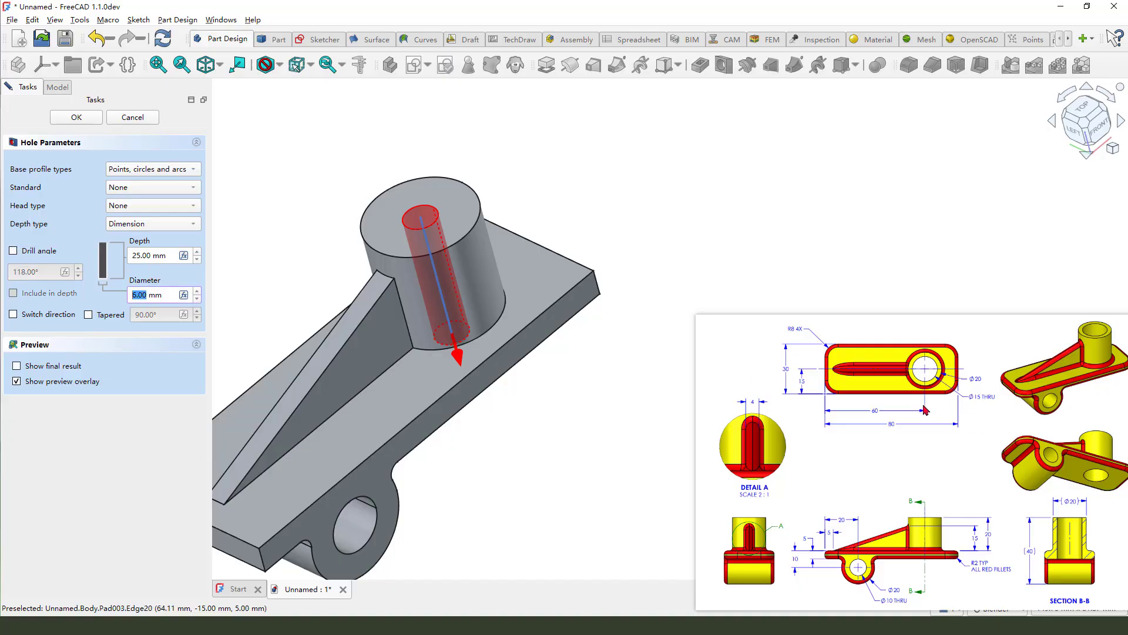
text(15)
click(255, 237)
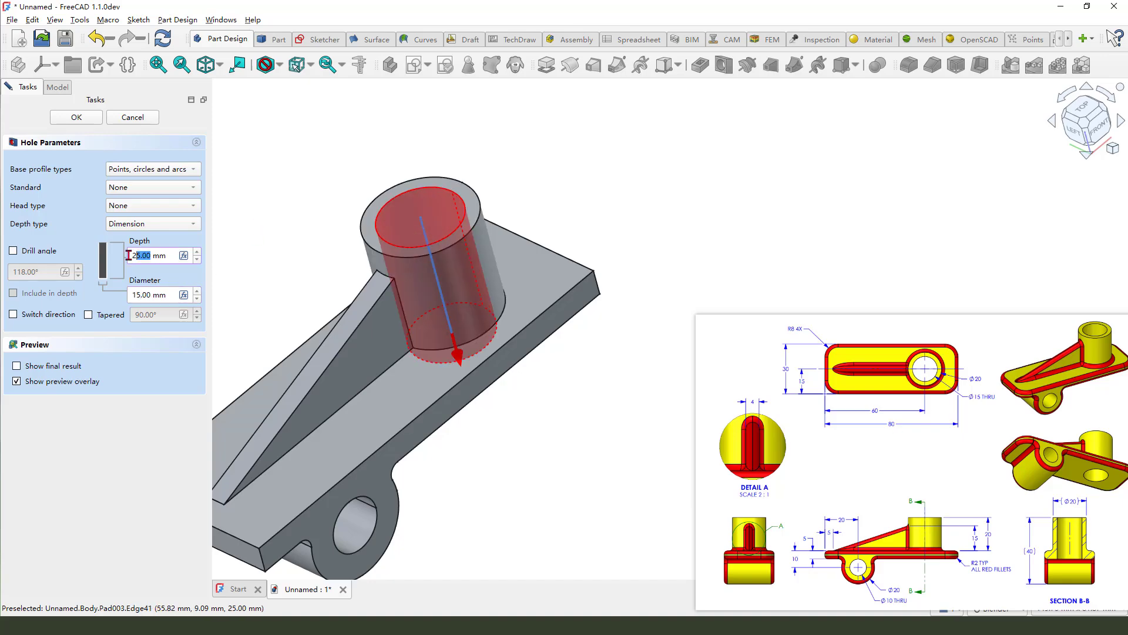
Extend the hole's depth to 55 mm so it passes through the boss and plate, and apply it
key(1)
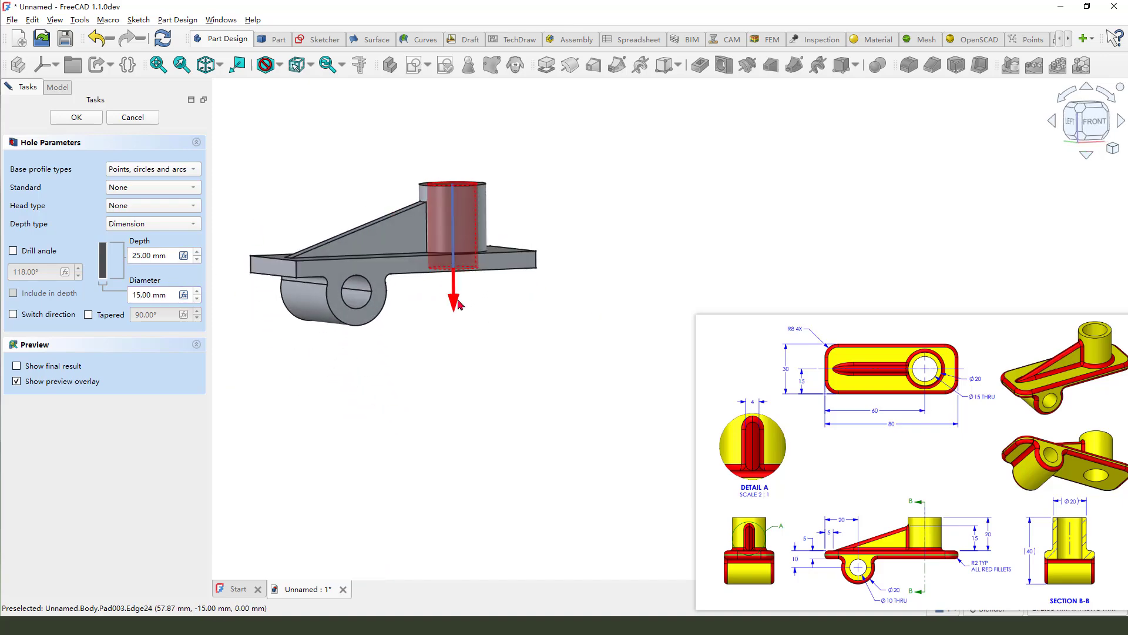
drag(455, 302, 456, 403)
middle_drag(525, 334, 517, 373)
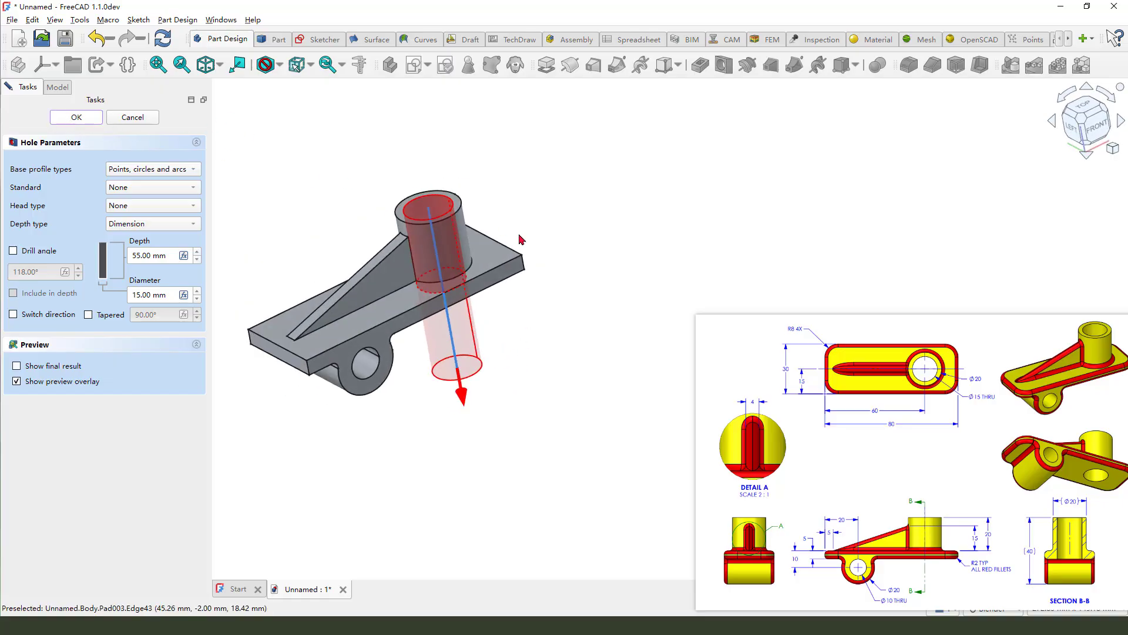
click(77, 117)
Fillet the base plate's four vertical corner edges with a 4 mm radius
middle_drag(421, 220, 475, 284)
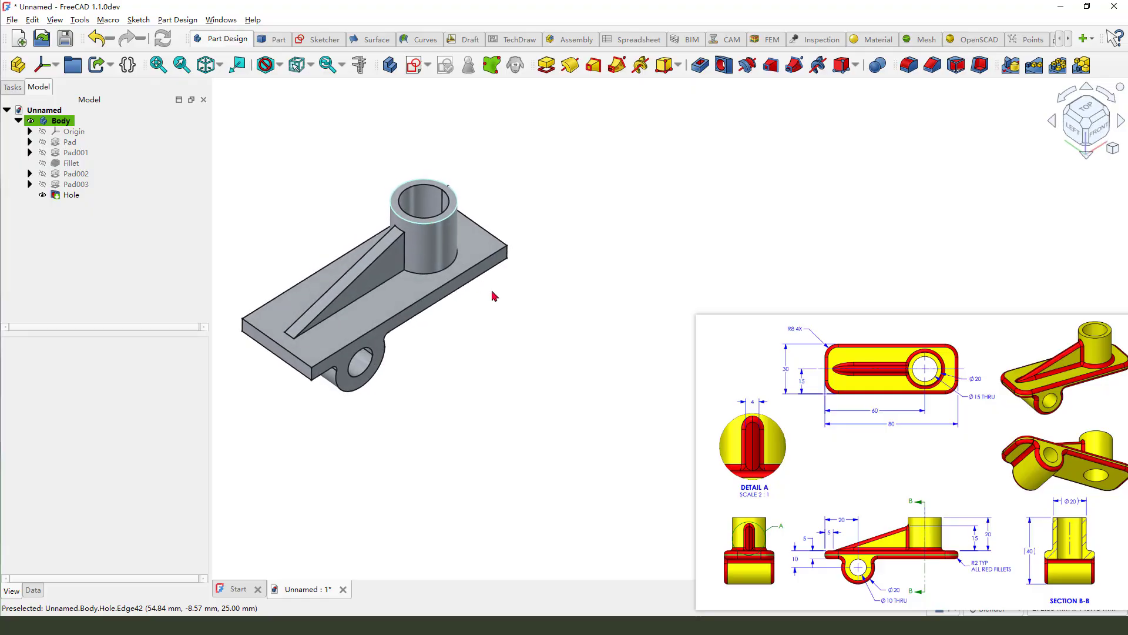
scroll(564, 363, down, 1)
scroll(440, 364, up, 1)
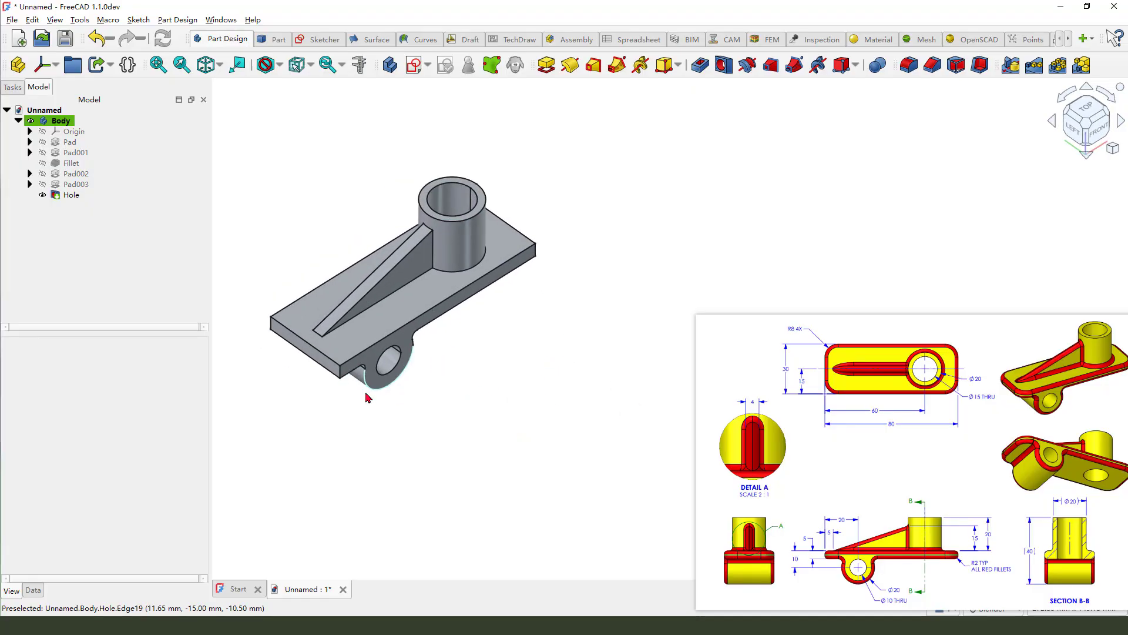
scroll(351, 377, up, 3)
click(350, 369)
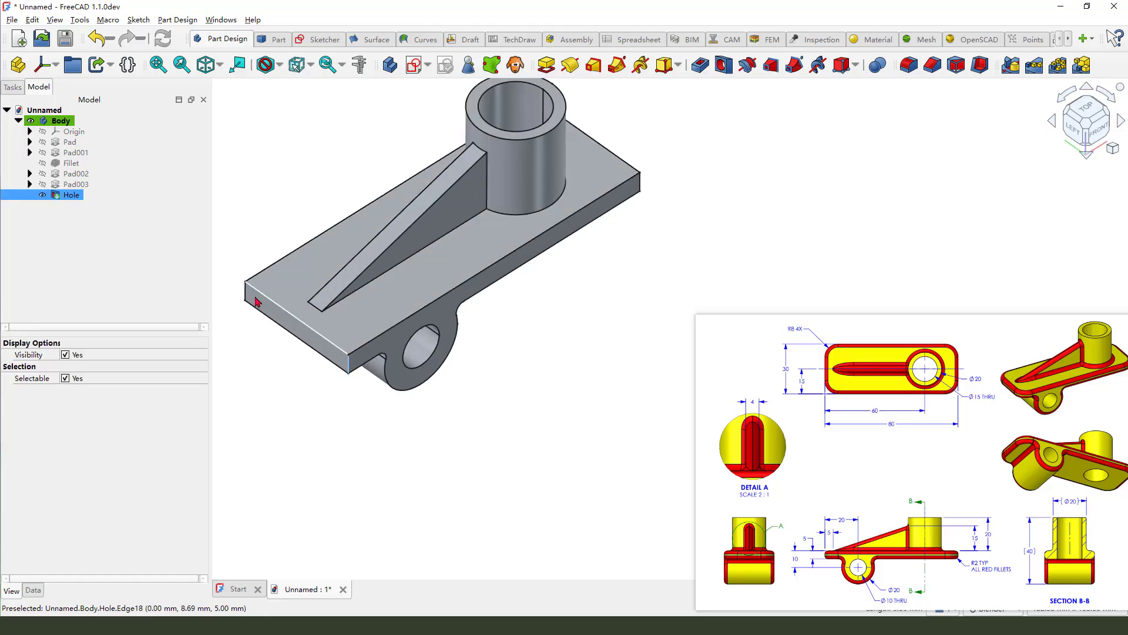
ctrl+click(245, 298)
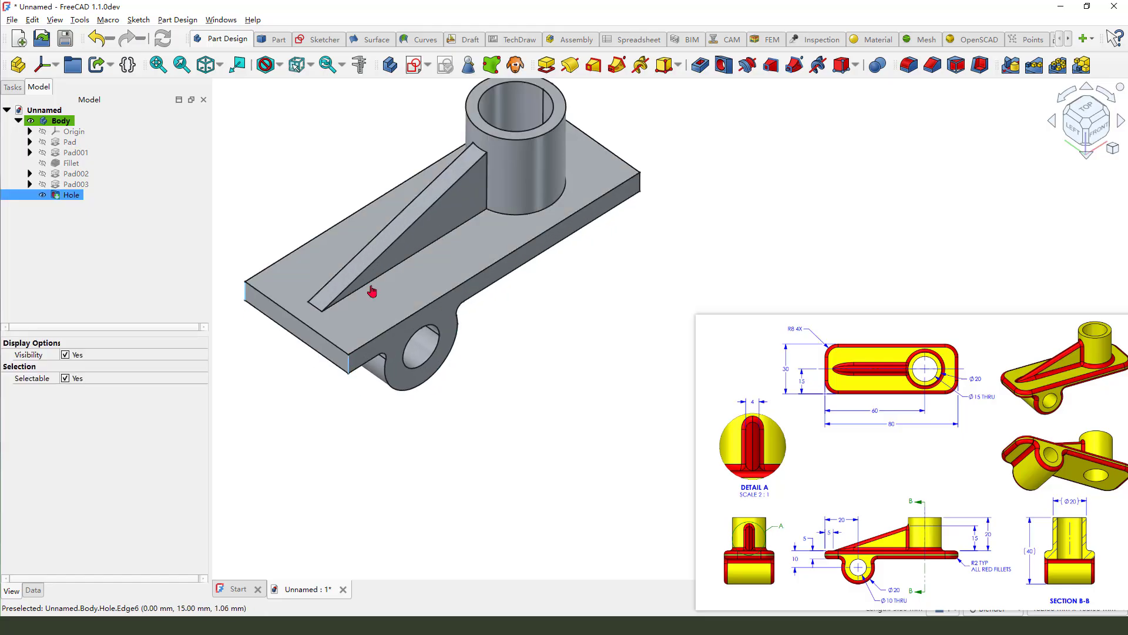
ctrl+click(642, 189)
scroll(532, 323, down, 3)
middle_drag(532, 276, 390, 371)
scroll(553, 181, up, 3)
scroll(557, 193, down, 3)
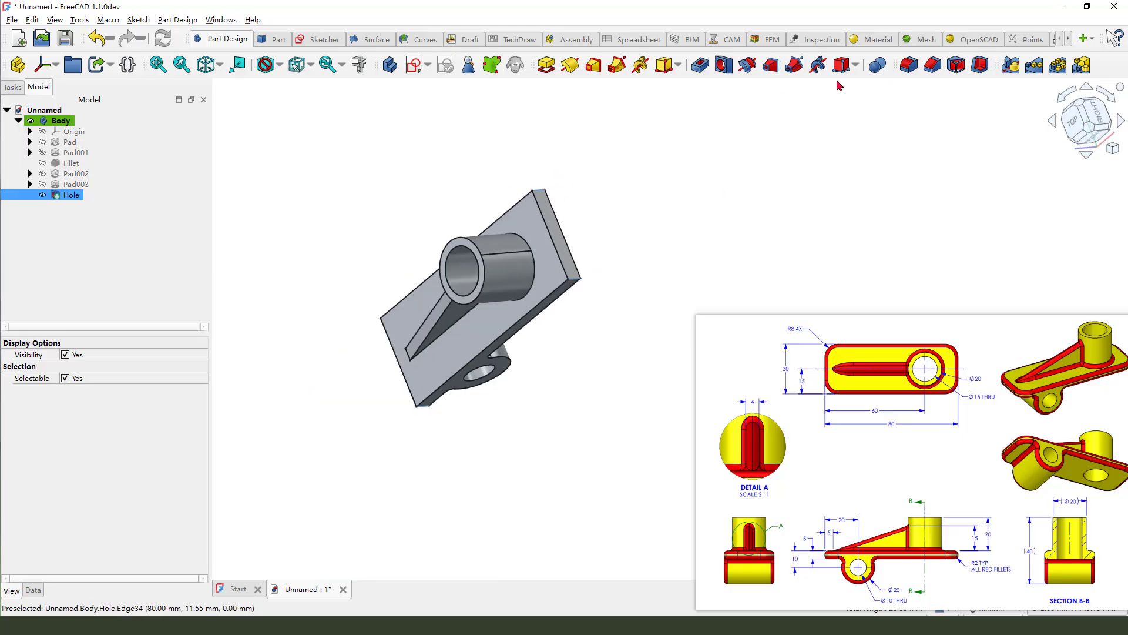
click(910, 66)
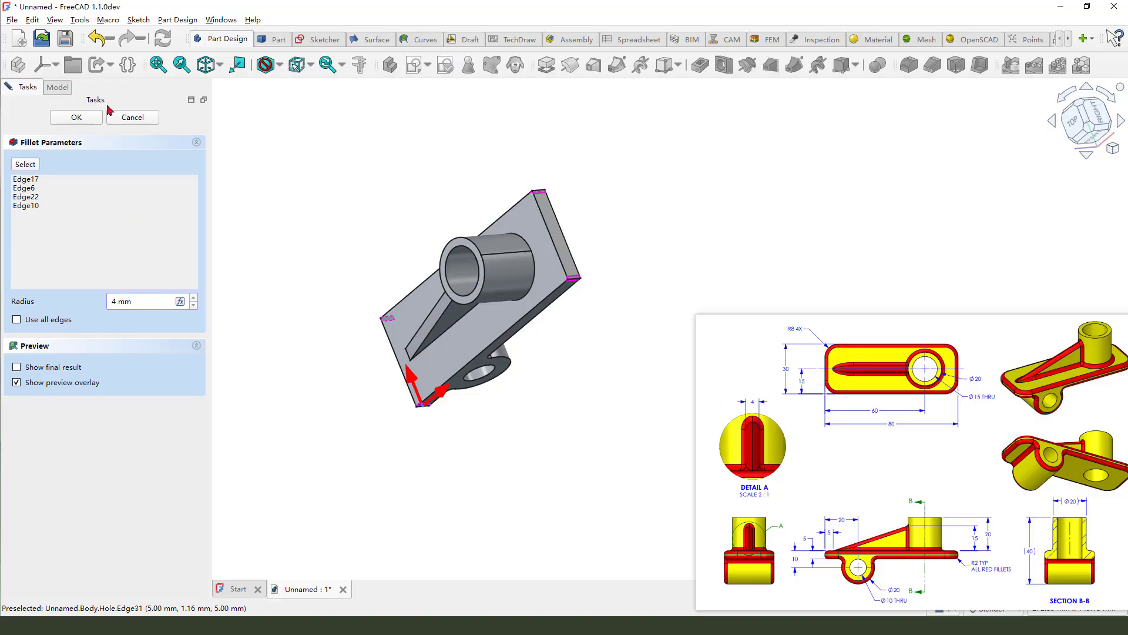
click(76, 117)
Fillet the rib's two long sloping top edges, trying 2 mm first and applying a radius of 1.9999 mm
middle_drag(447, 235, 554, 290)
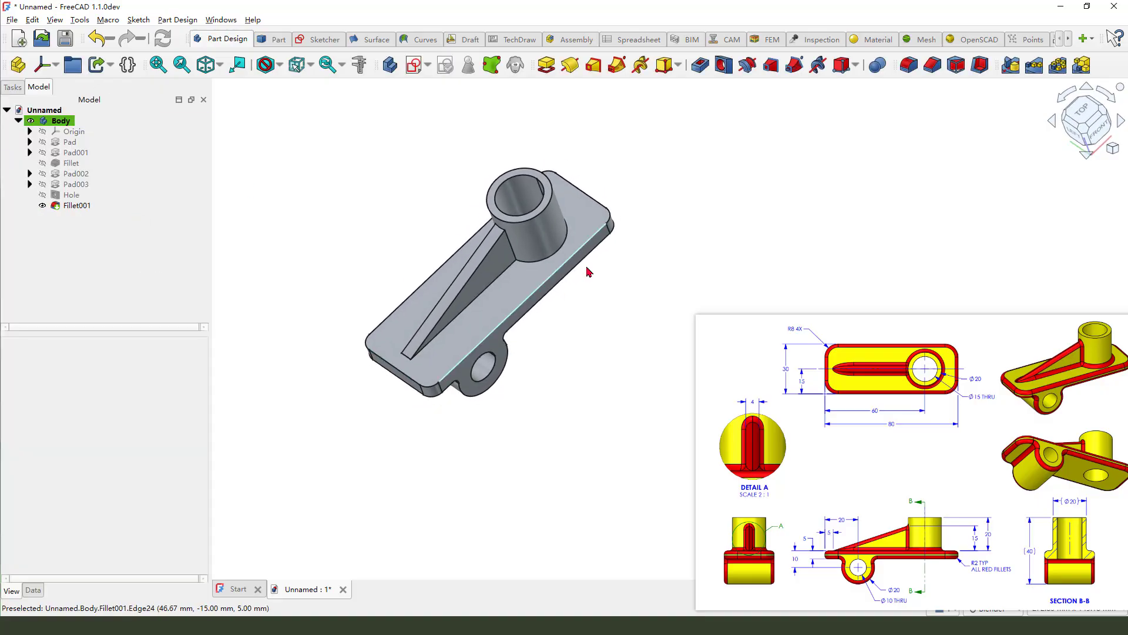
scroll(479, 282, up, 2)
scroll(435, 251, up, 2)
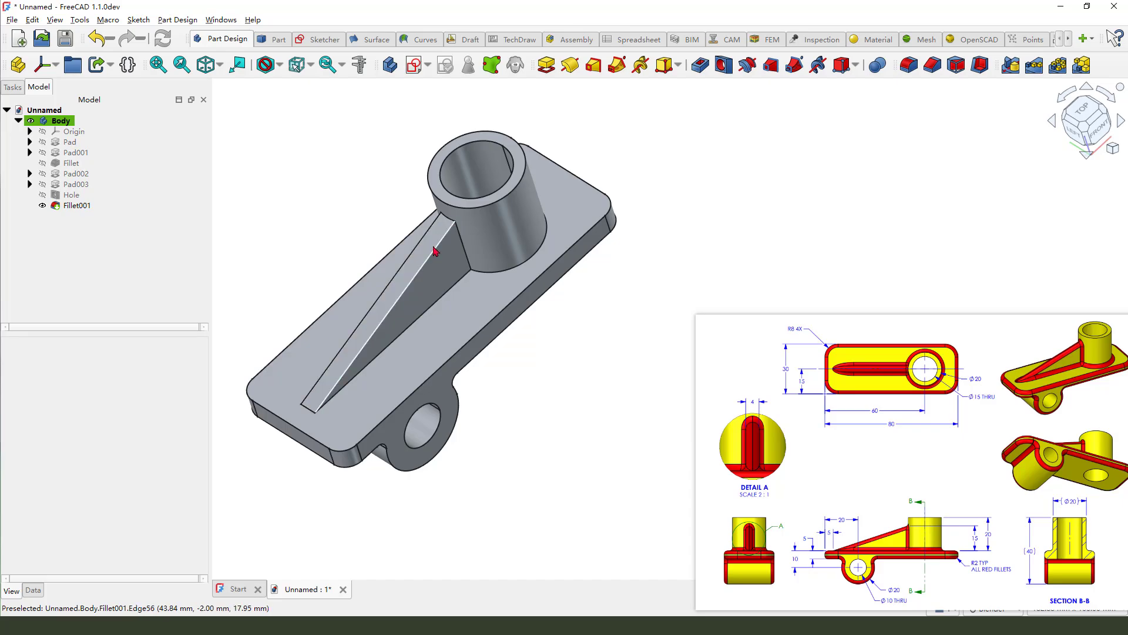
click(435, 251)
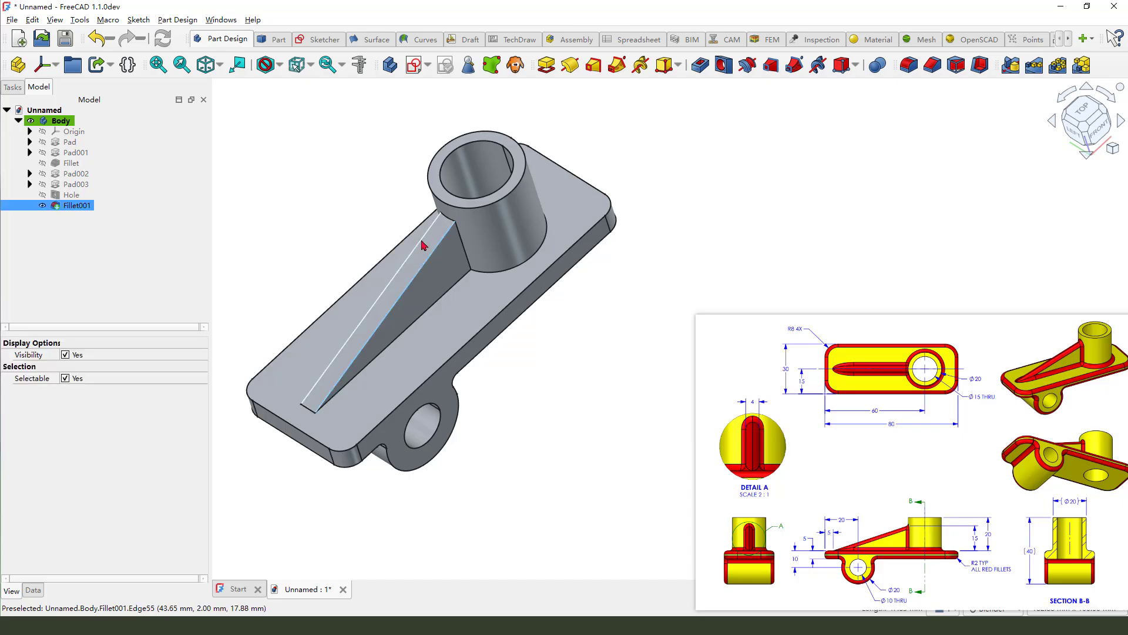
click(911, 65)
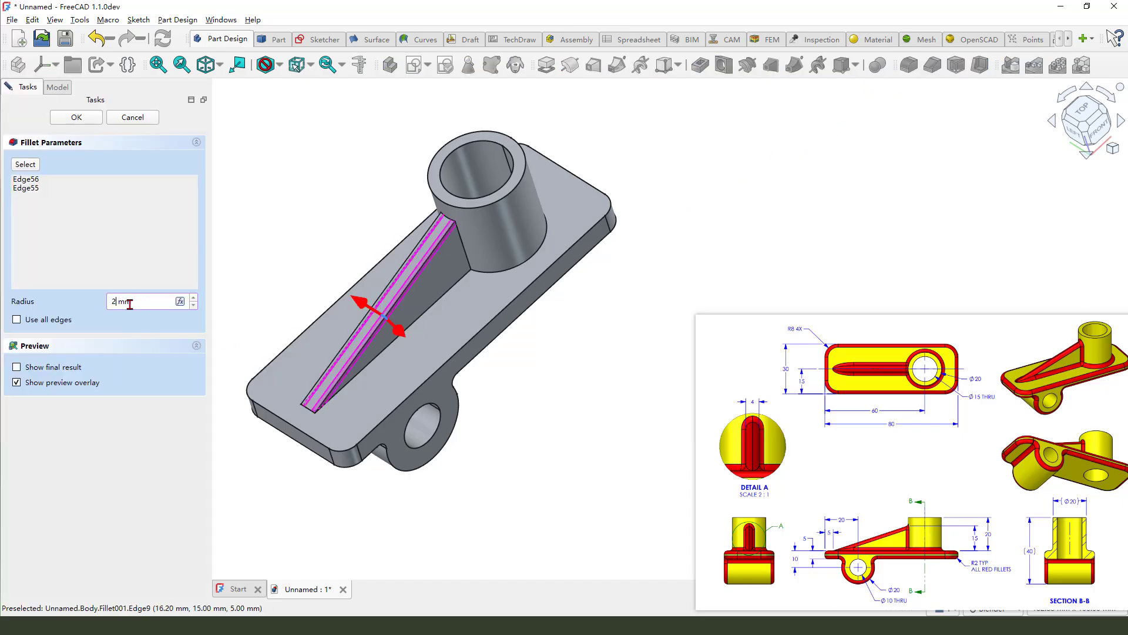
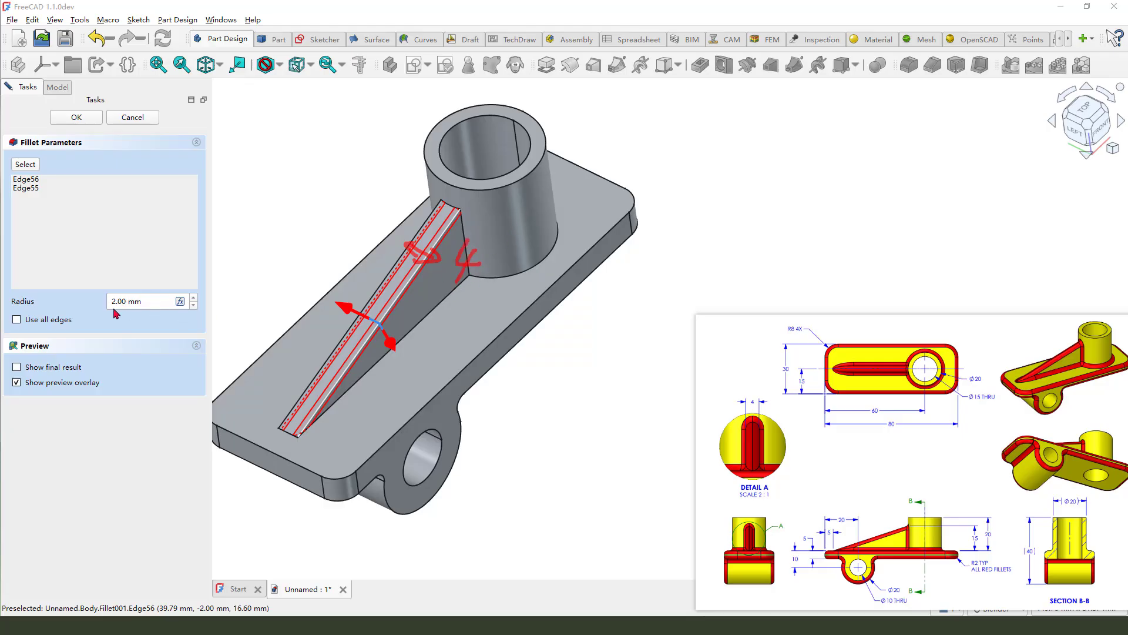
key(Escape)
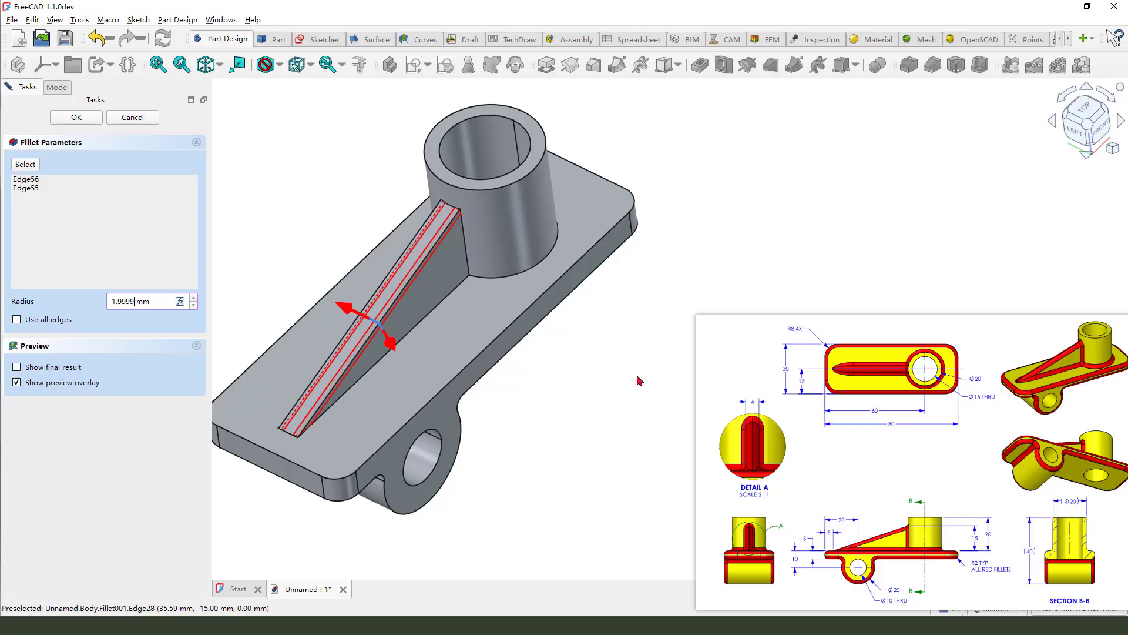
click(76, 117)
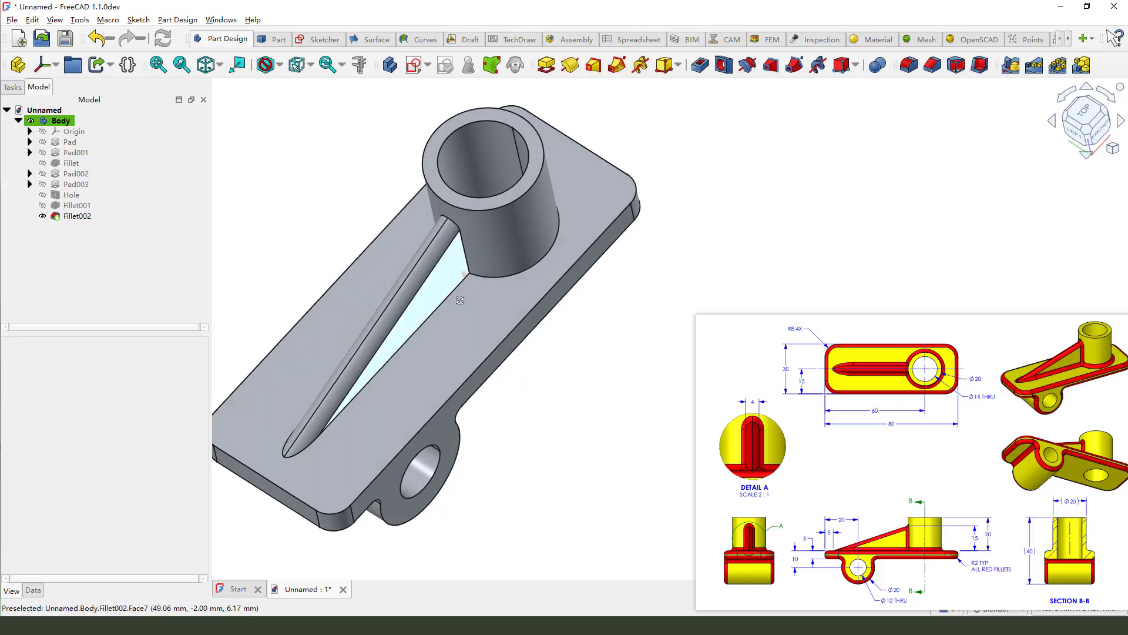
Try to fillet the curved edge where the rib's rounded top meets the boss with a 2 mm radius
middle_drag(460, 300, 474, 282)
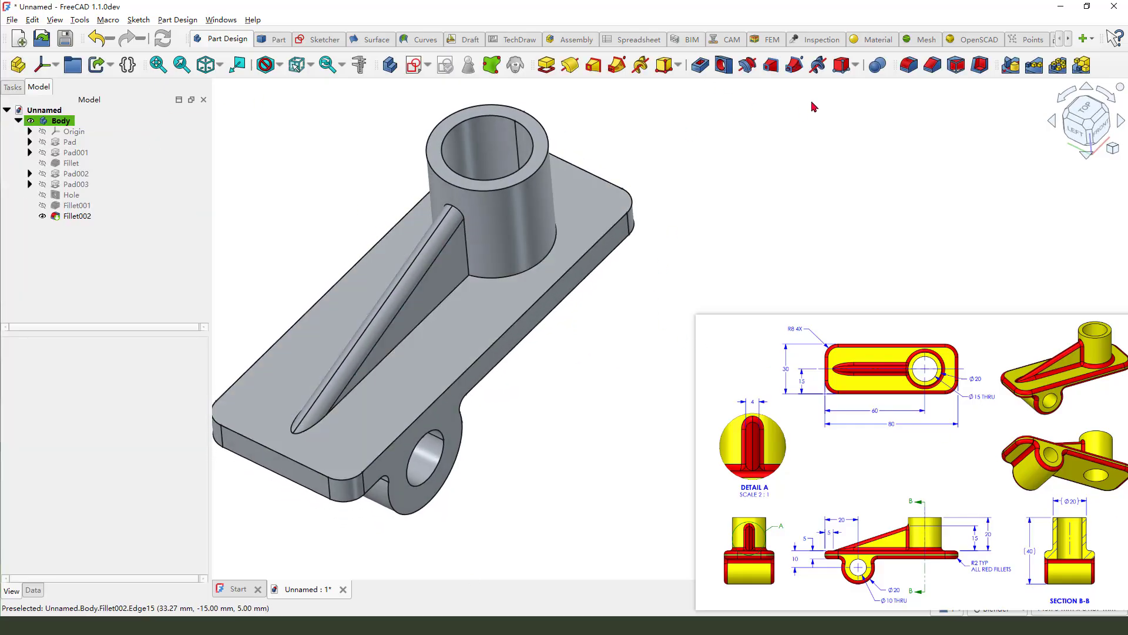
click(909, 65)
scroll(463, 216, up, 2)
click(463, 216)
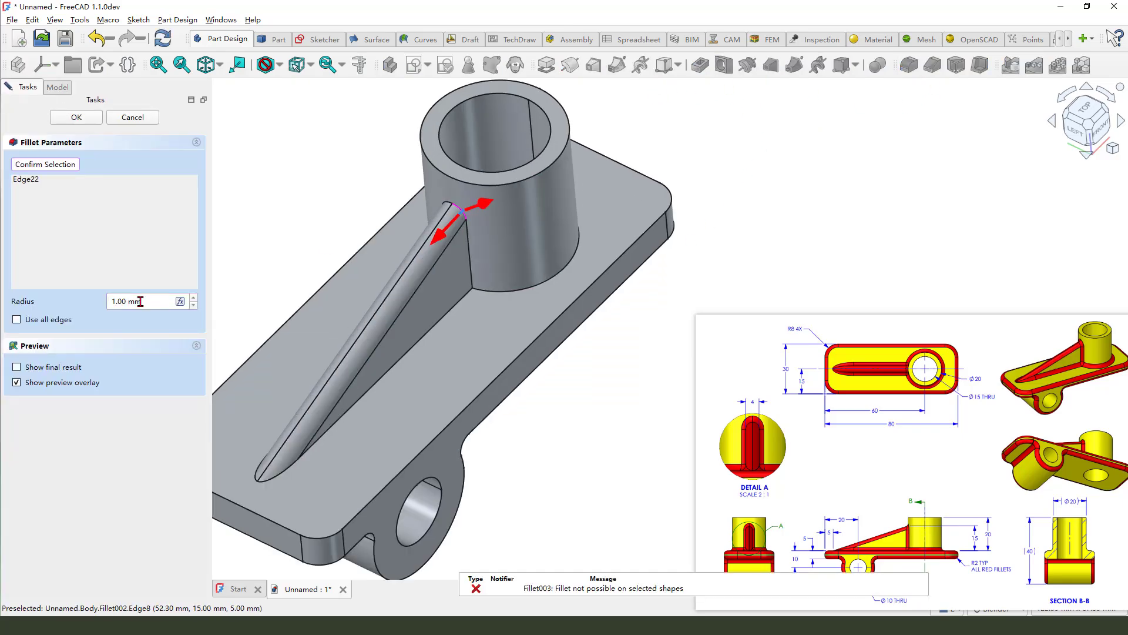
drag(154, 302, 86, 302)
click(77, 116)
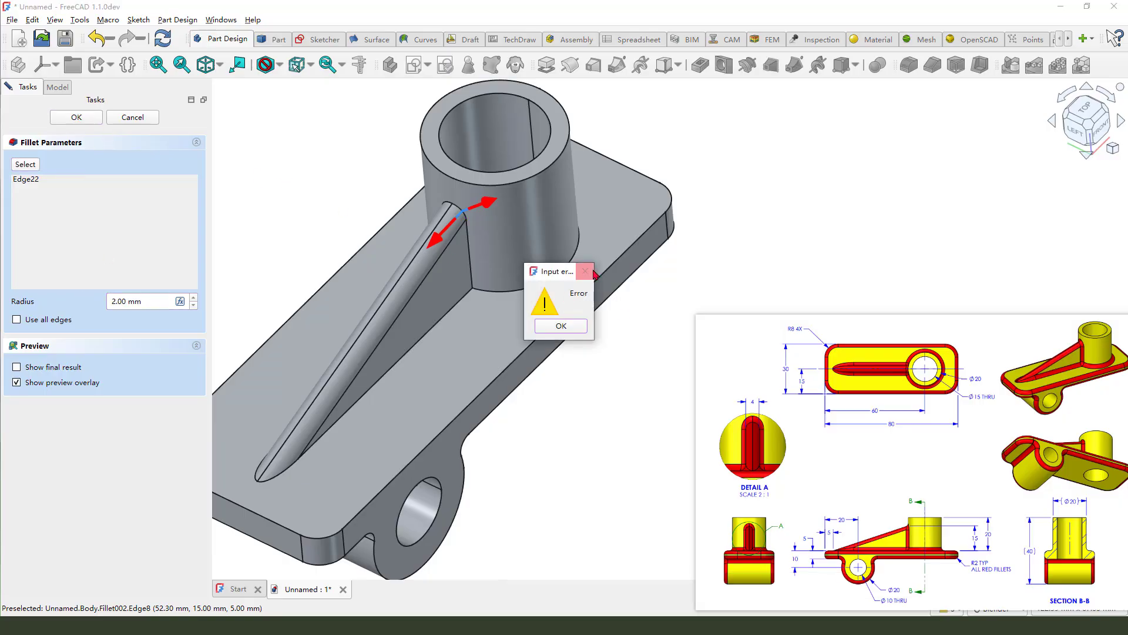
click(581, 271)
click(140, 120)
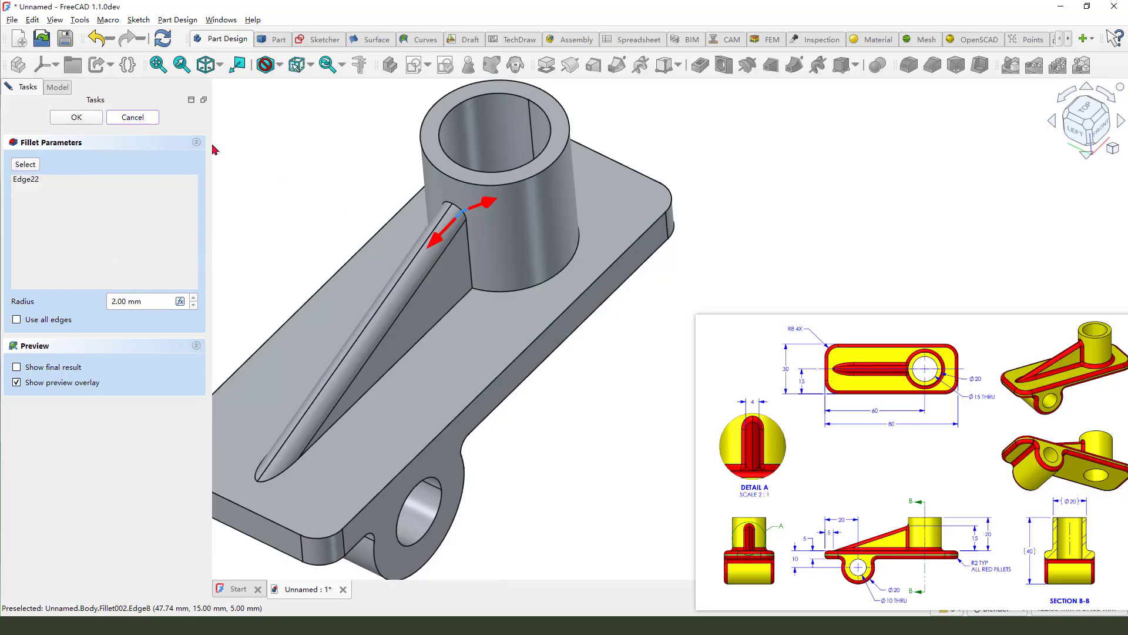
Try to fillet the vertical edge where the rib's side face meets the boss with a 2 mm radius
scroll(484, 223, up, 2)
click(463, 258)
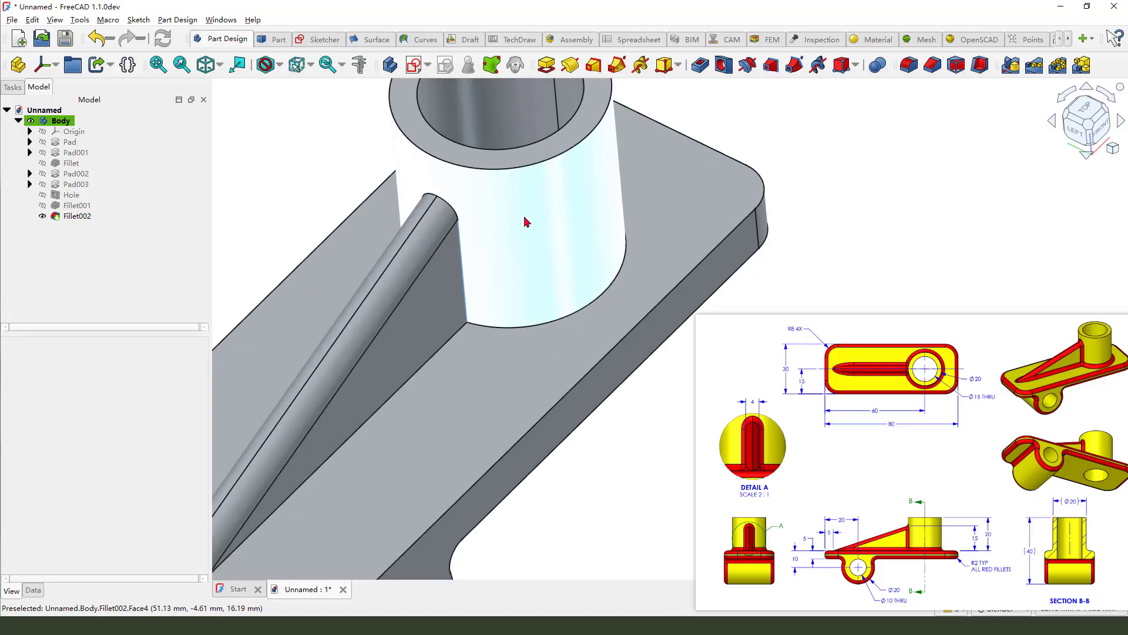
click(910, 65)
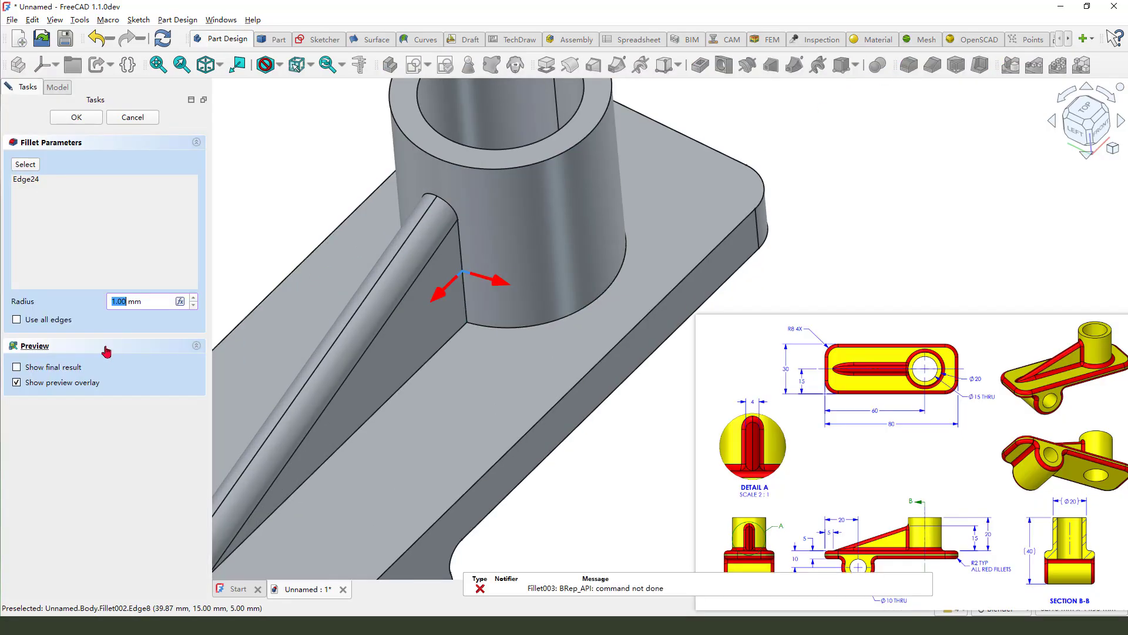
click(91, 120)
click(587, 268)
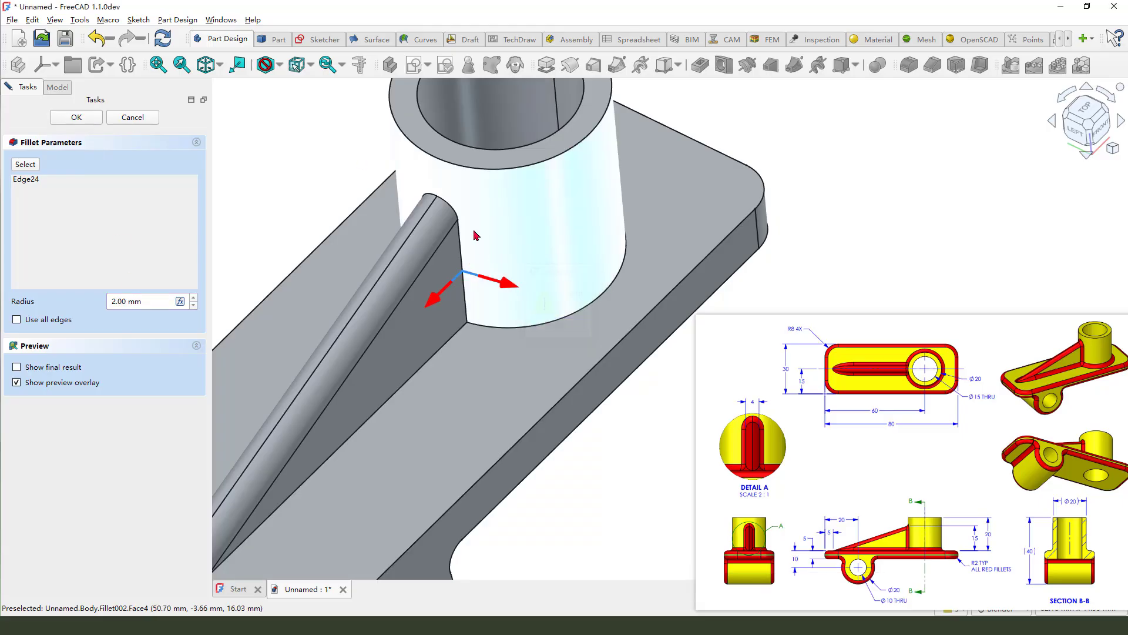
scroll(417, 219, up, 8)
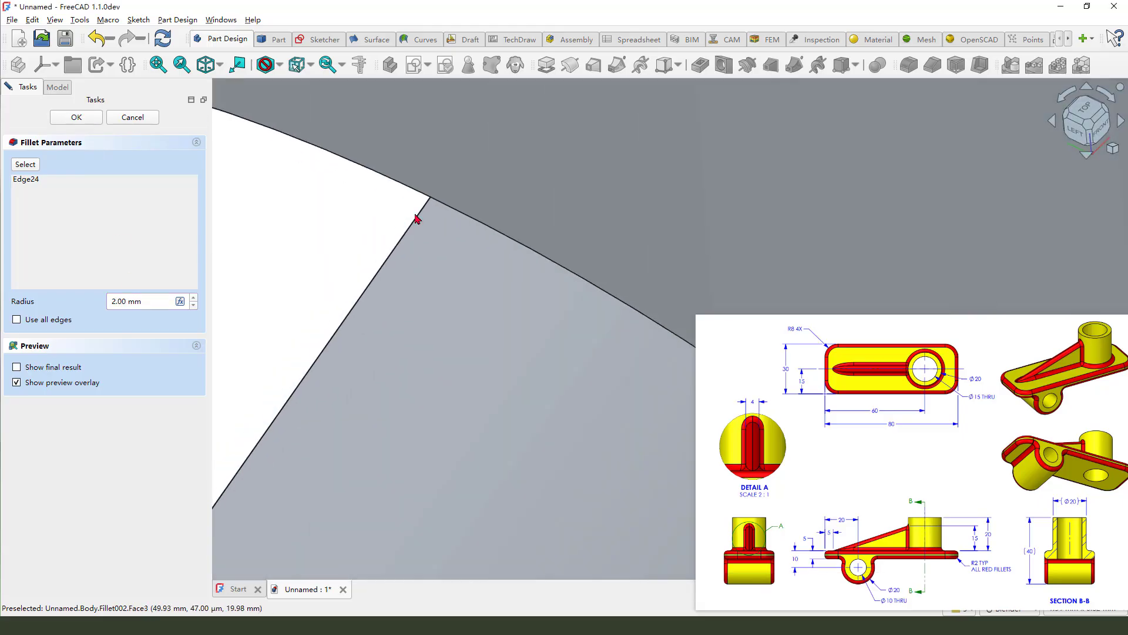
scroll(417, 219, down, 6)
scroll(443, 189, down, 3)
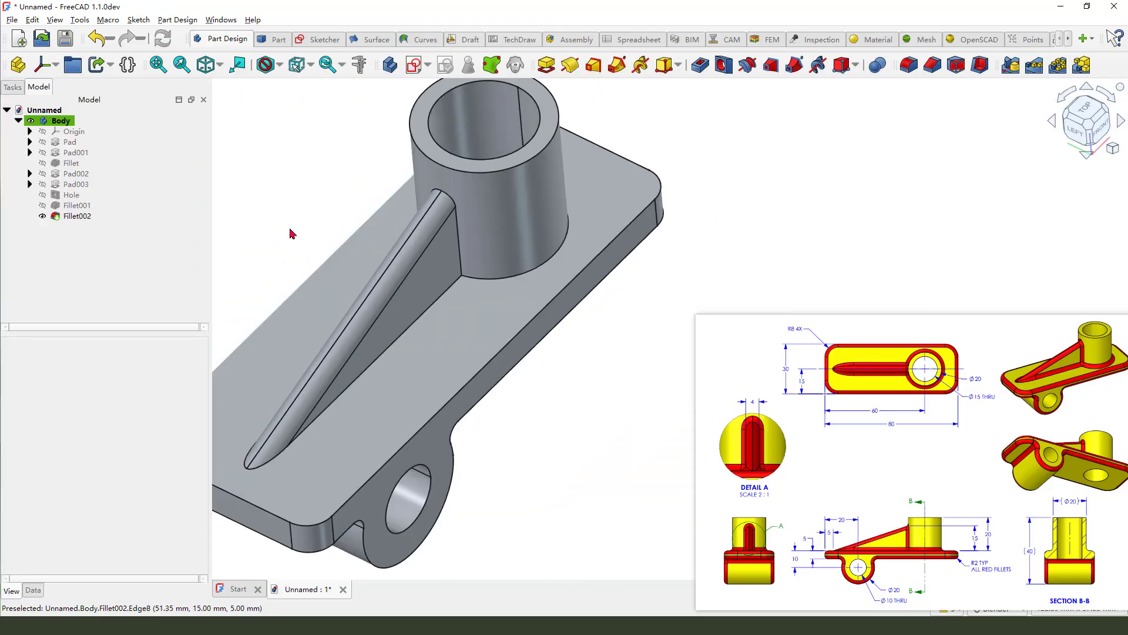
Reduce the radius of the existing fillet on the rib's sloping top edges slightly, keeping it just under 2 mm
double_click(82, 218)
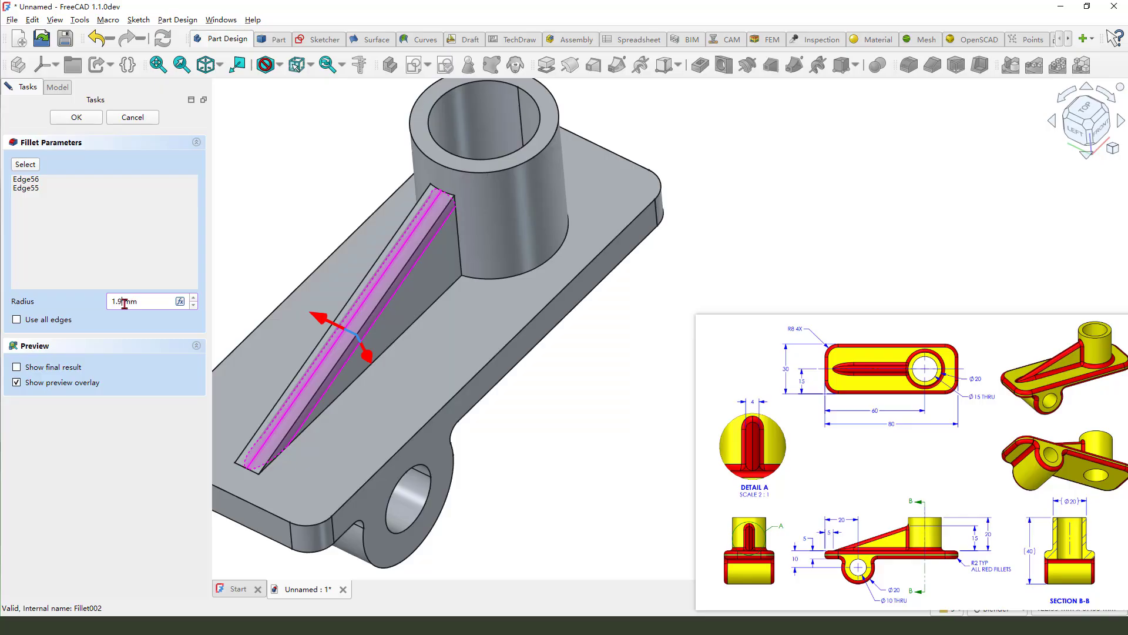
click(76, 117)
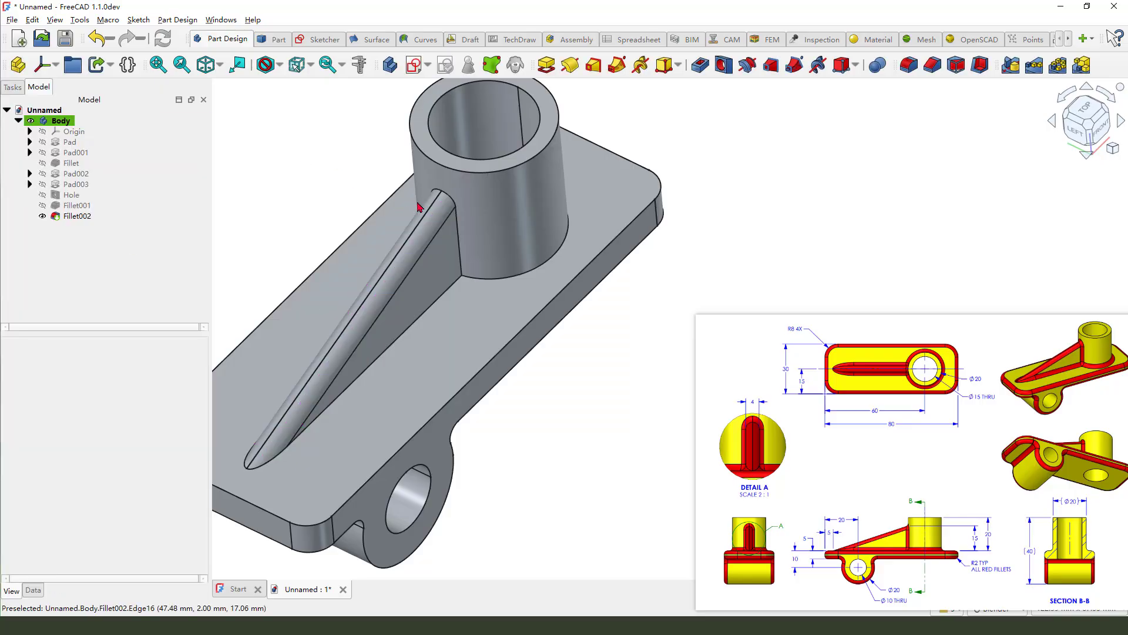
scroll(447, 194, up, 6)
scroll(462, 181, down, 6)
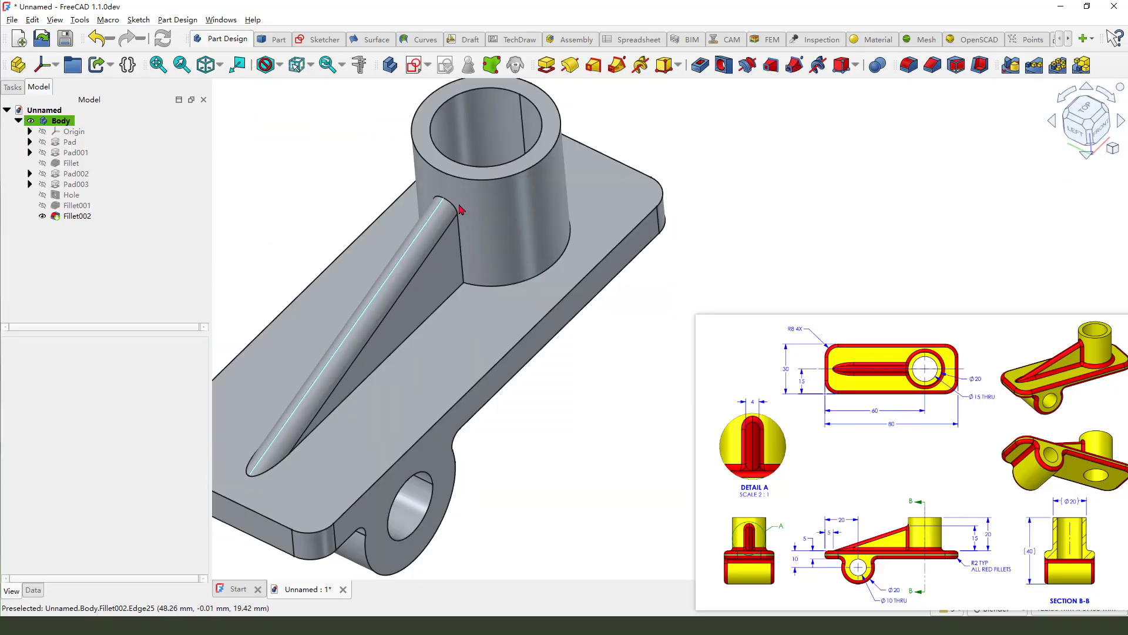
Fillet the curved edge where the rib's rounded top meets the boss with a 2 mm radius
click(909, 64)
scroll(496, 207, up, 6)
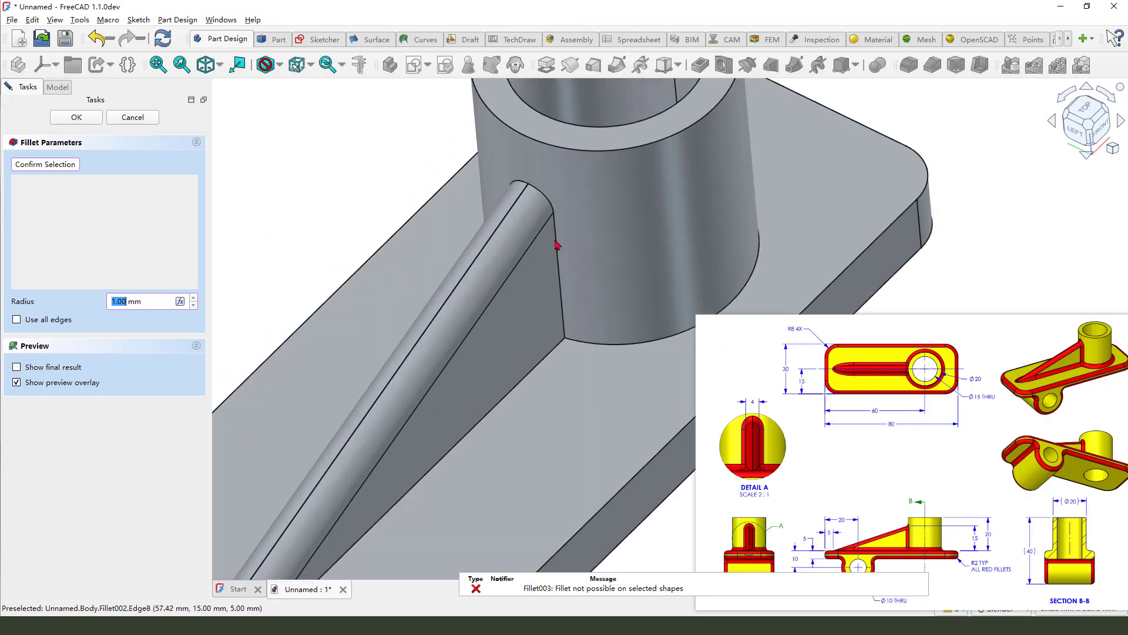
click(520, 183)
scroll(519, 182, down, 3)
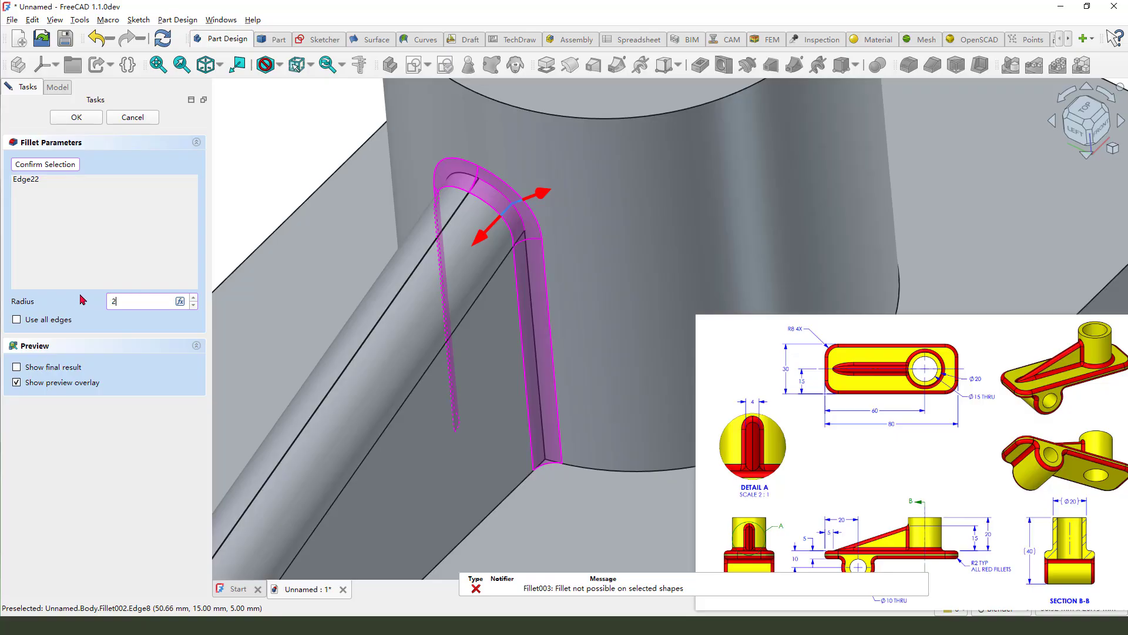
click(87, 117)
scroll(491, 245, down, 5)
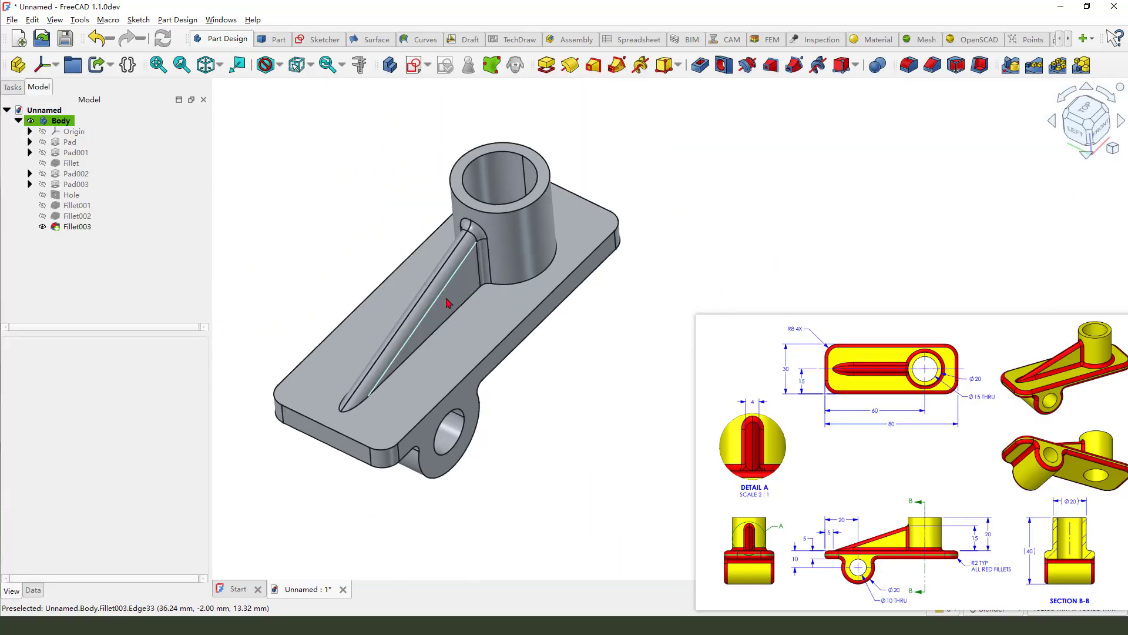
Fillet the joint around the boss and rib base plus the plate's upper and lower outline edges, including the lug, with a 2 mm radius
drag(431, 226, 441, 253)
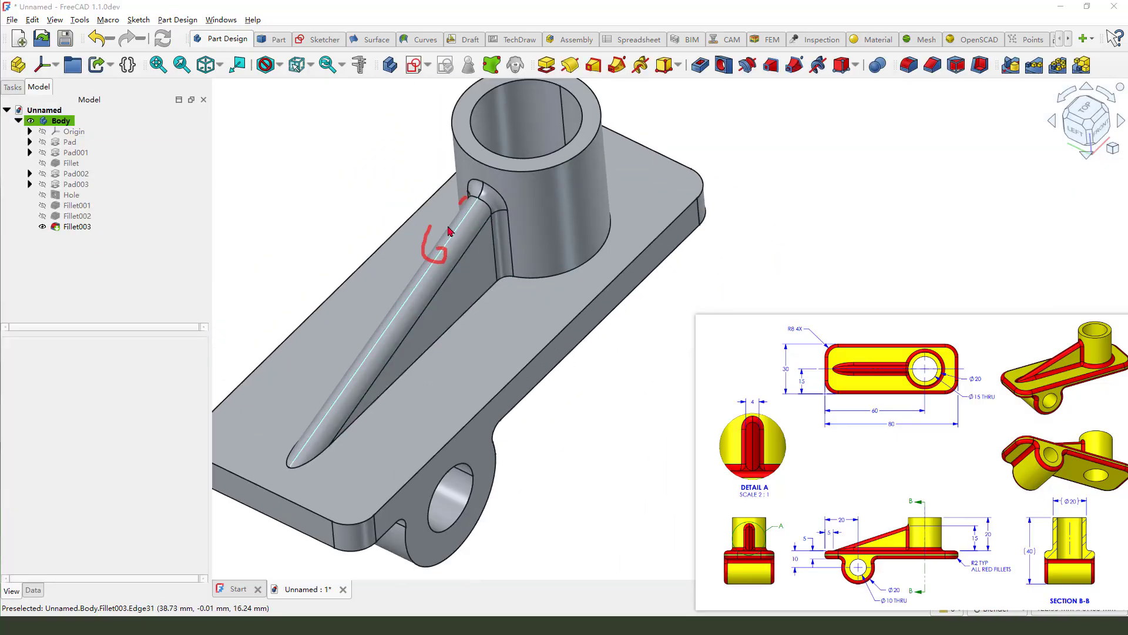
scroll(574, 244, down, 3)
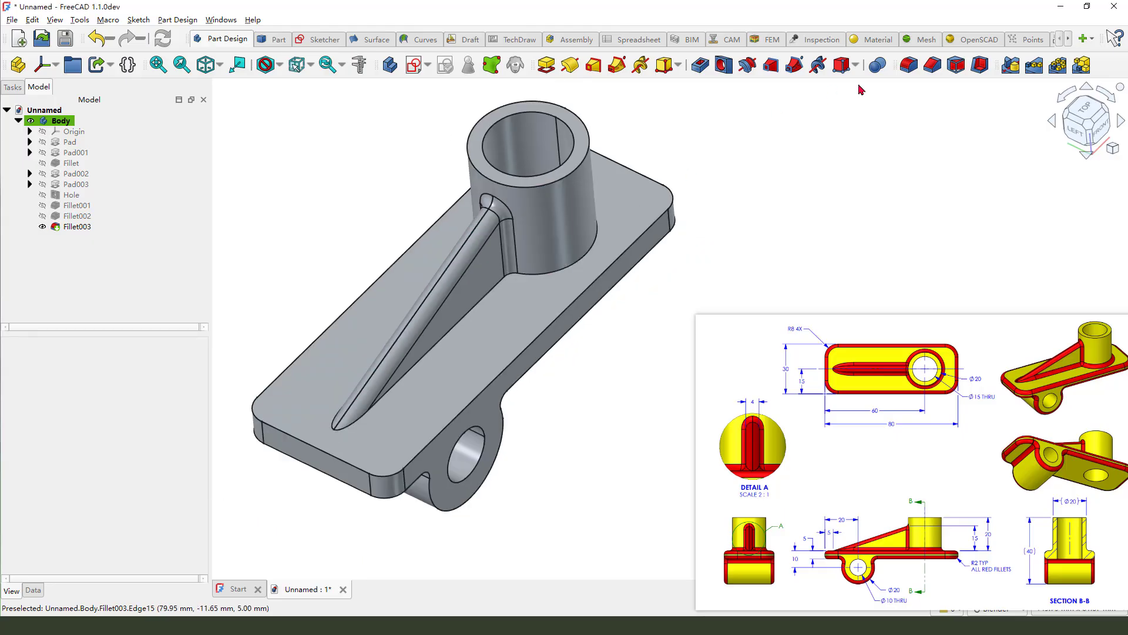
click(909, 65)
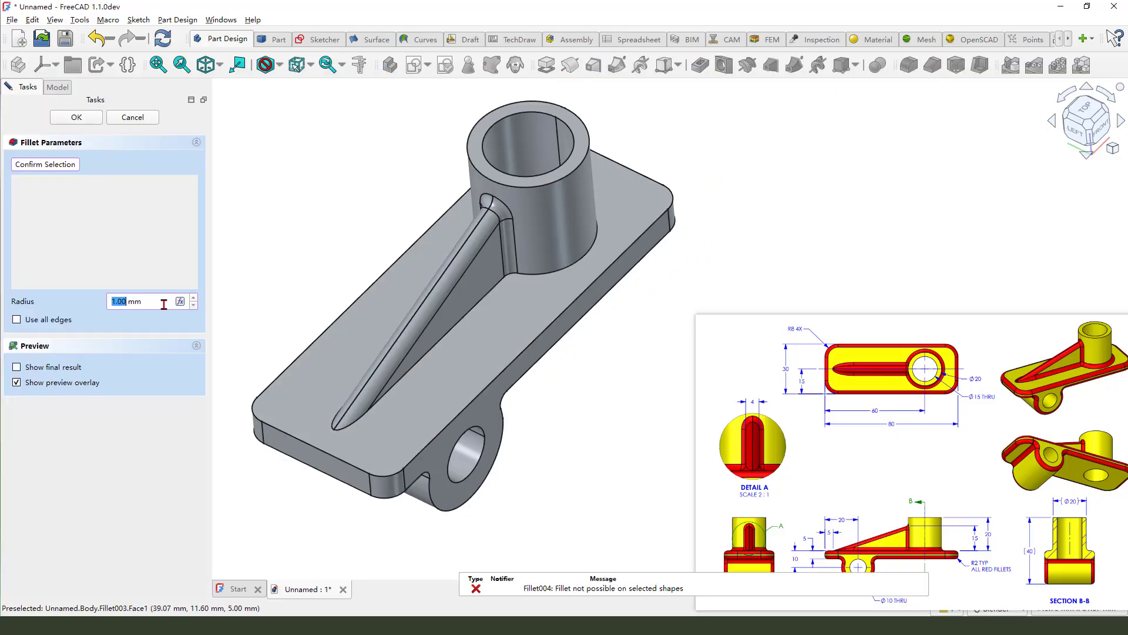
click(40, 166)
click(28, 165)
click(583, 260)
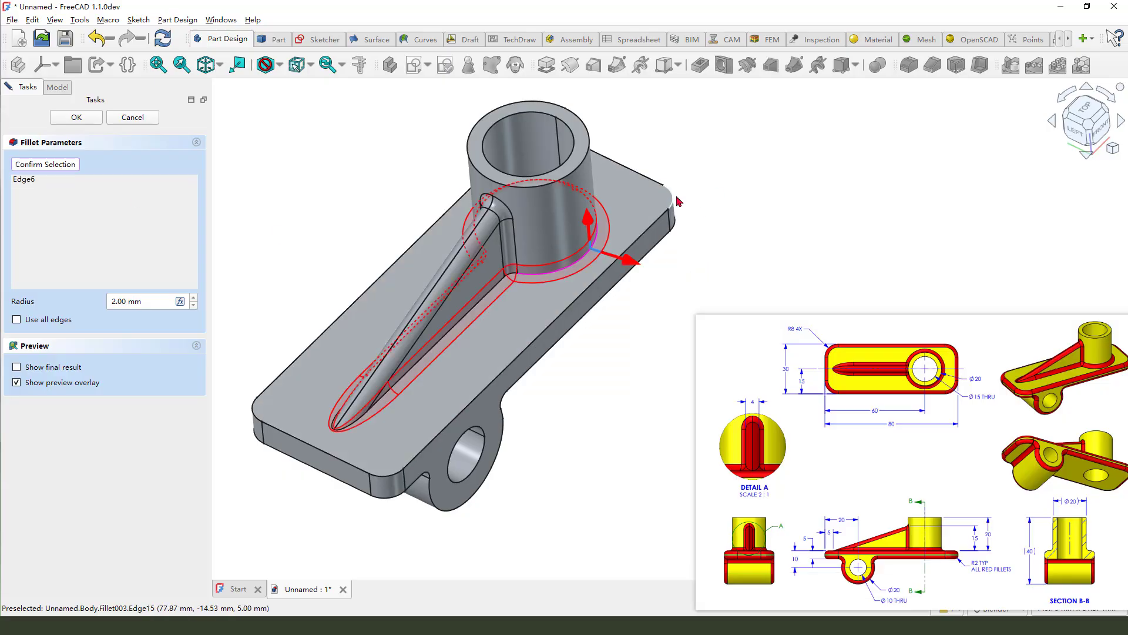
click(699, 203)
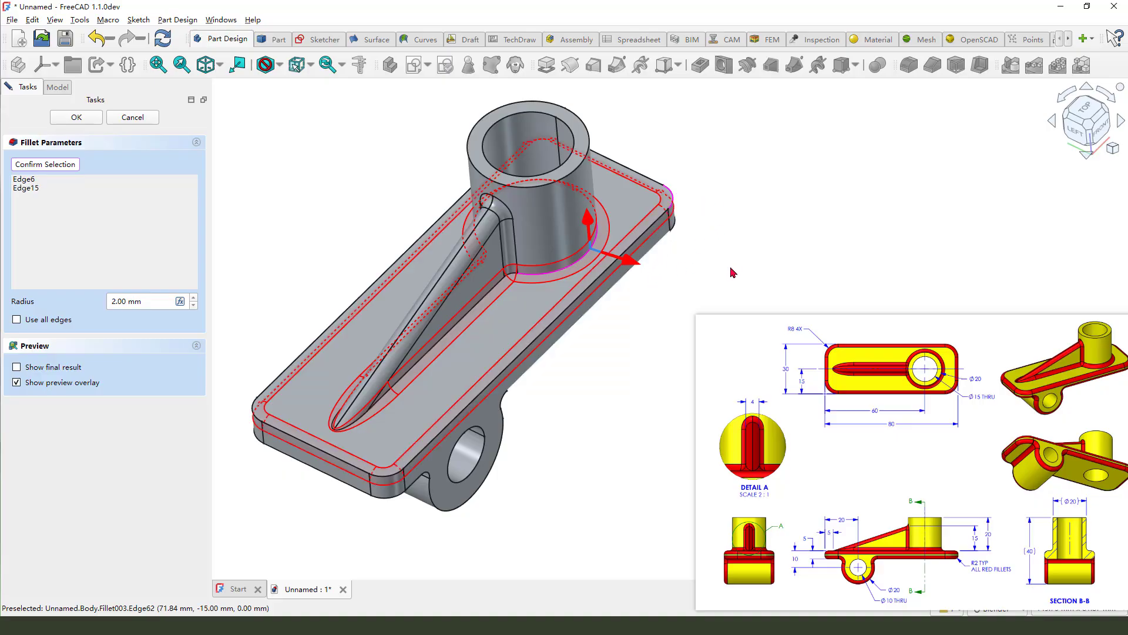
click(77, 117)
Change the whole Body's shape appearance color to yellow
scroll(512, 229, down, 3)
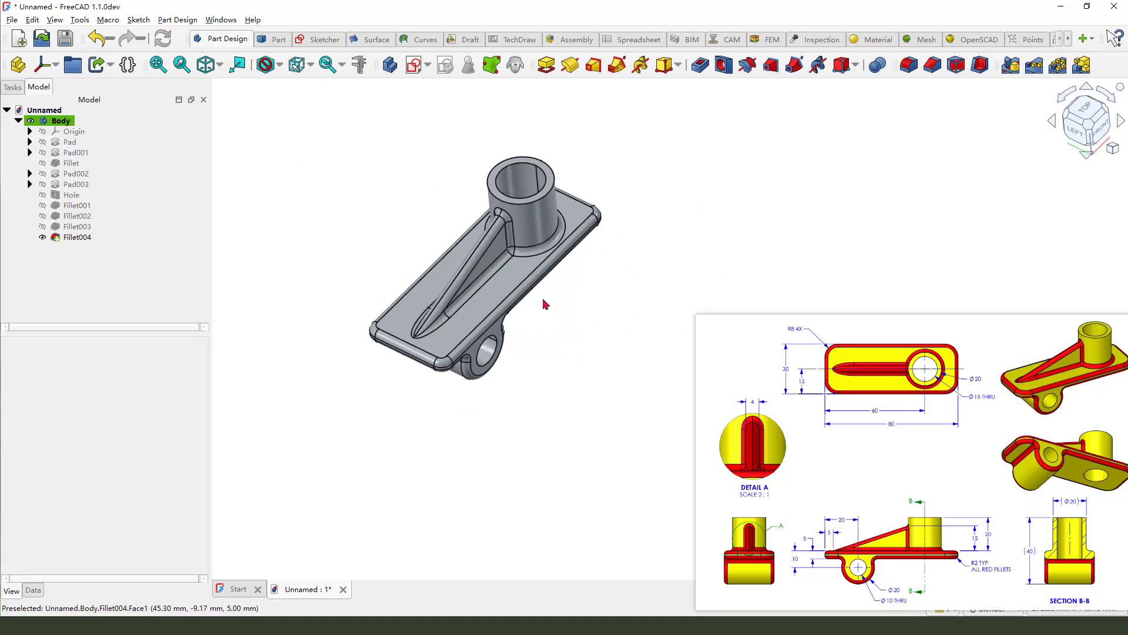
middle_drag(543, 304, 519, 297)
mouse_move(475, 401)
middle_down()
mouse_move(558, 376)
mouse_move(484, 416)
middle_up()
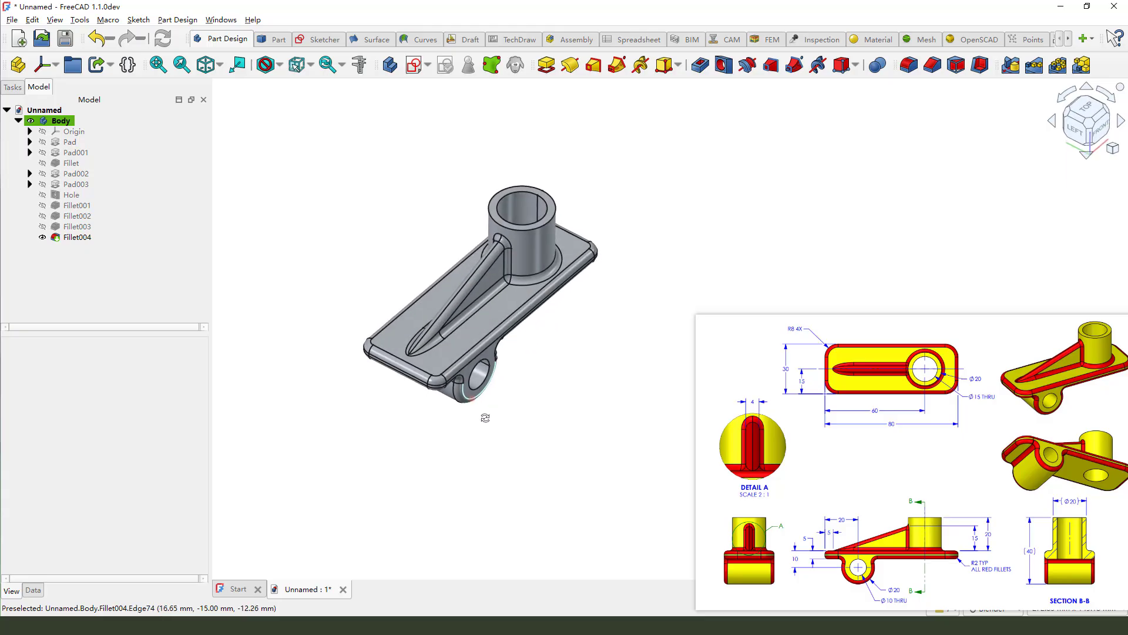
click(59, 122)
click(134, 557)
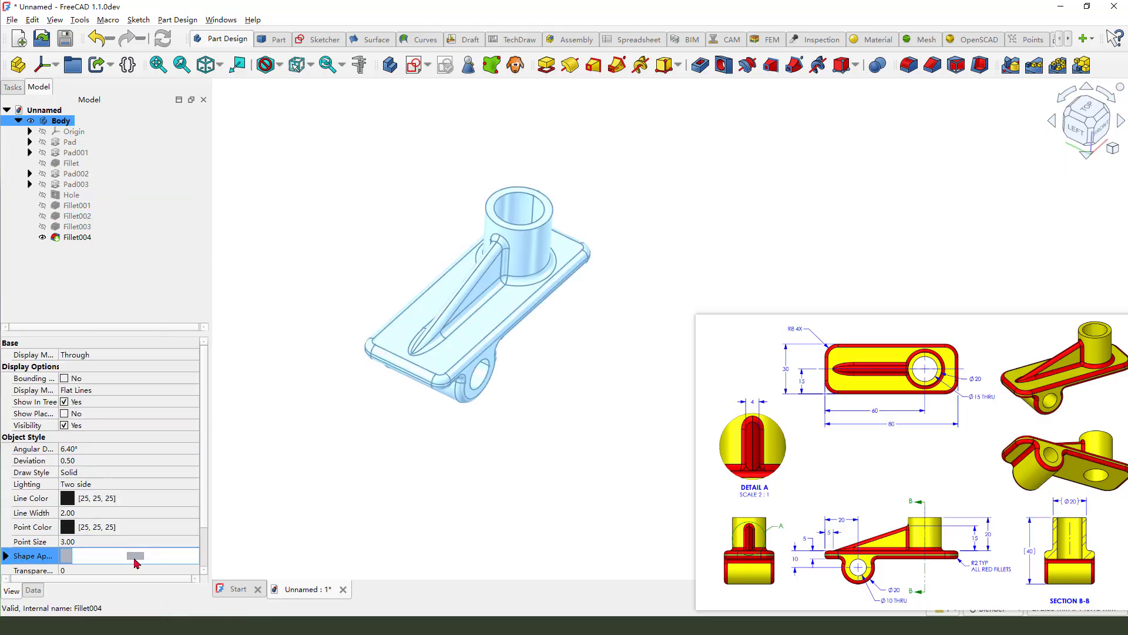
click(136, 556)
click(532, 259)
click(626, 419)
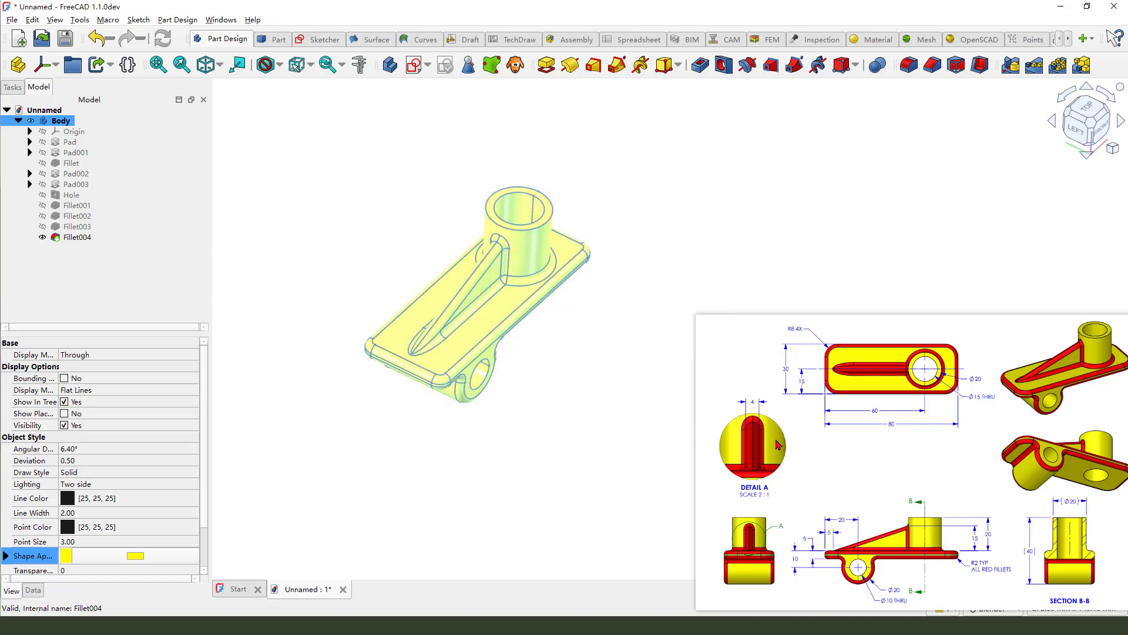
Close the floating reference drawing and clear the body selection to show the whole bracket
double_click(856, 460)
scroll(412, 258, up, 4)
click(782, 352)
scroll(726, 392, down, 4)
middle_drag(726, 392, 662, 393)
scroll(688, 400, up, 2)
scroll(803, 287, up, 1)
middle_drag(559, 326, 590, 317)
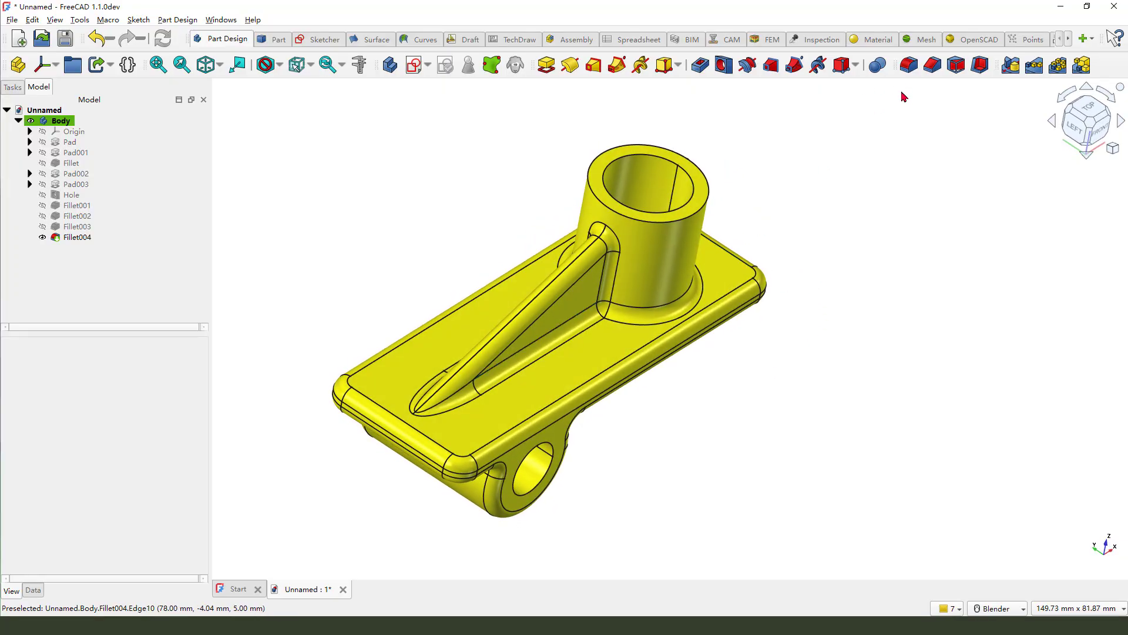
mouse_move(914, 50)
mouse_down()
mouse_move(920, 93)
mouse_move(644, 320)
mouse_up()
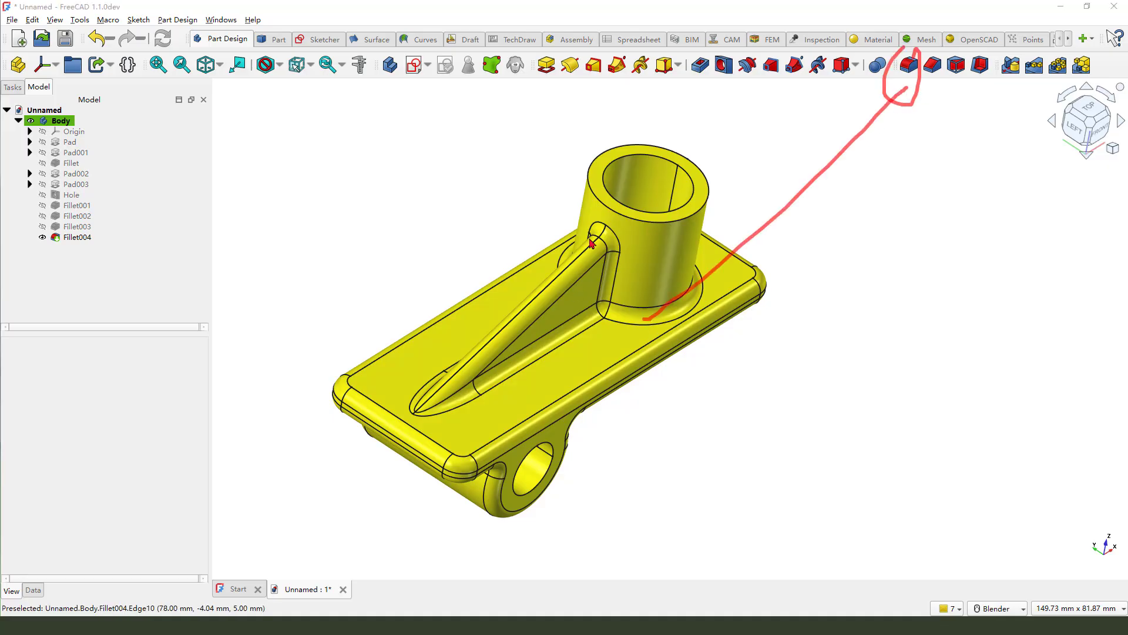
mouse_move(590, 239)
mouse_down()
mouse_move(536, 330)
mouse_move(552, 274)
mouse_up()
key(Escape)
mouse_move(633, 374)
middle_down()
mouse_move(700, 418)
mouse_move(760, 390)
mouse_move(693, 444)
middle_up()
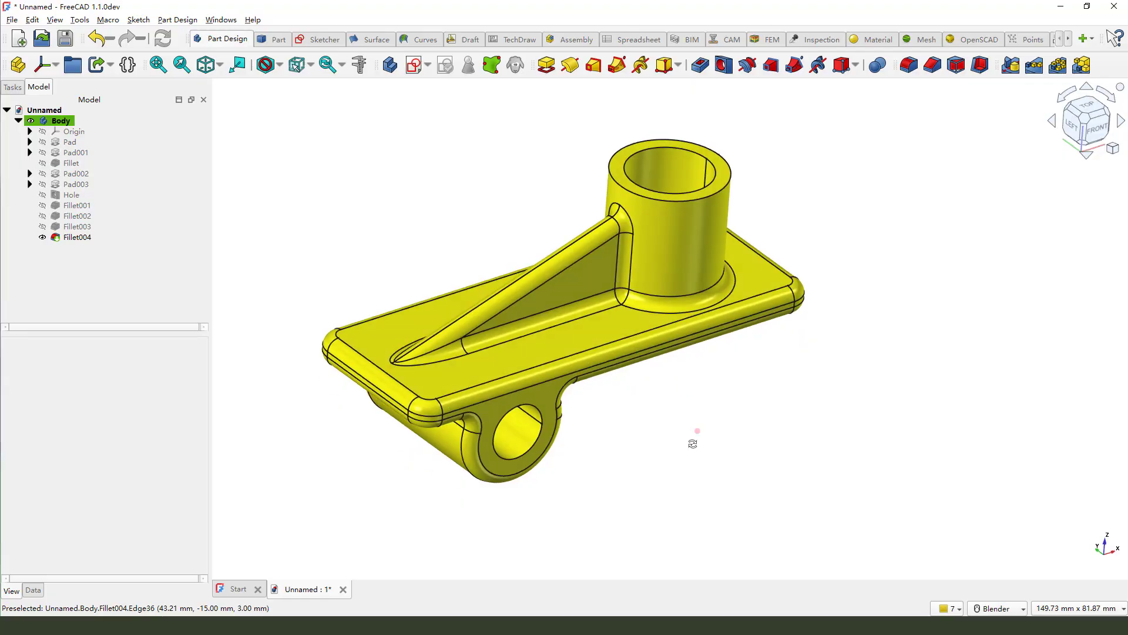